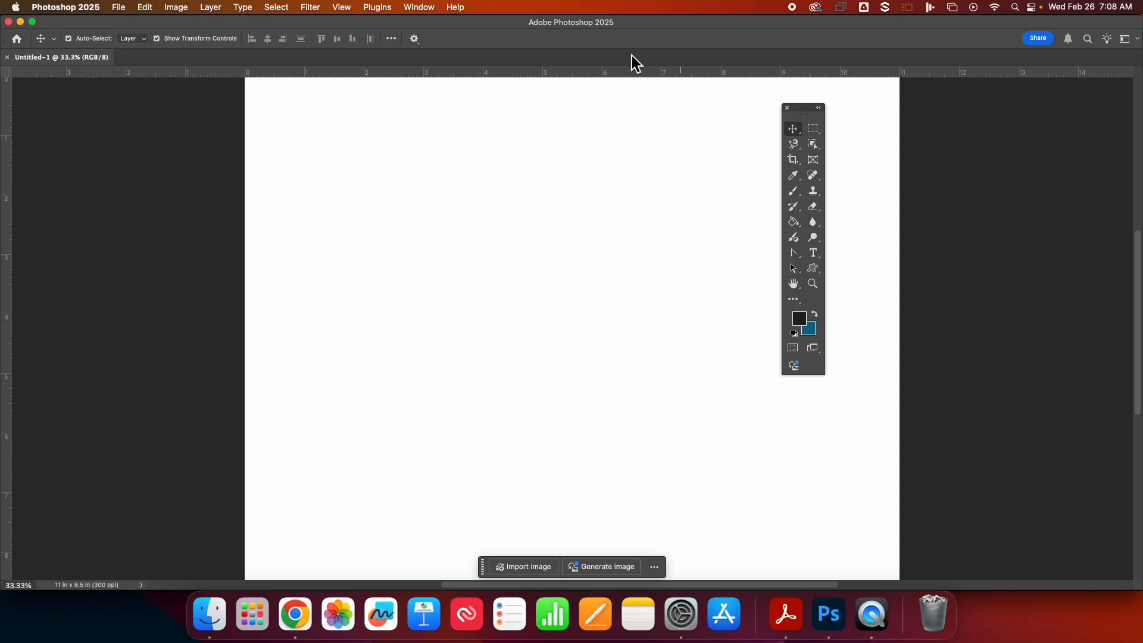
Show the Layers panel and arrange the Layers and Tools panels beside each other along the canvas edge
left_click(419, 7)
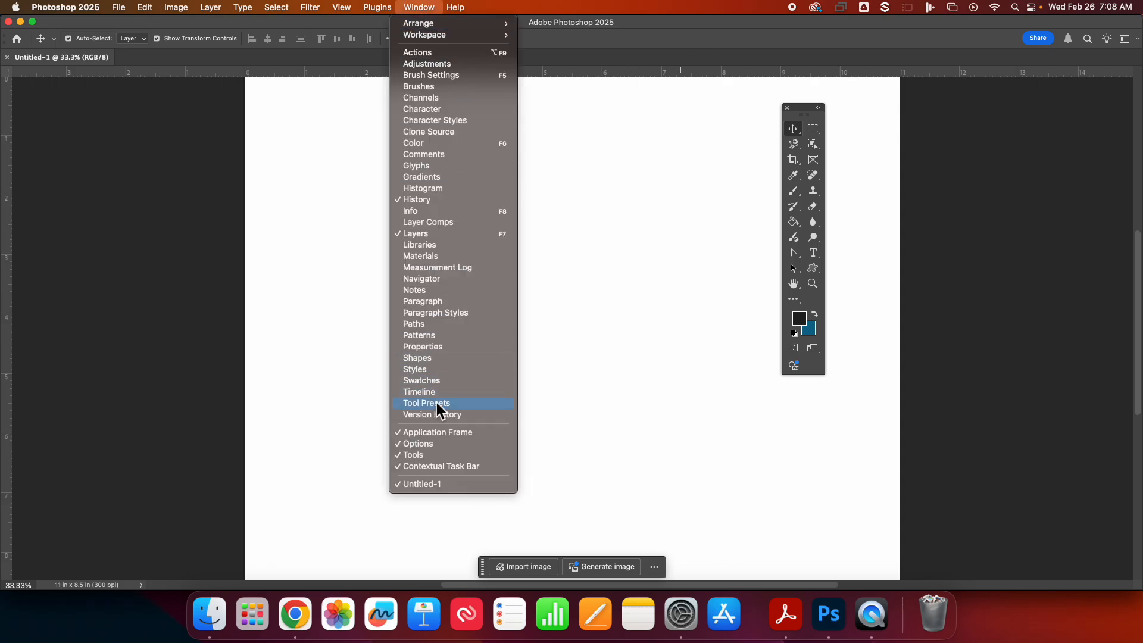
left_click(434, 237)
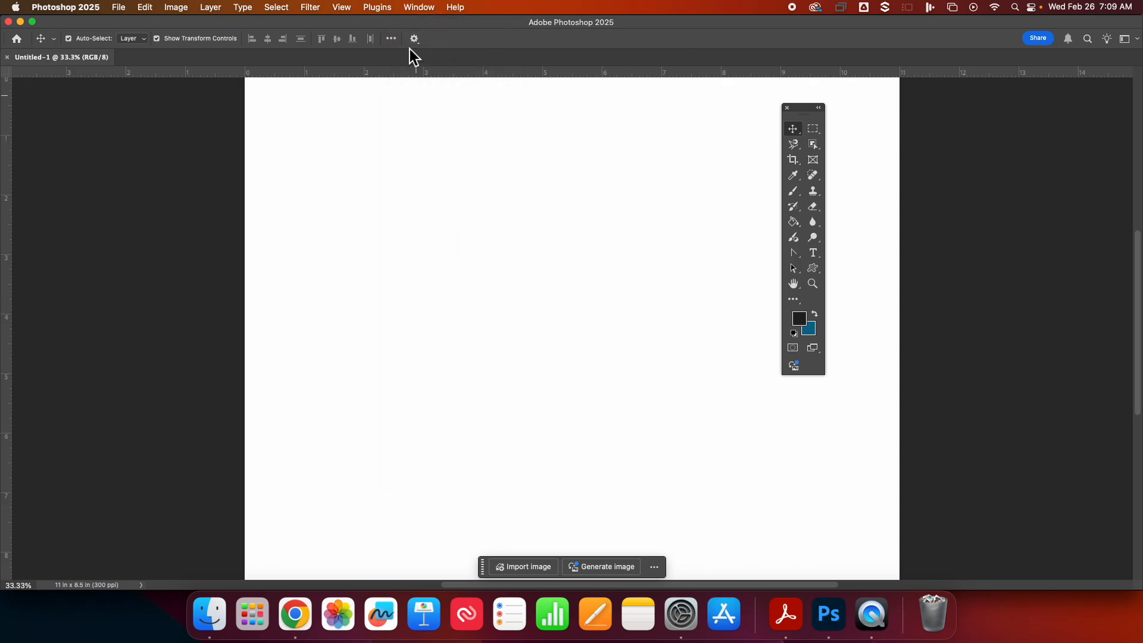
left_click(429, 7)
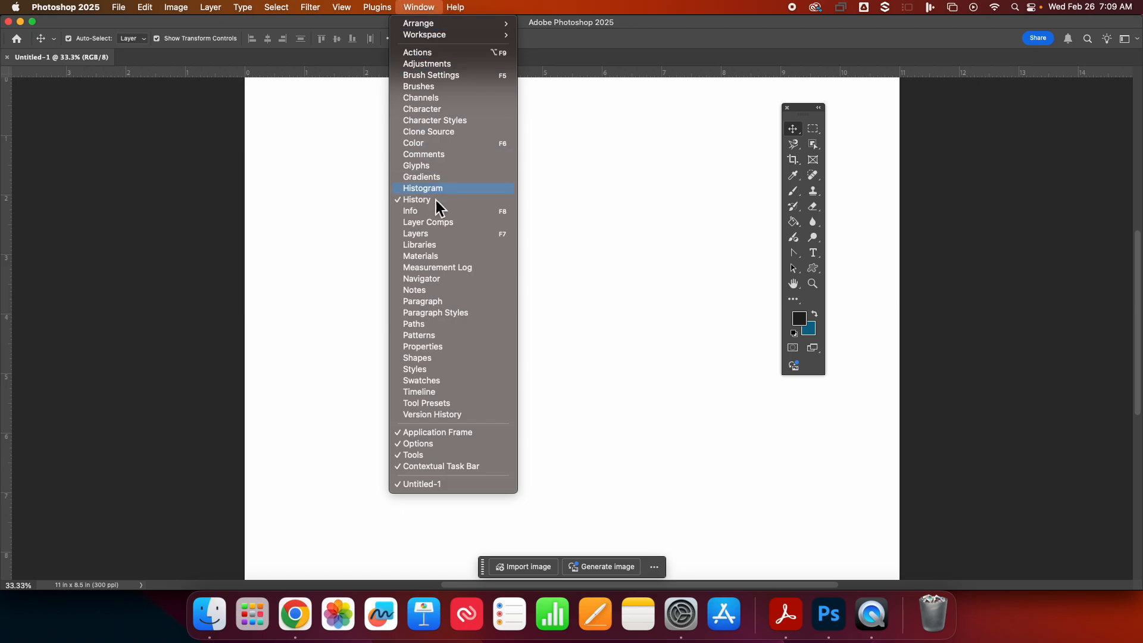
left_click(426, 235)
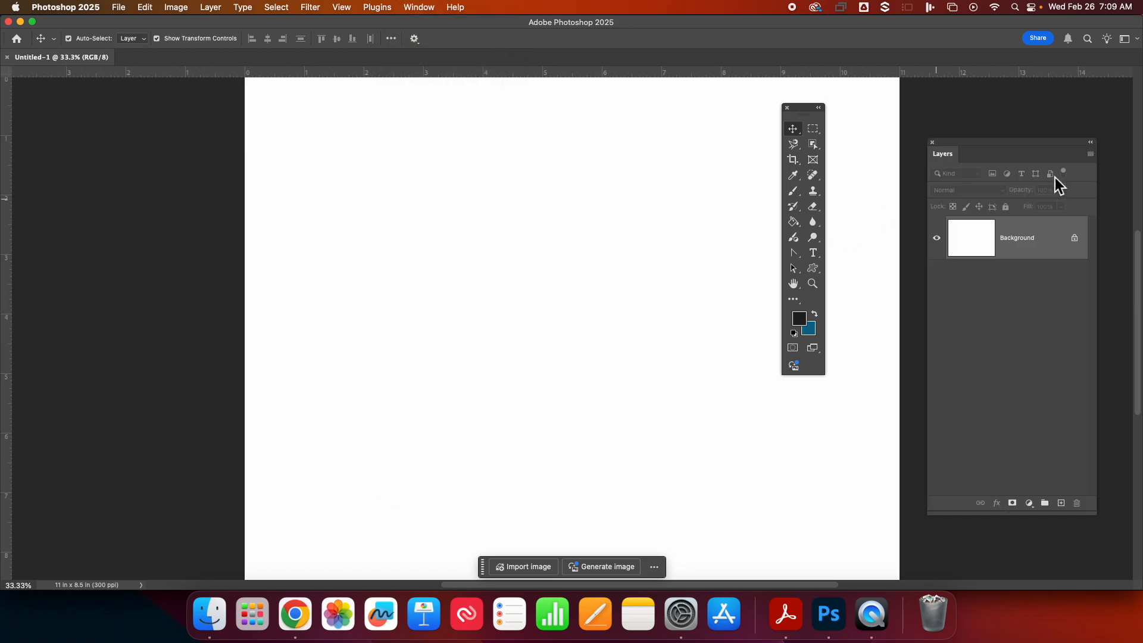
left_click_drag(982, 156, 969, 135)
left_click_drag(808, 117, 886, 218)
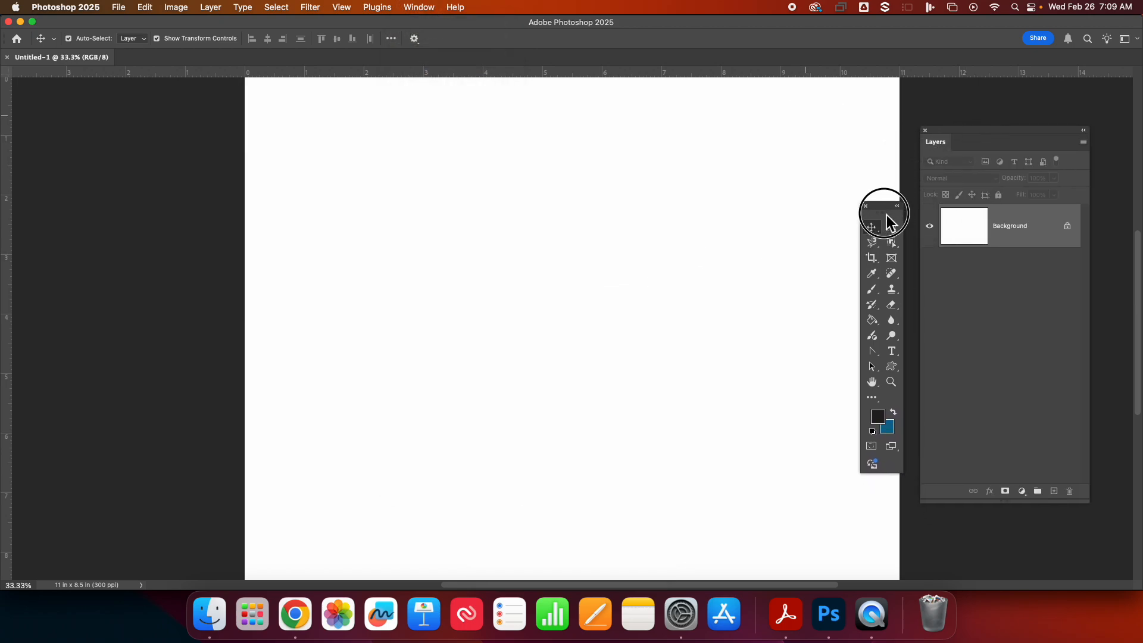
With the Rectangle tool, draw a rectangle about 1458 by 1448 px on the left half of the canvas
left_click(892, 364)
left_click_drag(894, 367, 918, 367)
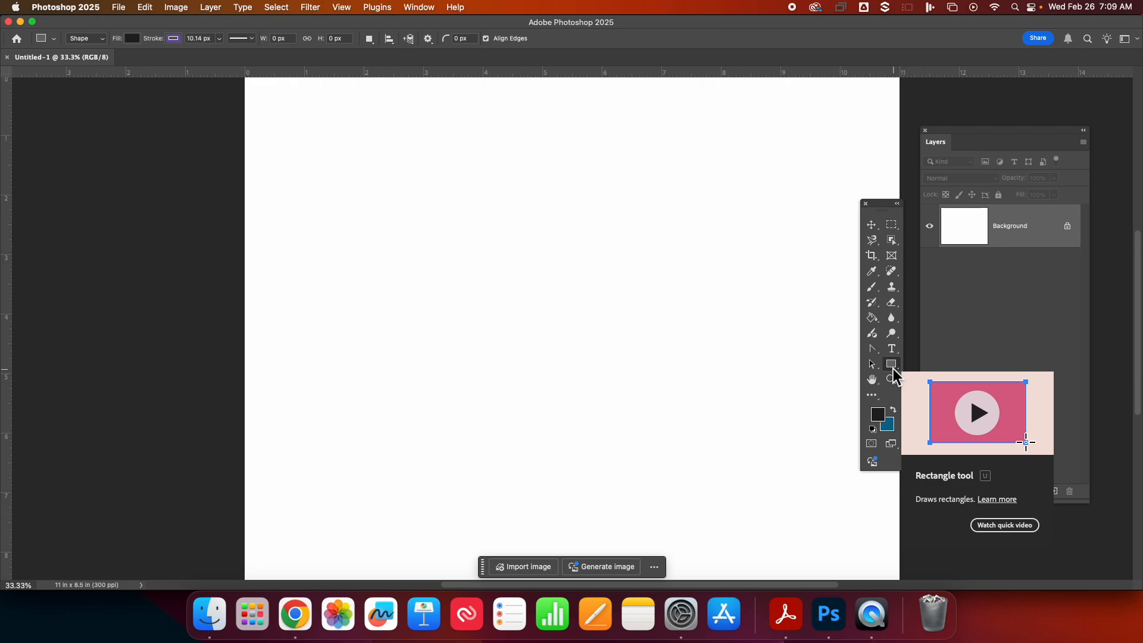
left_click(897, 204)
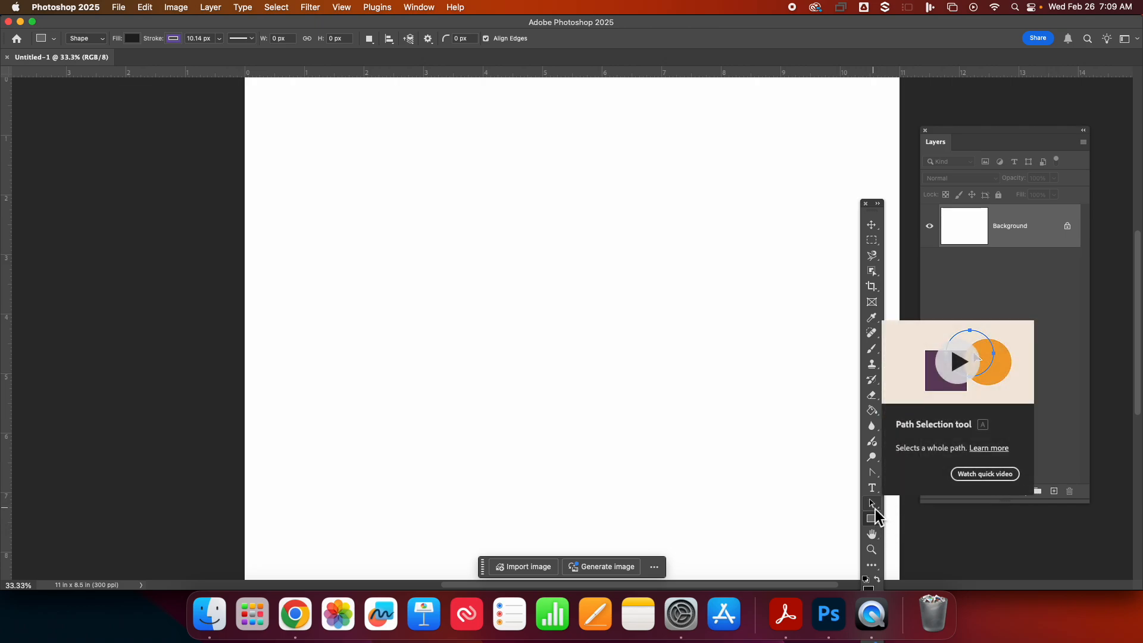
left_click(878, 204)
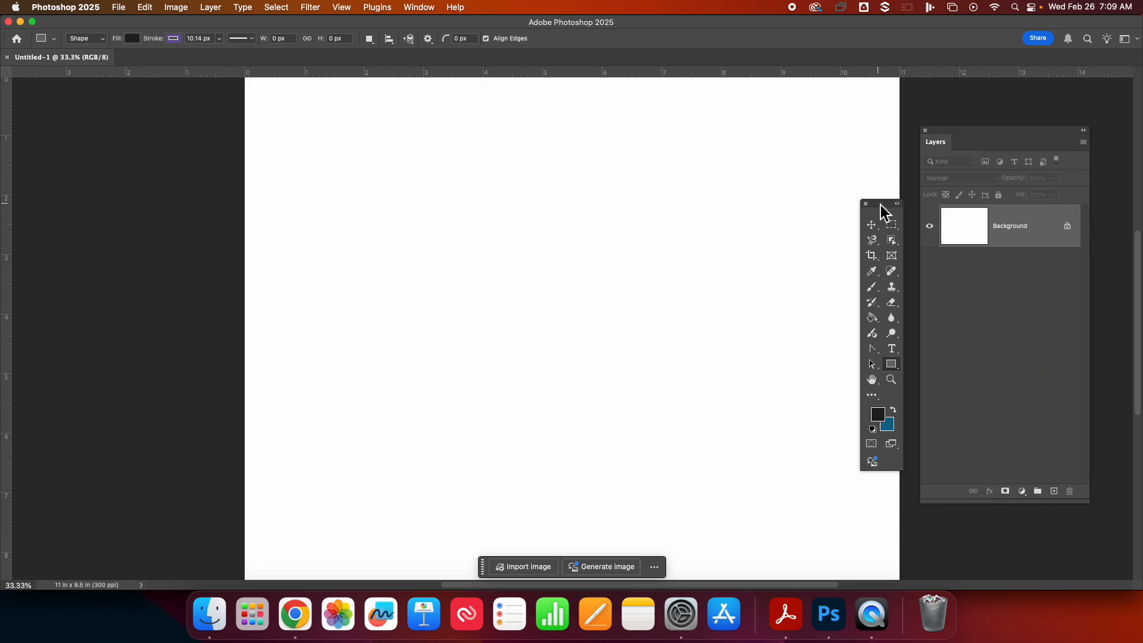
right_click(892, 364)
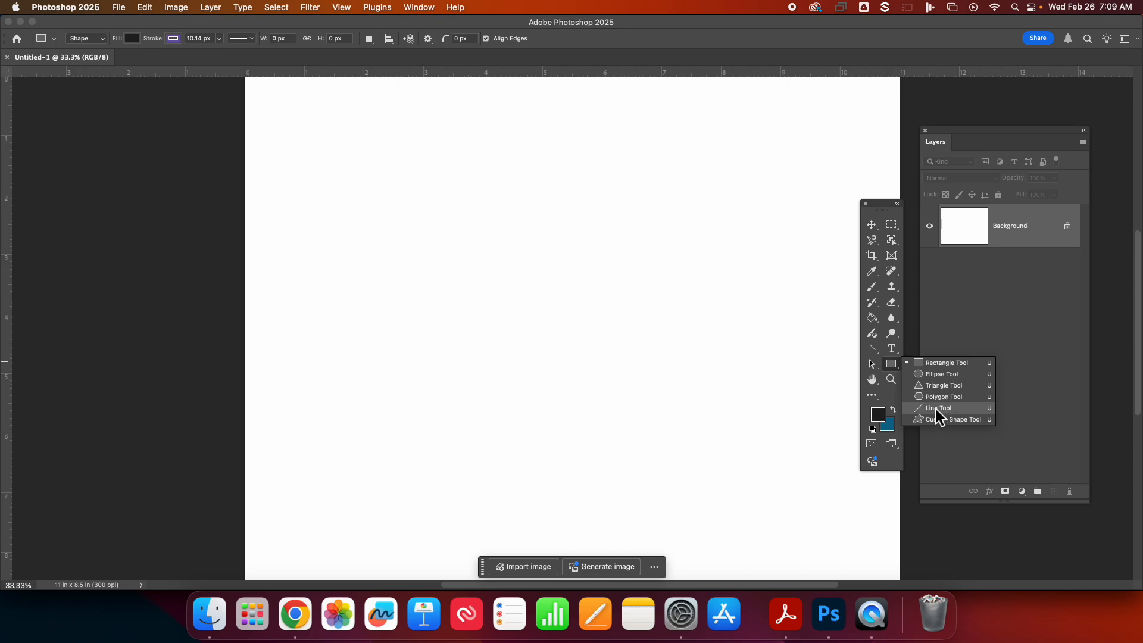
left_click(937, 362)
left_click_drag(303, 192, 598, 484)
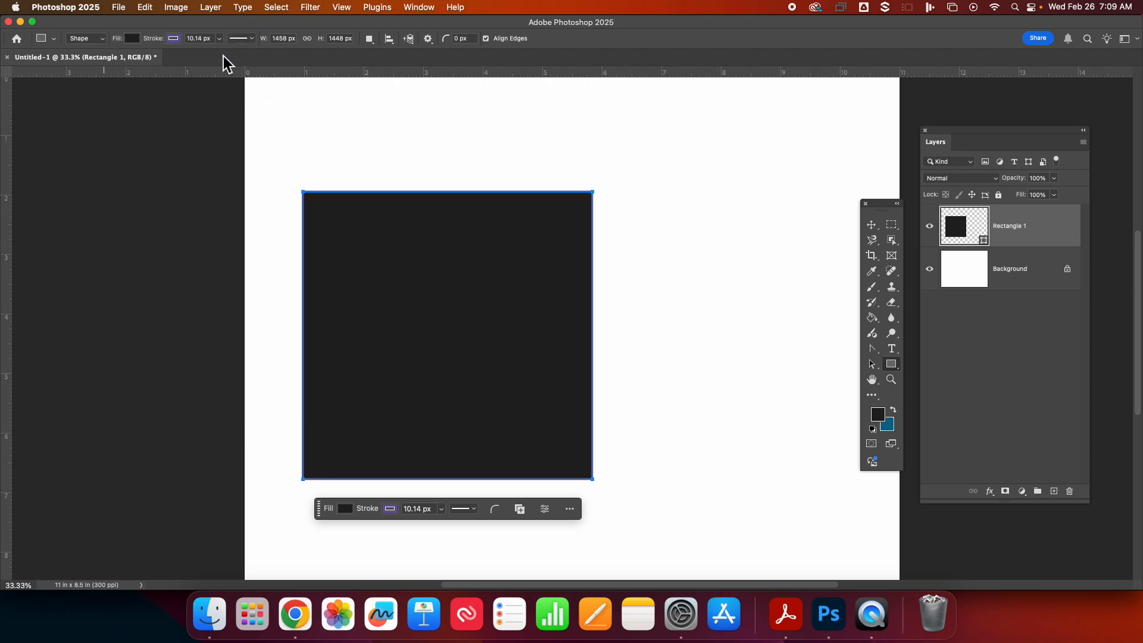
Give the rectangle a blue-violet fill and a dark magenta stroke 89.28 px wide
left_click(132, 39)
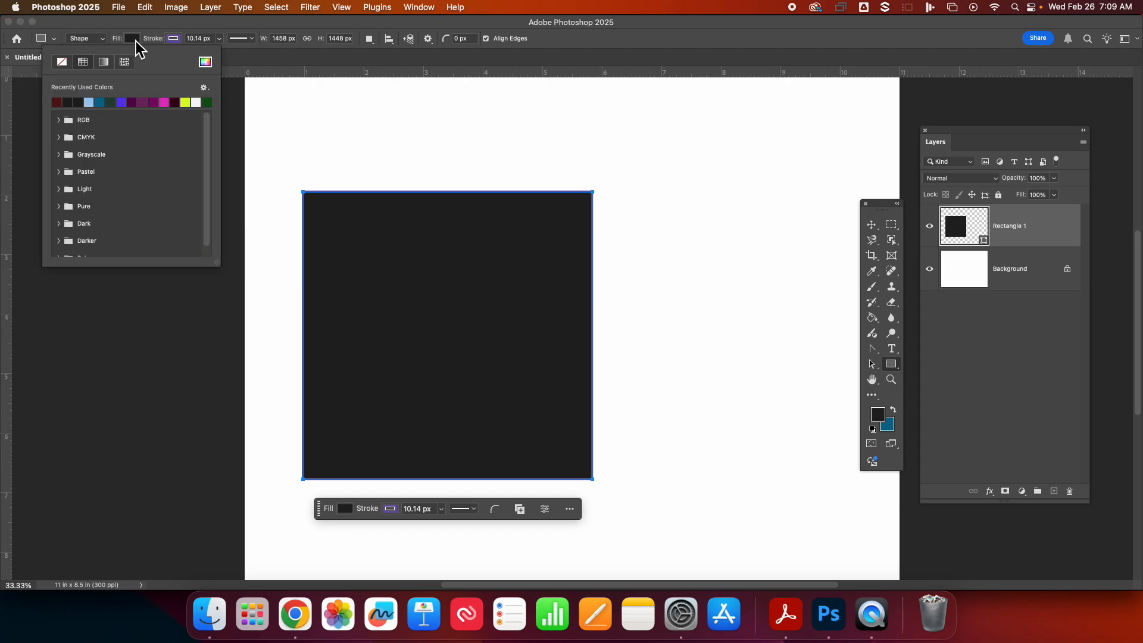
left_click(122, 102)
left_click(173, 38)
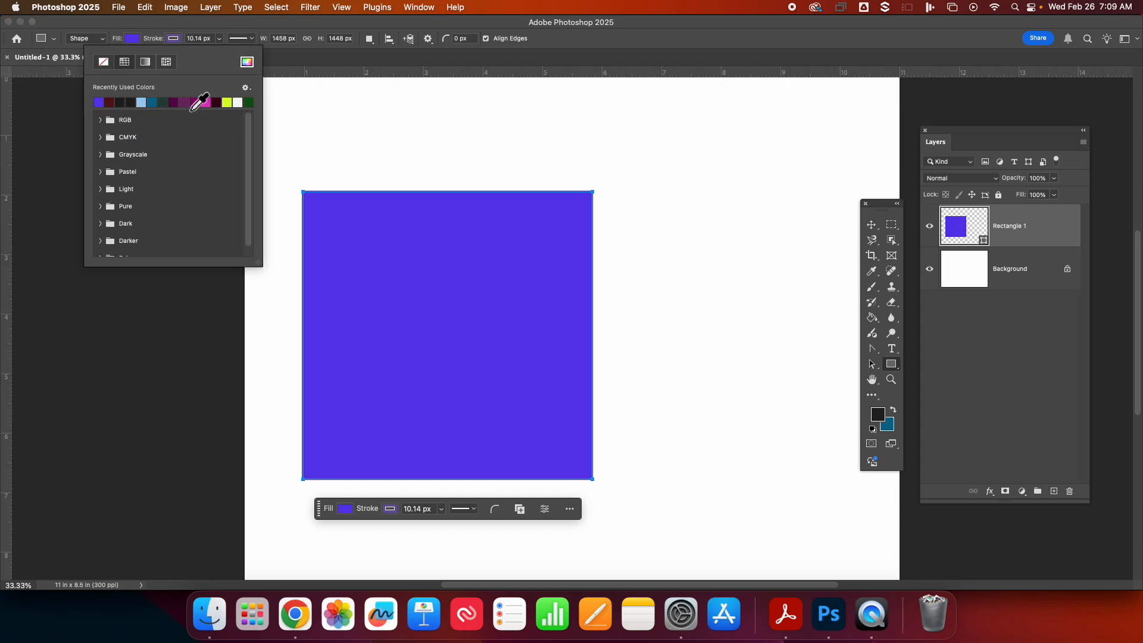
left_click(200, 103)
left_click(220, 38)
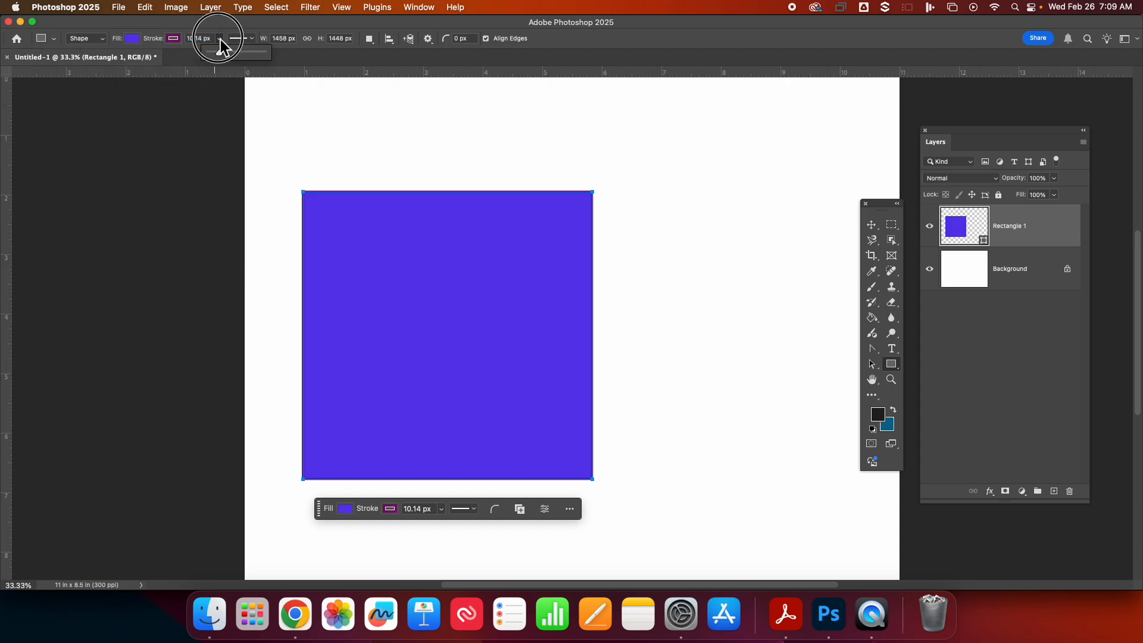
left_click_drag(222, 56, 237, 61)
Try the dashed, dotted and solid stroke styles on the rectangle, ending with the dotted style
left_click(253, 40)
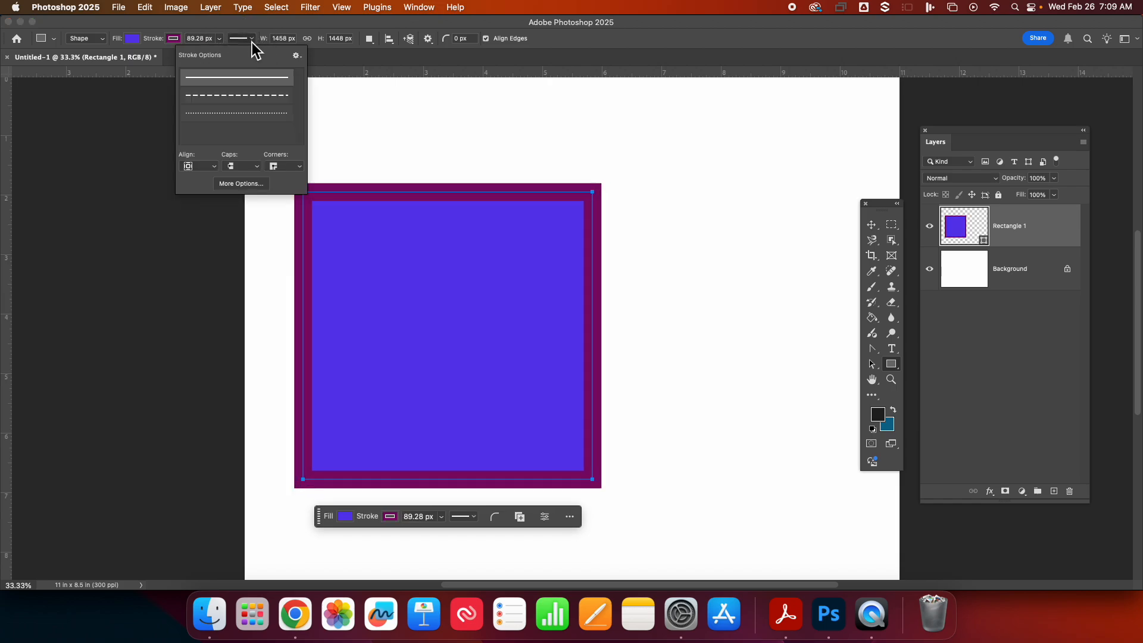
left_click(209, 98)
left_click(211, 116)
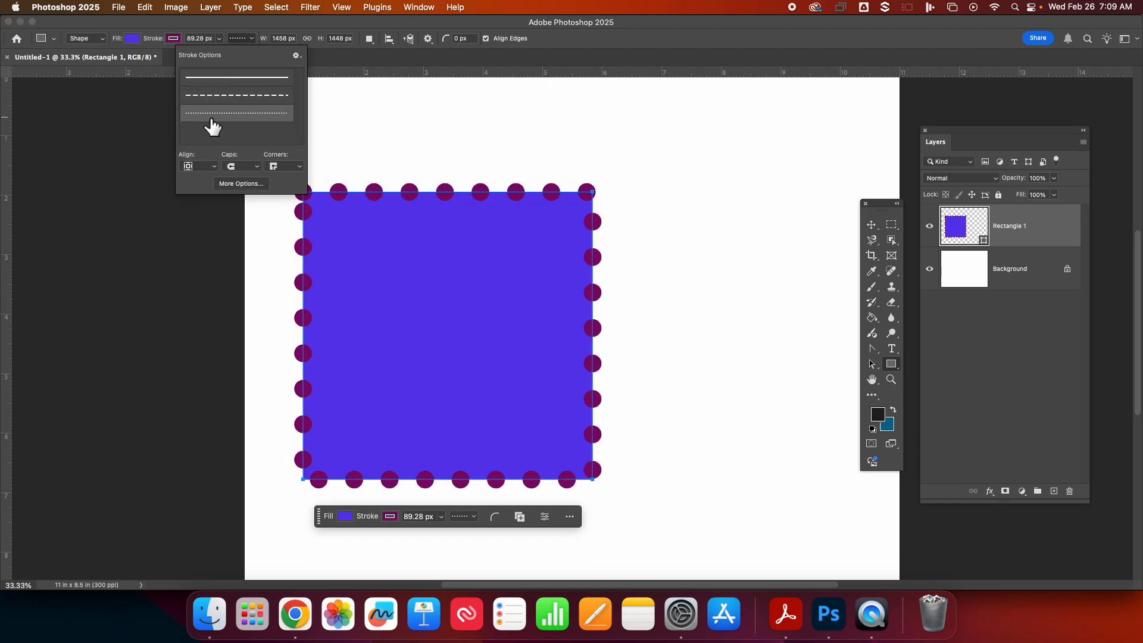
left_click(216, 98)
left_click(220, 81)
left_click(222, 99)
left_click(224, 112)
In the detailed stroke settings, try Inside and Outside alignment on the dotted outline, then set its caps to Square
left_click(243, 188)
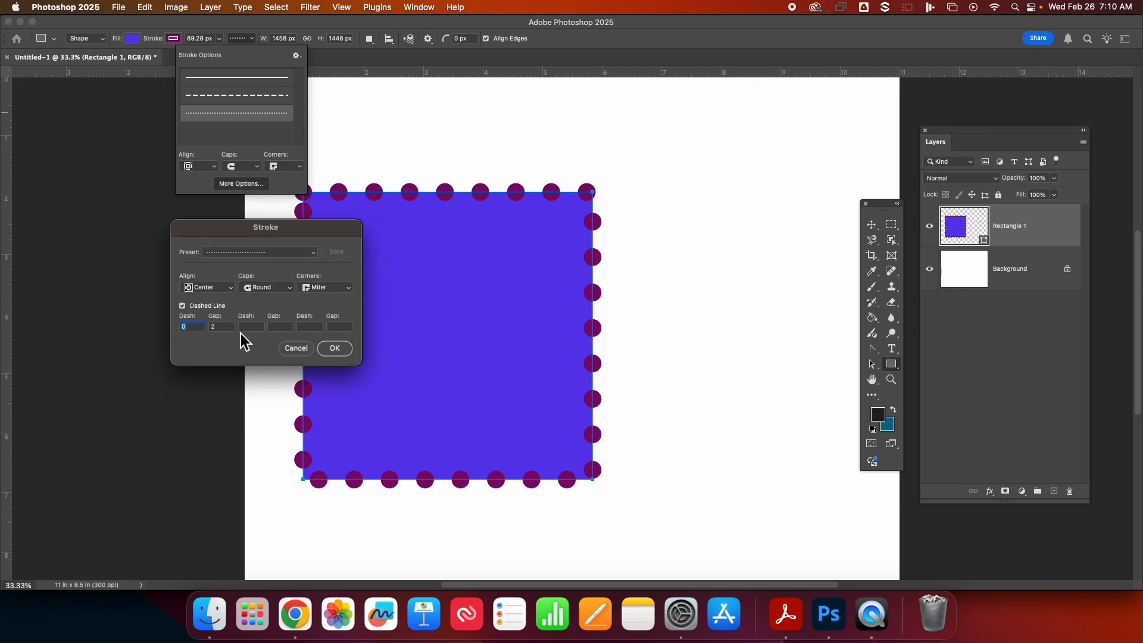
left_click(223, 290)
left_click(220, 283)
left_click(217, 289)
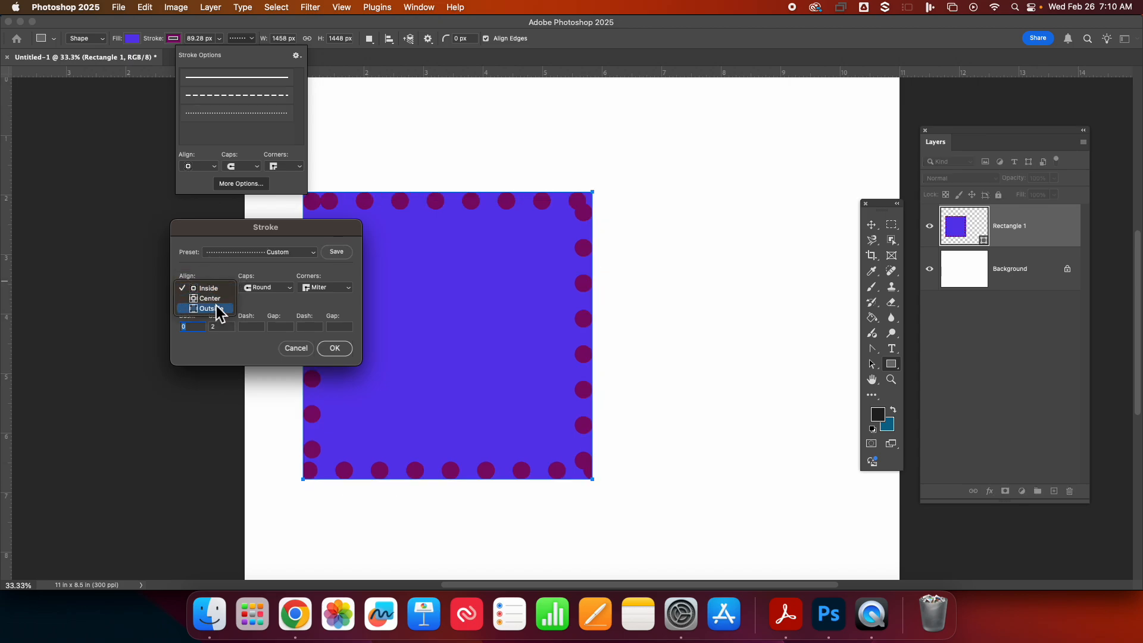
left_click(217, 308)
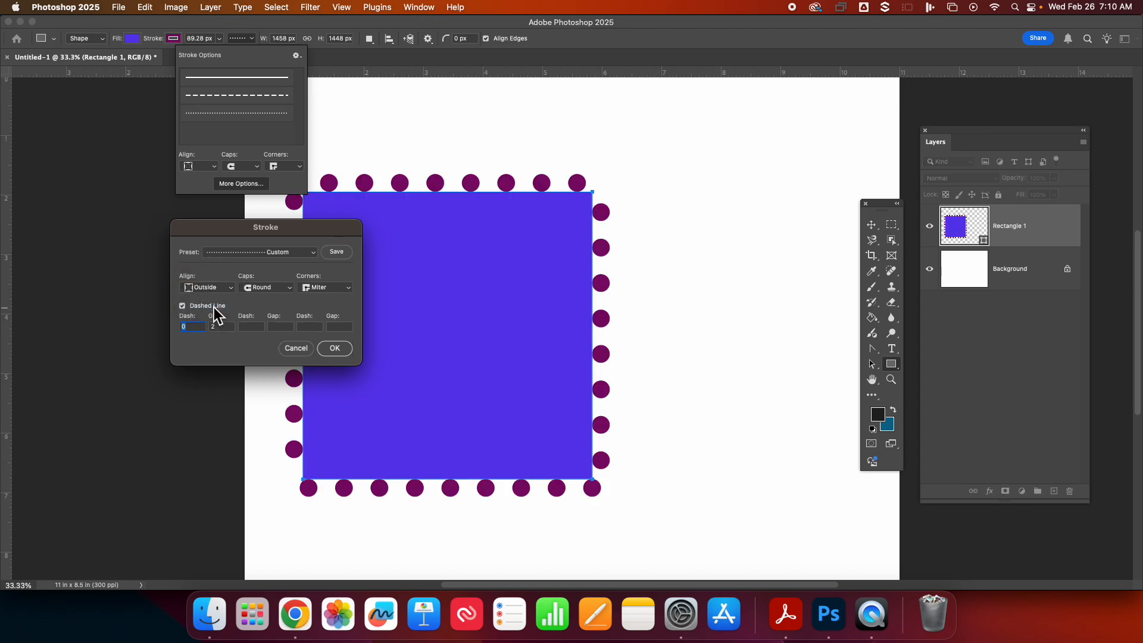
left_click(280, 291)
left_click(272, 299)
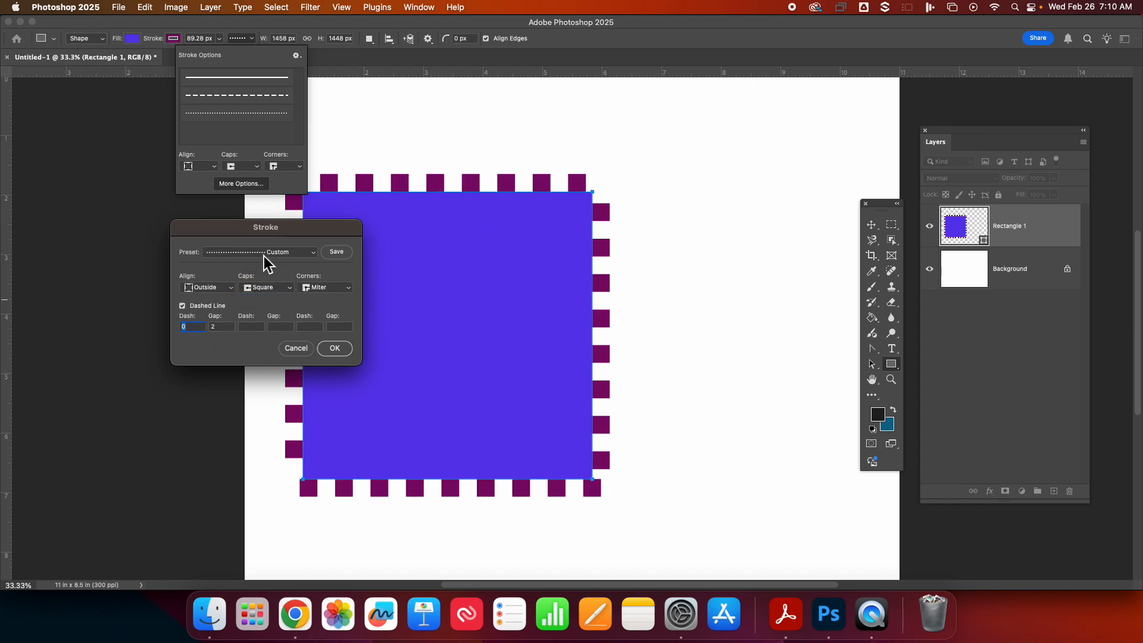
Apply the dashed stroke preset to the rectangle, try Round caps, and set Round corners with Butt caps
left_click(285, 252)
left_click(273, 275)
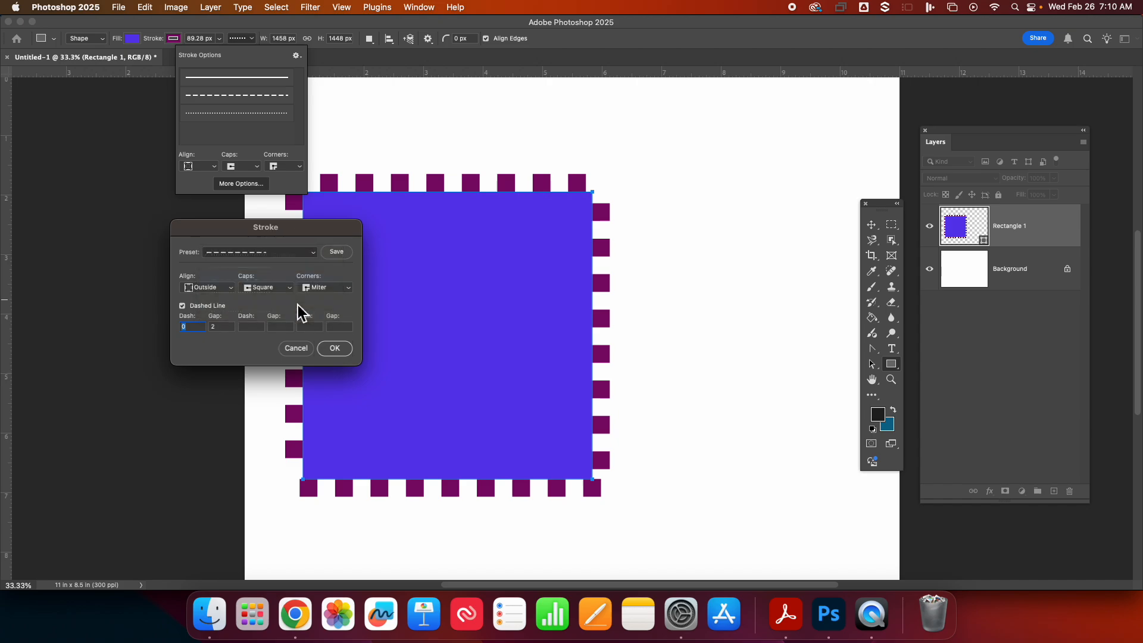
left_click(282, 291)
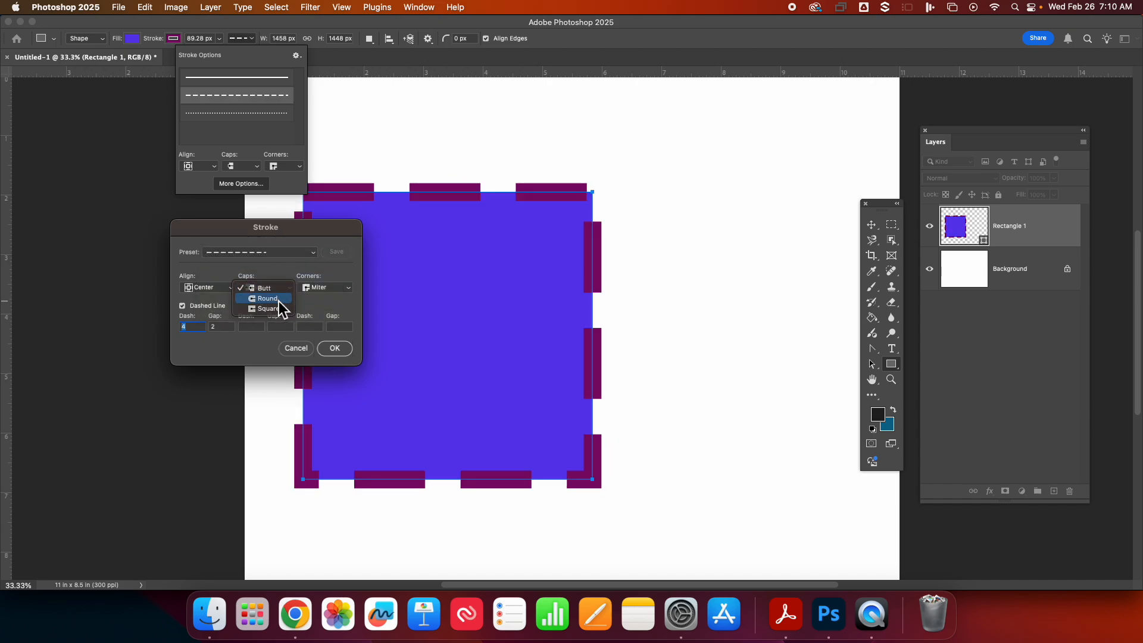
left_click(279, 300)
left_click(345, 289)
left_click(338, 303)
left_click(262, 288)
left_click(269, 278)
left_click(191, 290)
left_click(280, 255)
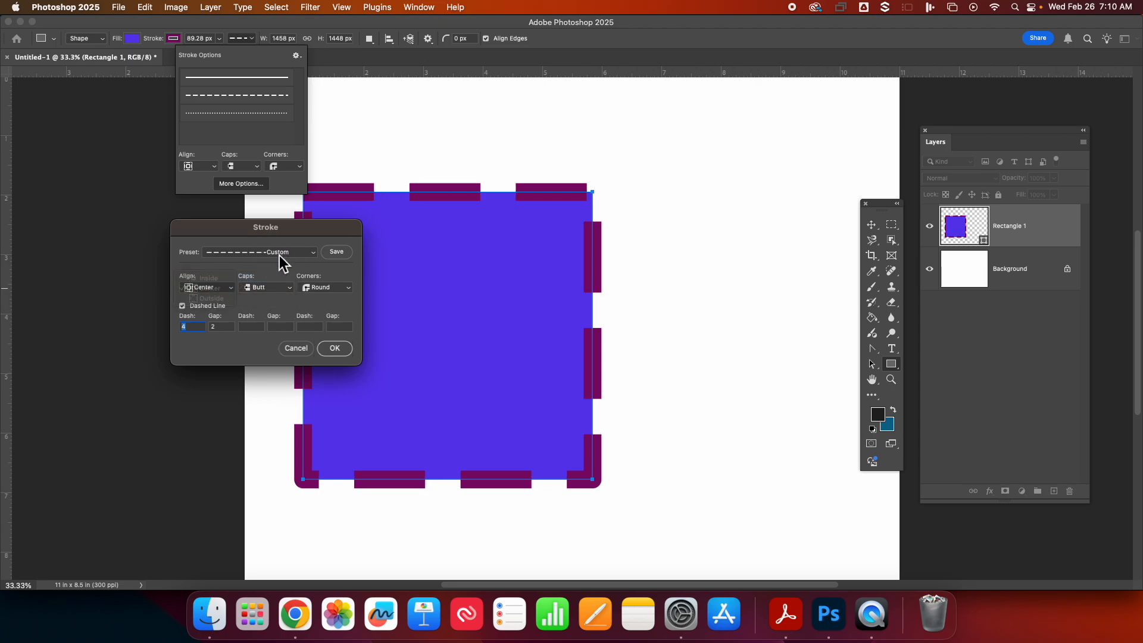
Apply the solid line preset to the rectangle's stroke with Center alignment and accept the stroke settings
left_click(269, 254)
left_click(267, 271)
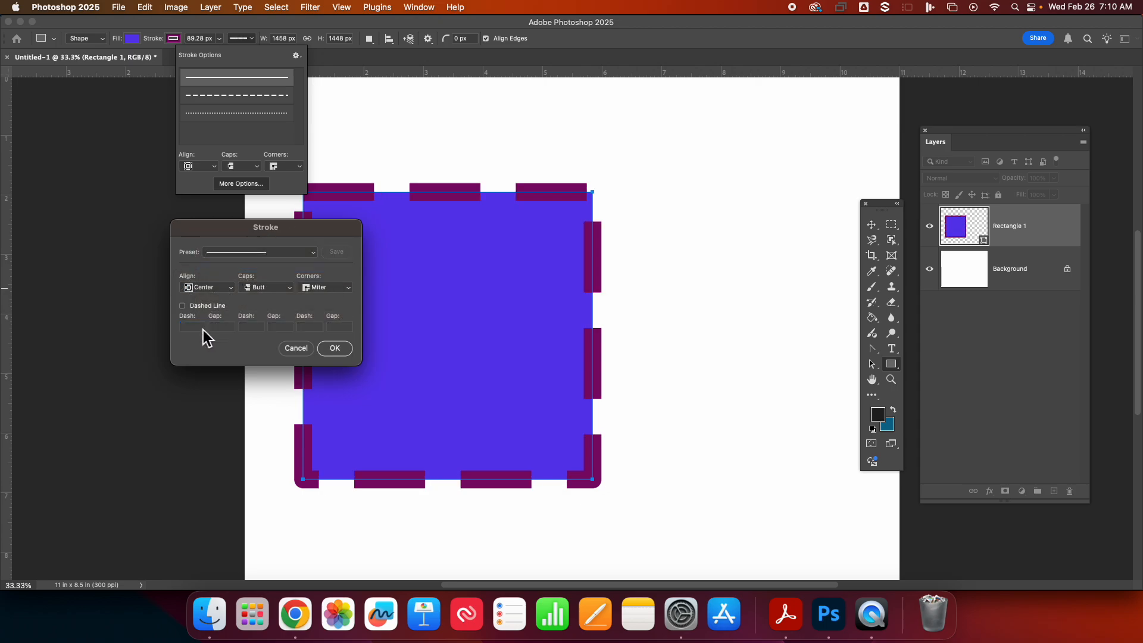
left_click(216, 289)
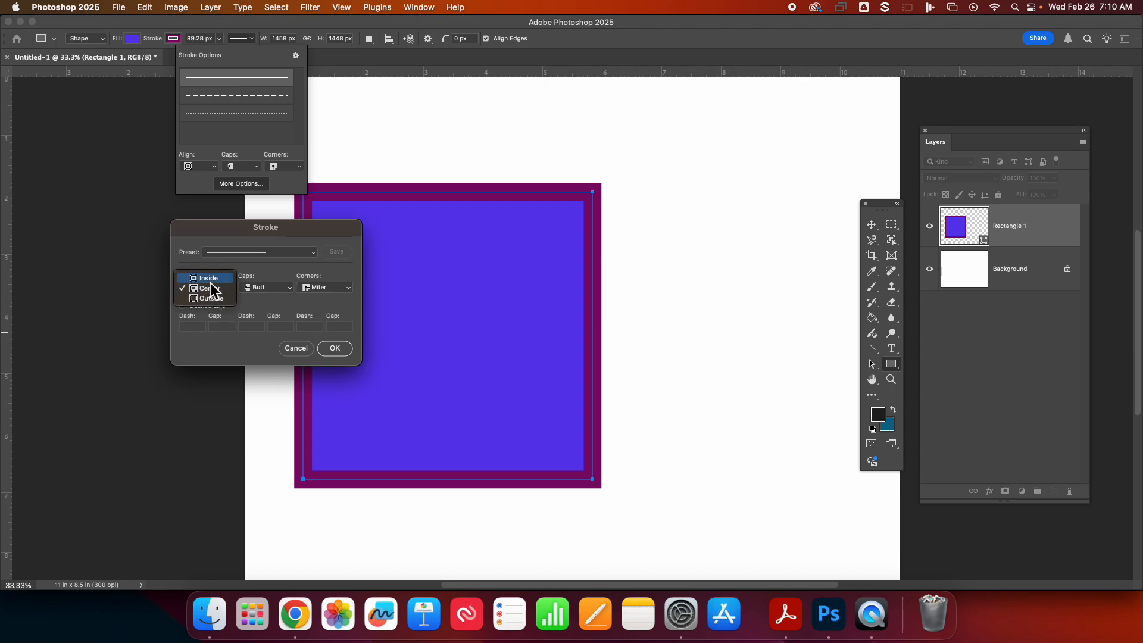
left_click(213, 289)
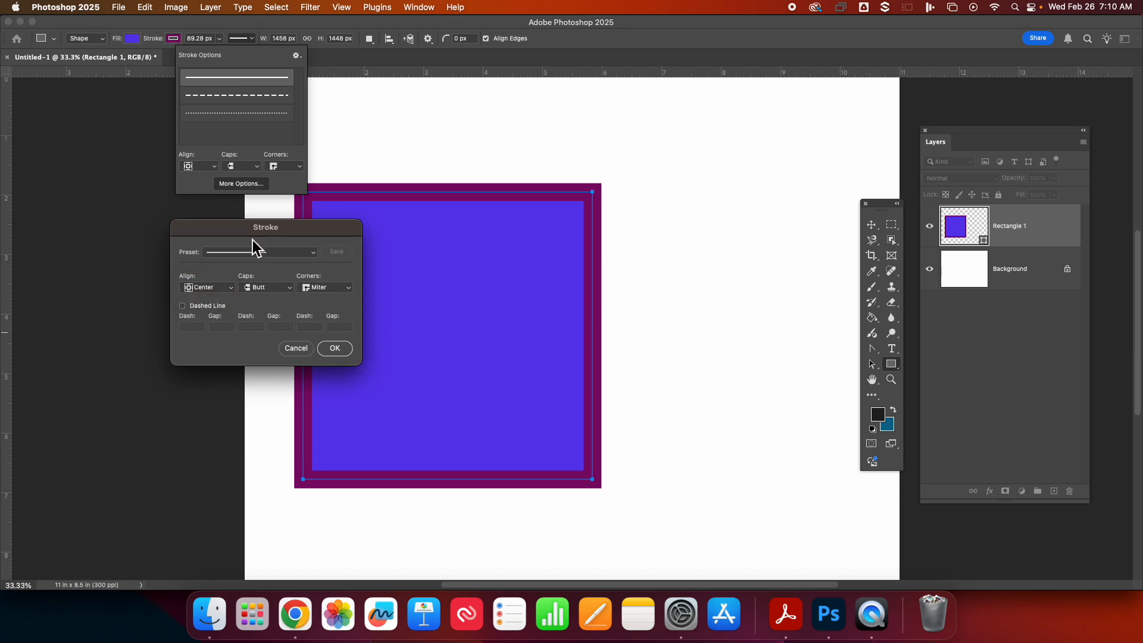
left_click(335, 348)
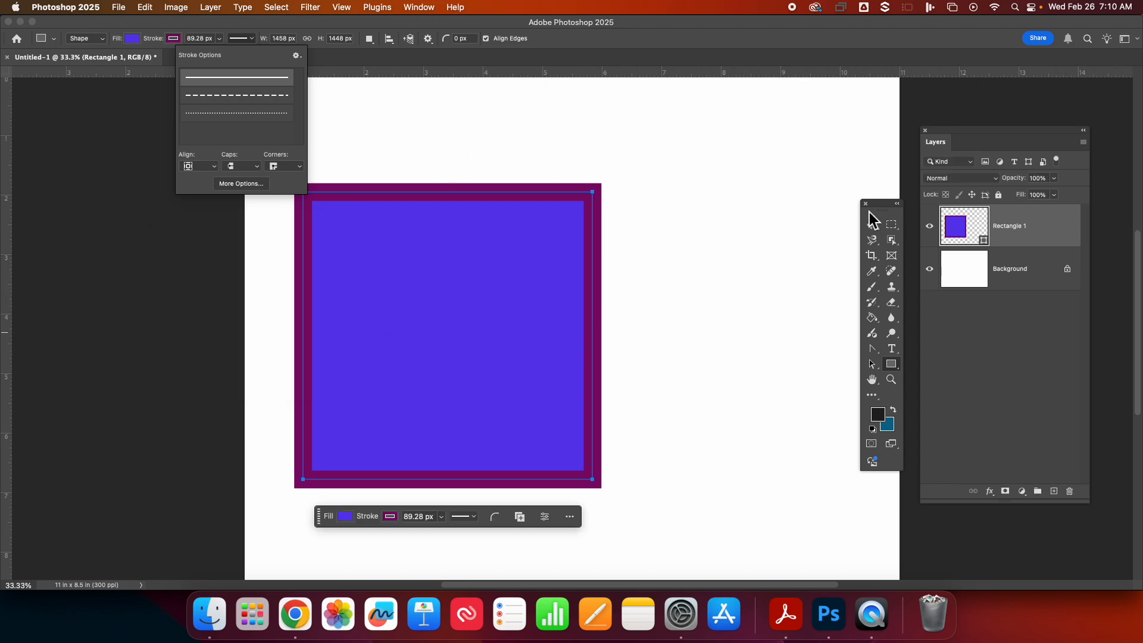
left_click(872, 226)
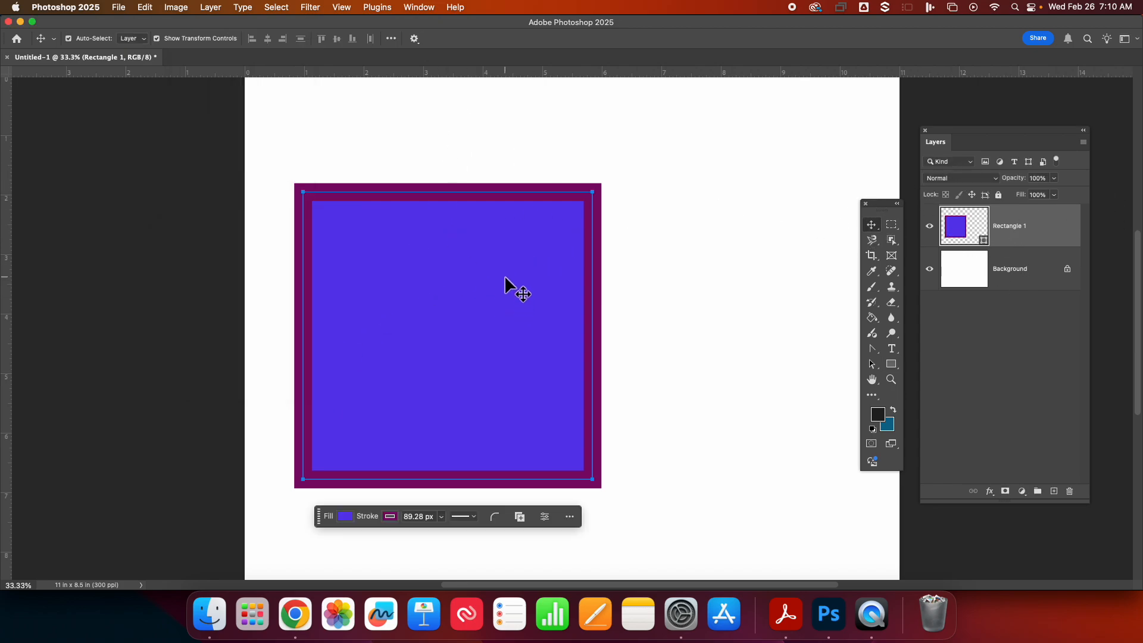
left_click(891, 364)
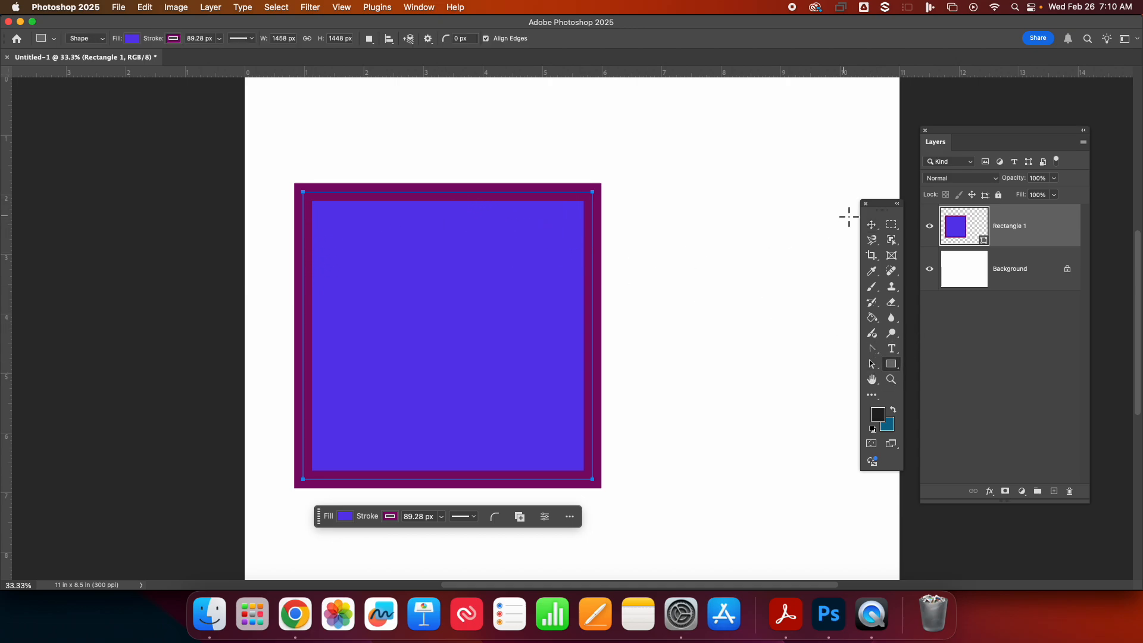
left_click(342, 247)
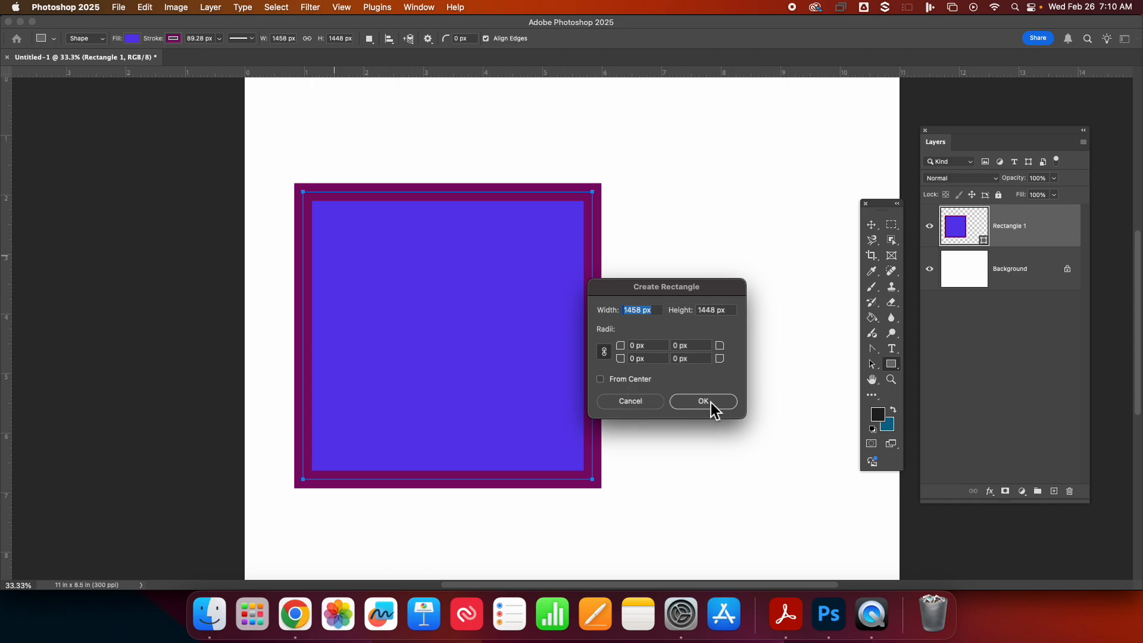
left_click(643, 346)
left_click(625, 402)
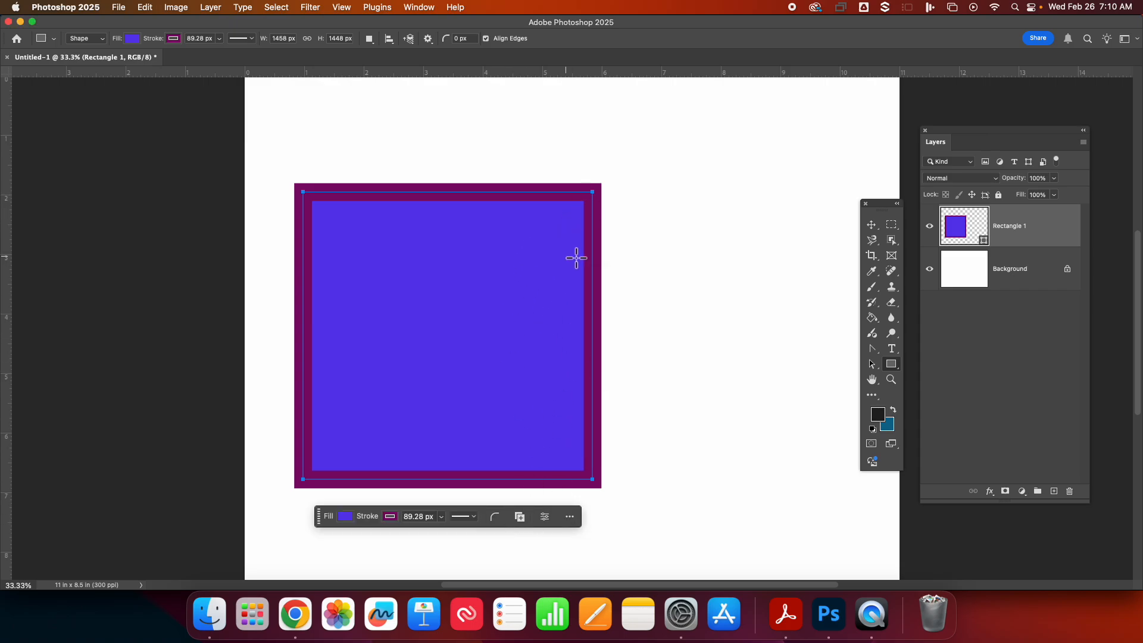
Toggle the view Extras on, off and on again to display the grid and the rectangle's transform handles
left_click(416, 7)
mouse_move(327, 9)
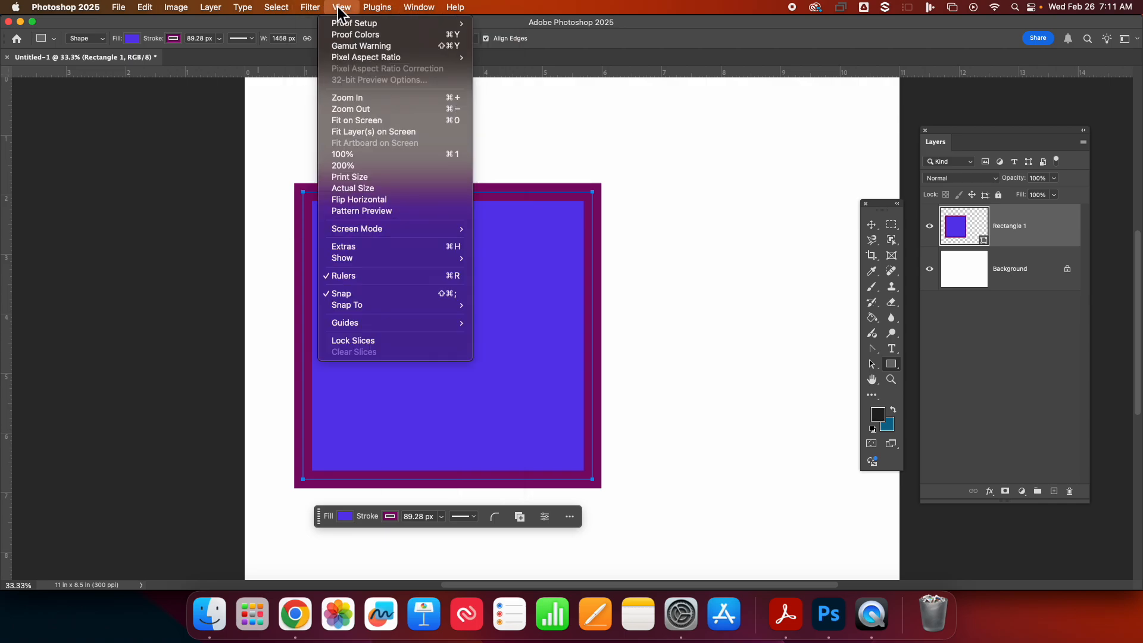
mouse_move(377, 258)
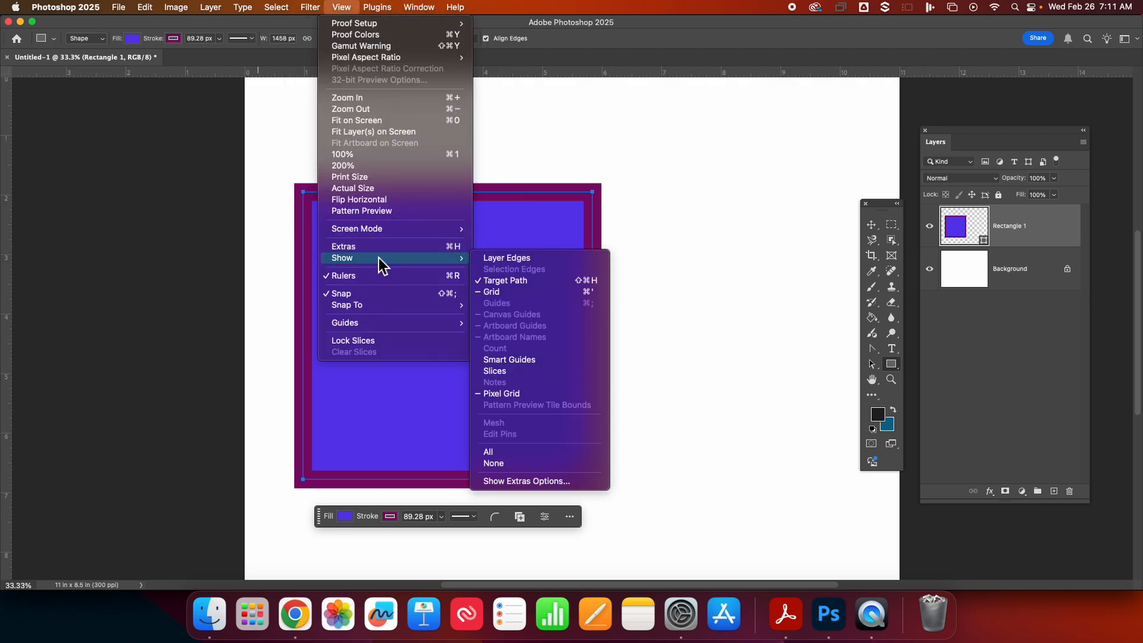
left_click(368, 247)
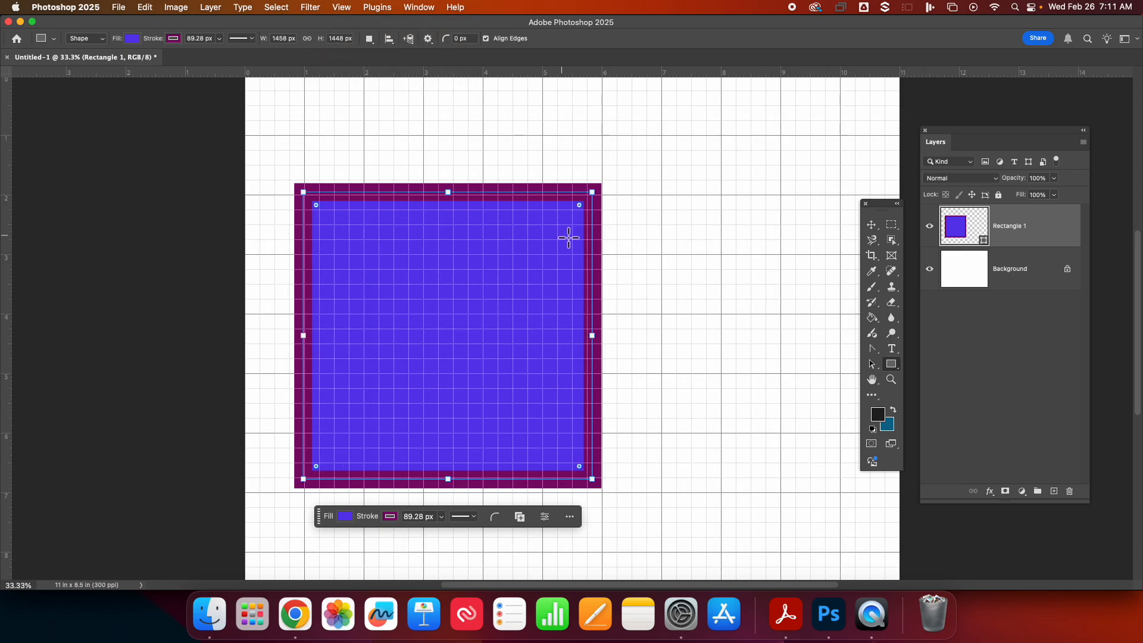
key("super+h")
left_click(337, 7)
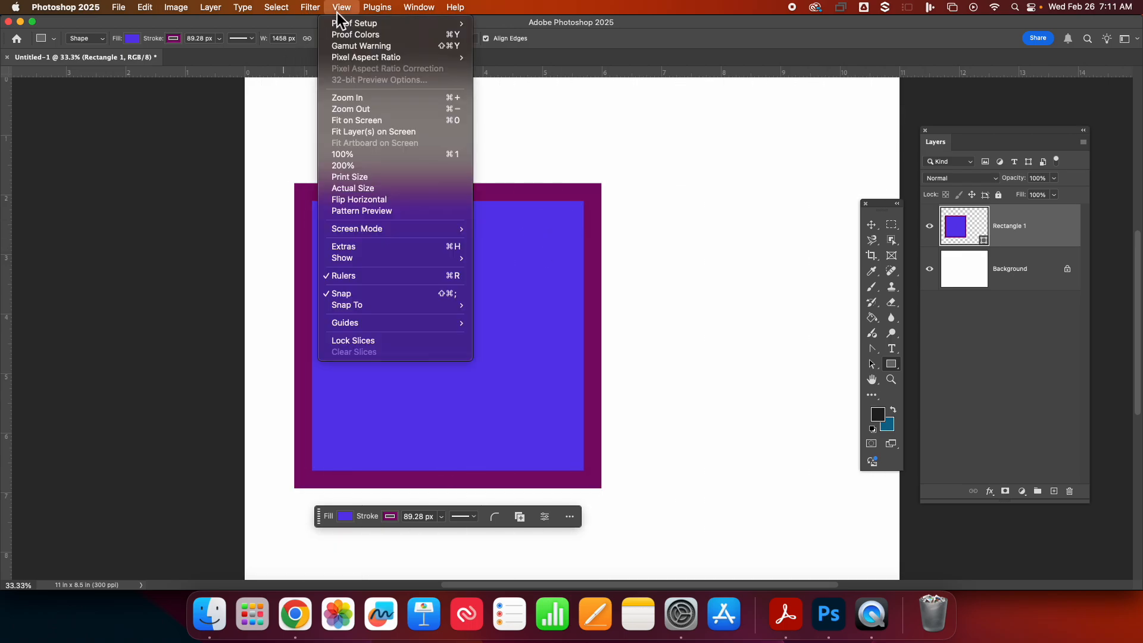
left_click(368, 250)
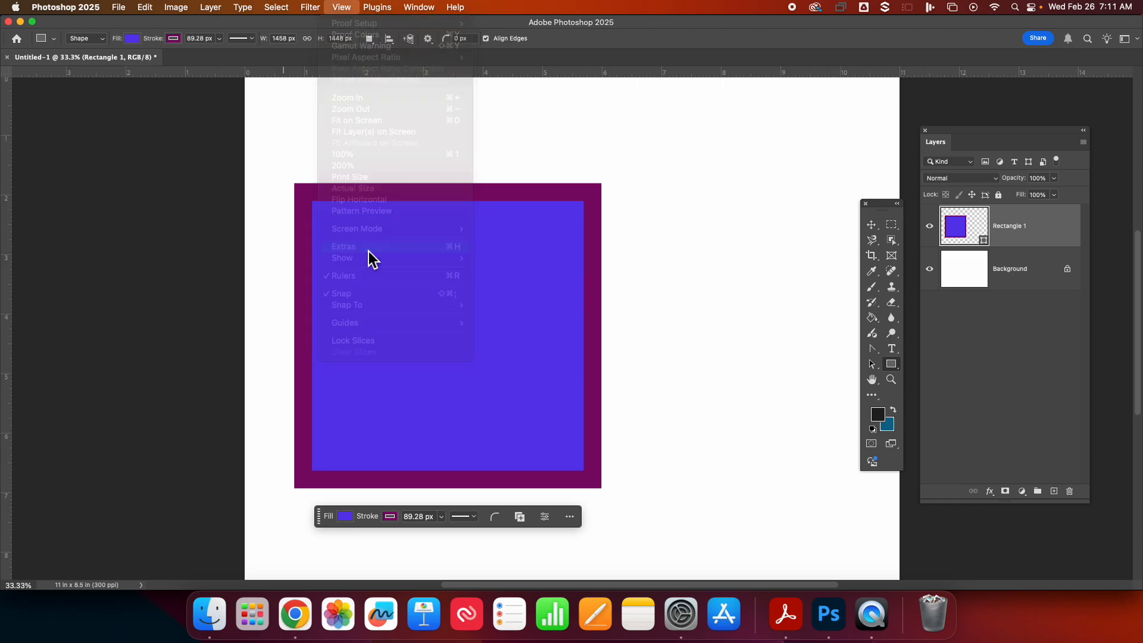
left_click(376, 10)
mouse_move(342, 14)
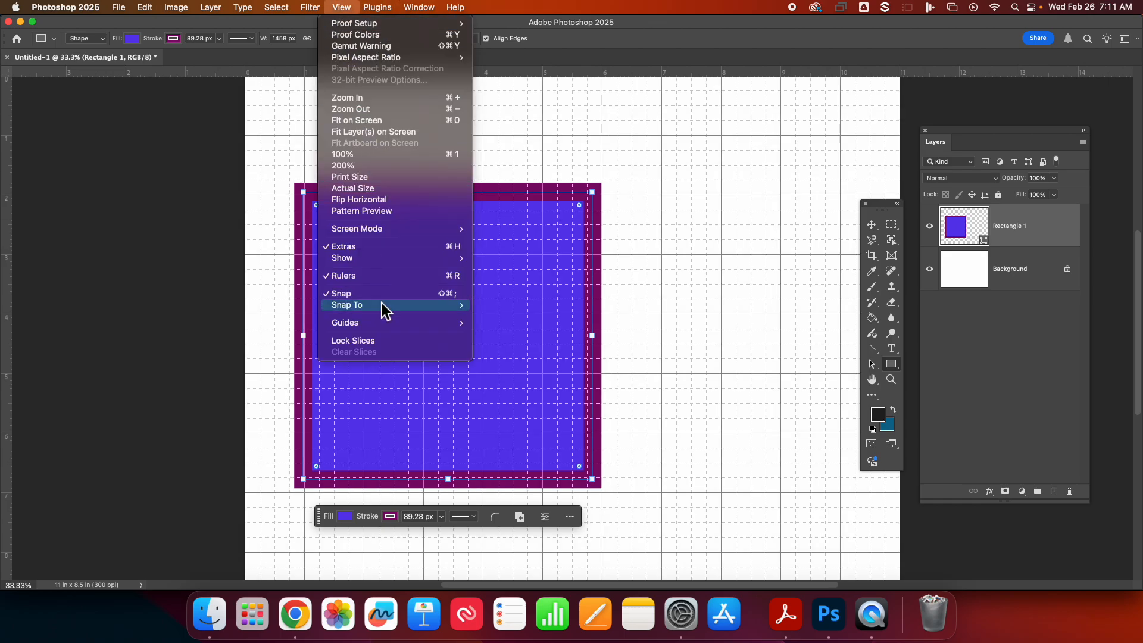
mouse_move(374, 329)
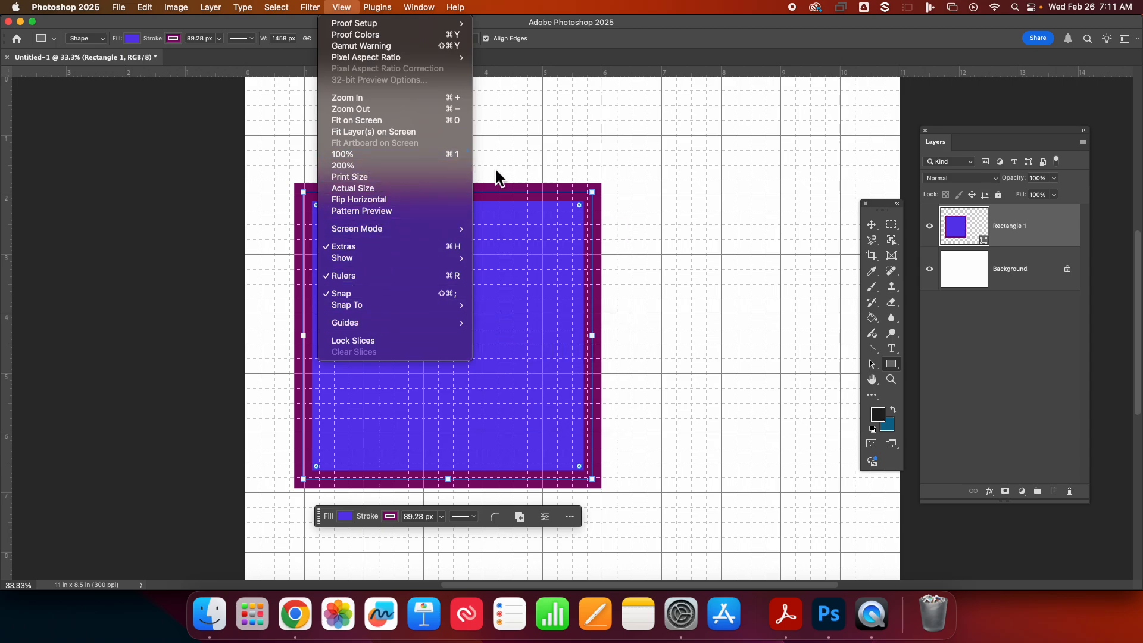
left_click(612, 148)
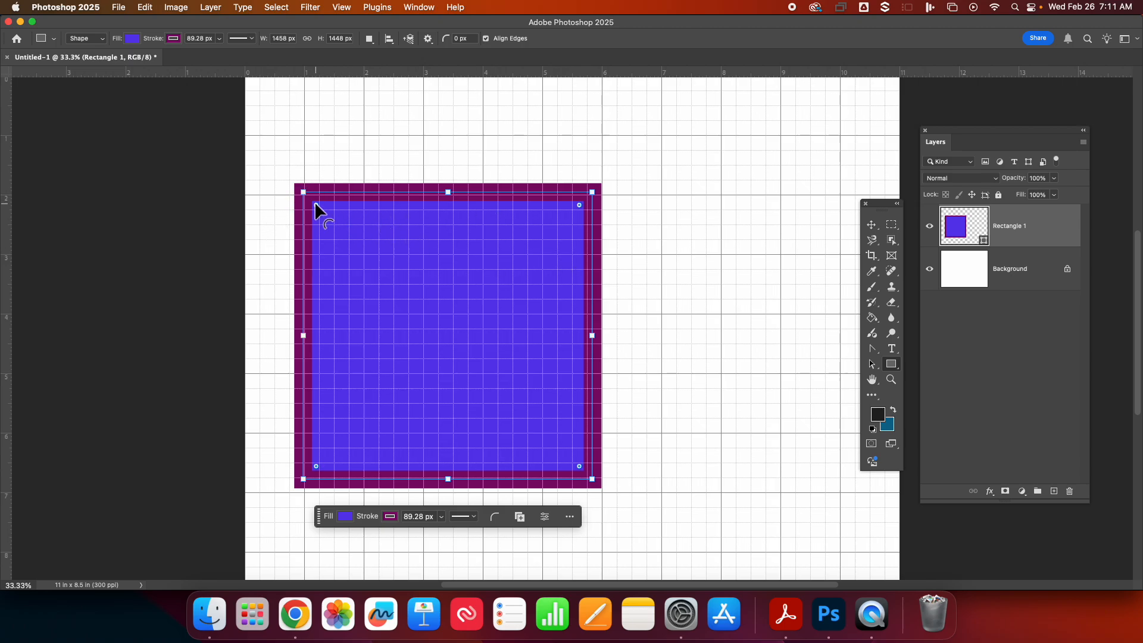
Round all four corners of the rectangle evenly with its on-canvas corner controls, then hide the view Extras
key("super+equal")
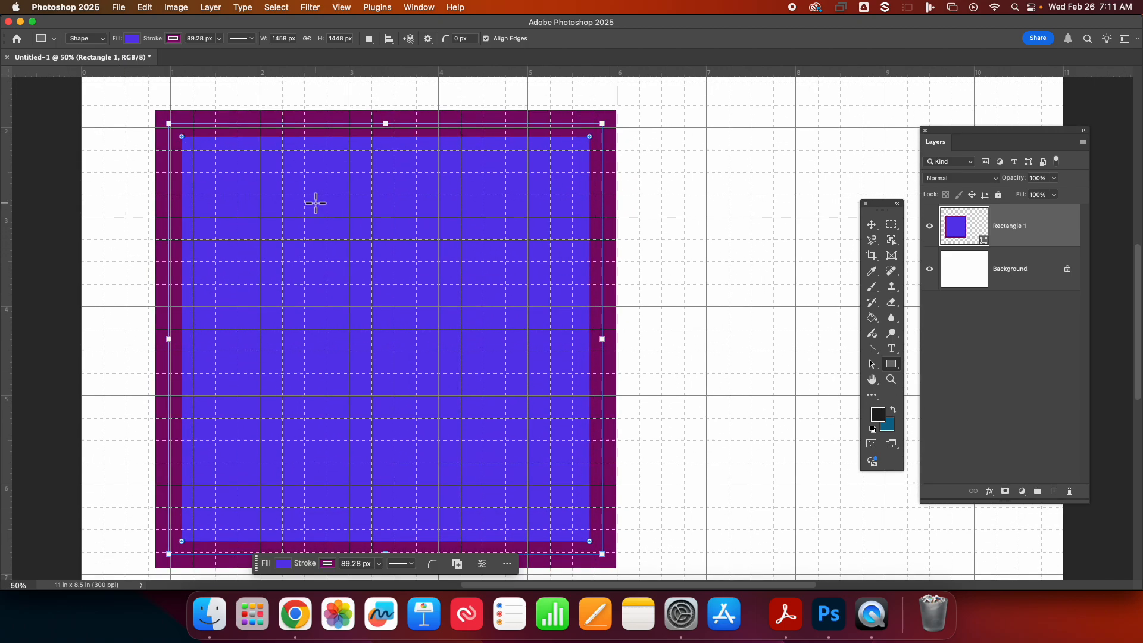
left_click_drag(590, 138, 527, 197)
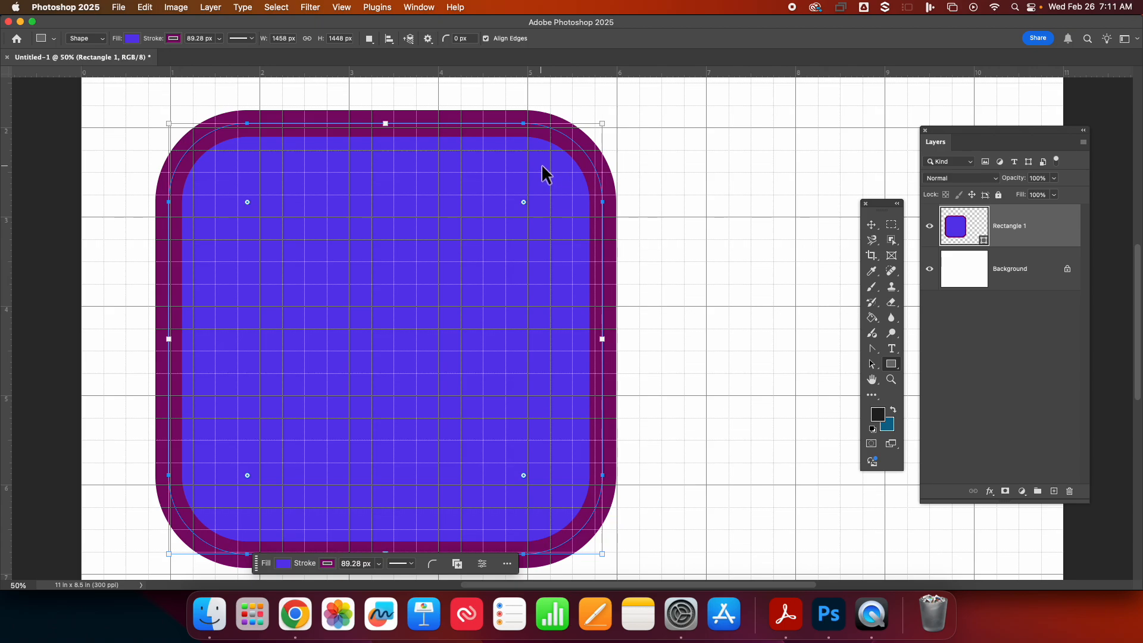
left_click_drag(521, 201, 590, 171)
key("super+h")
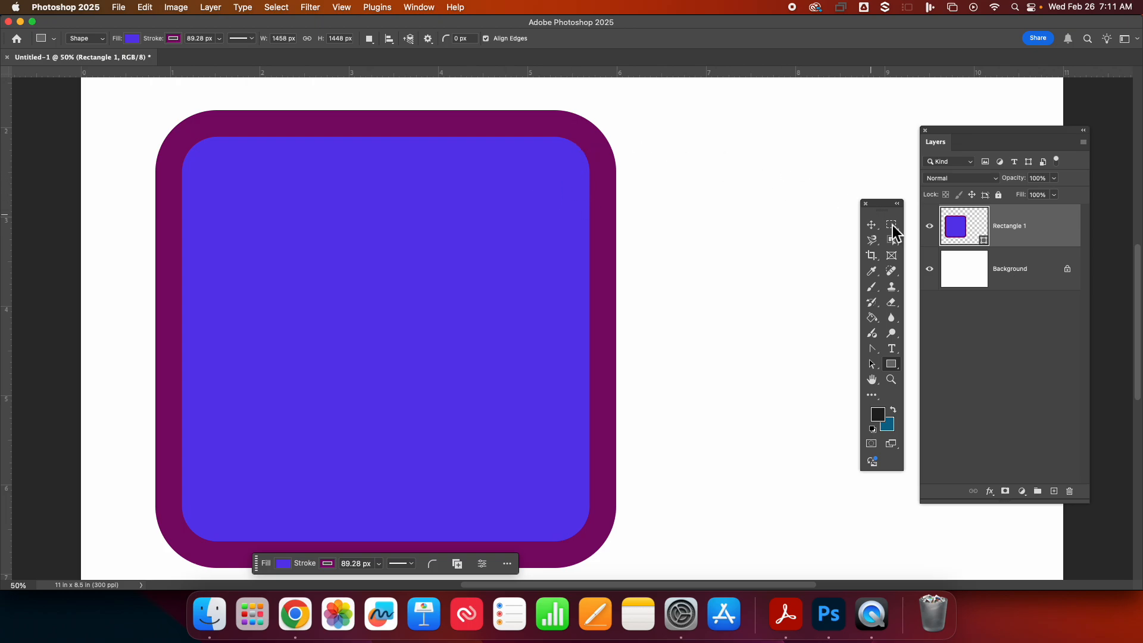
Draw a circle about 998 px wide beside the rectangle on the same layer, then move both shapes slightly up and left
key("super+minus")
key("super+minus")
key("super+minus")
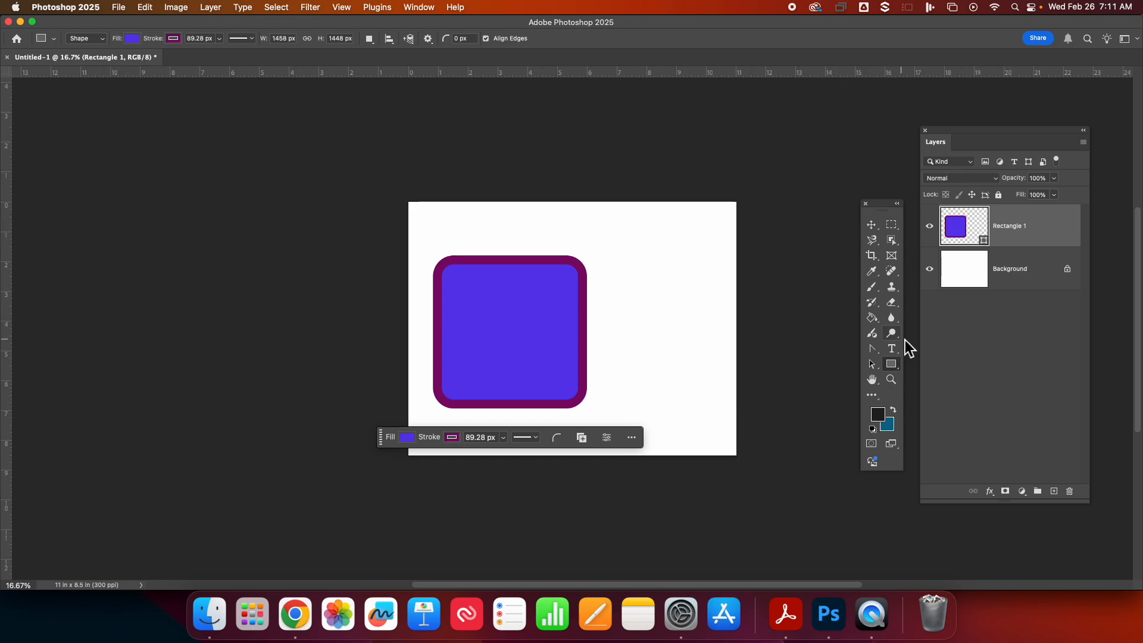
left_click_drag(892, 368, 911, 375)
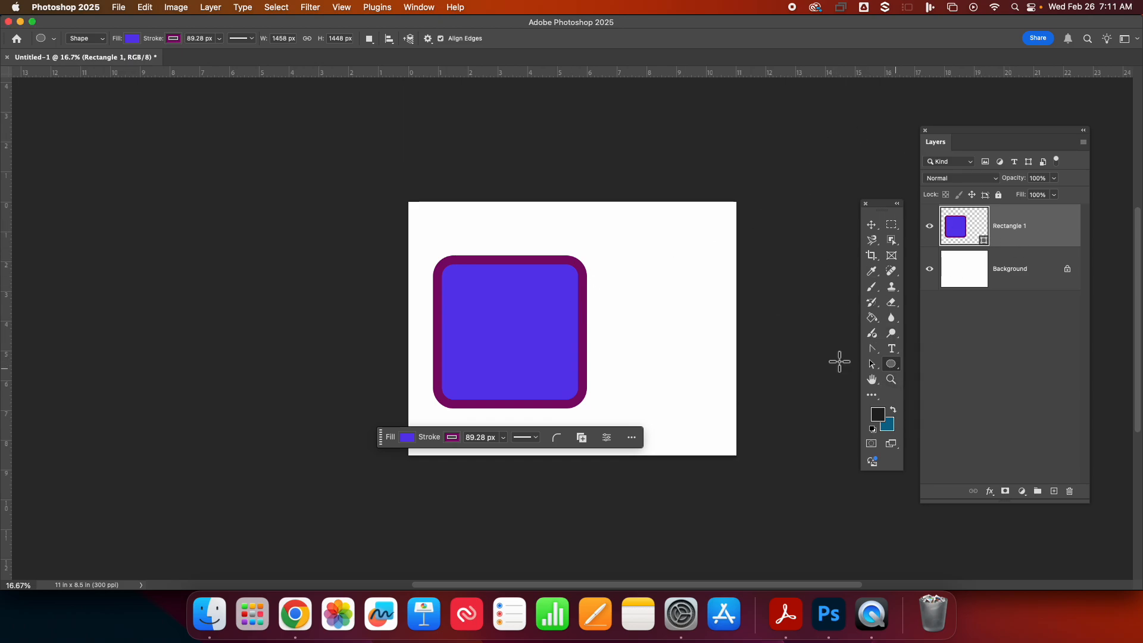
left_click_drag(637, 280, 743, 410)
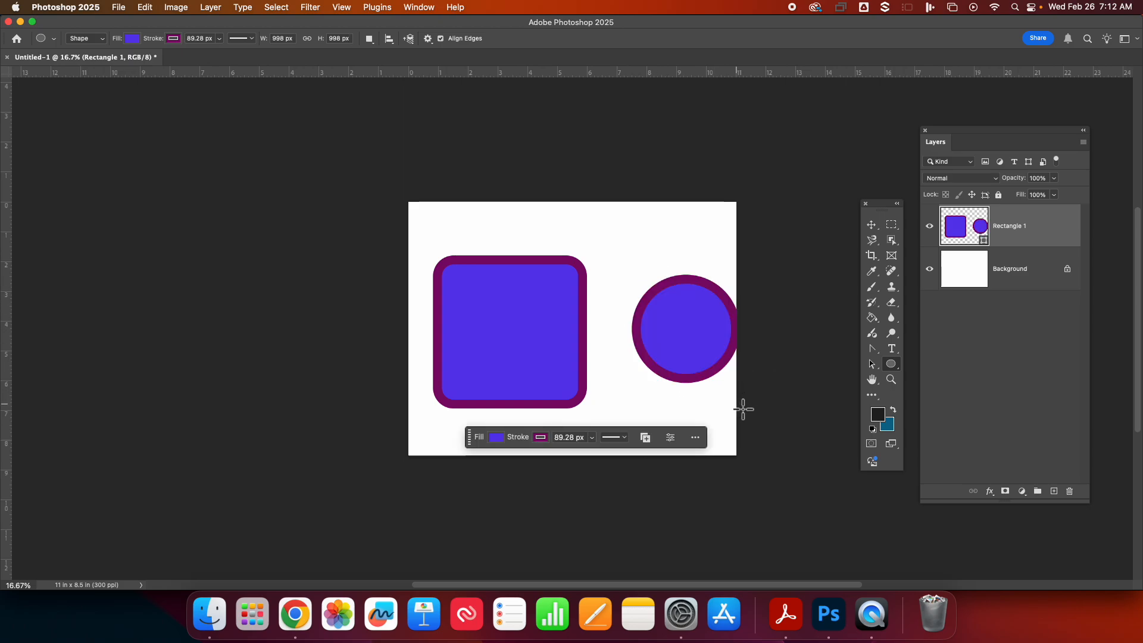
left_click(872, 225)
mouse_move(683, 318)
left_mouse_down()
mouse_move(659, 310)
mouse_move(669, 308)
left_mouse_up()
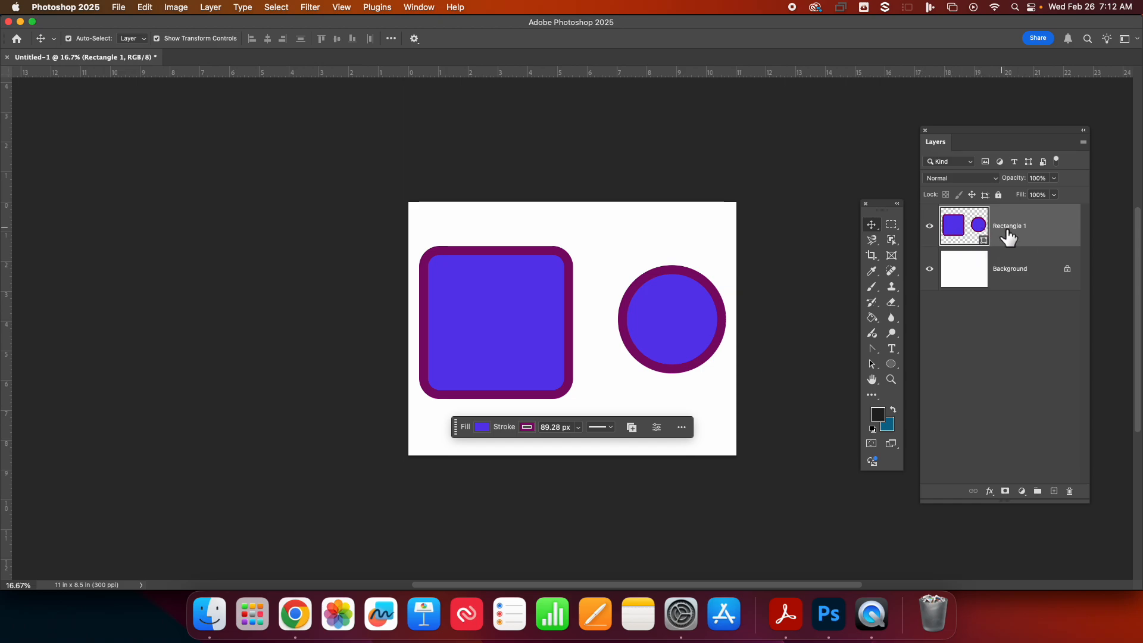
Draw an ellipse about 772 by 749 px near the canvas's lower edge on a new layer, and delete the Rectangle 1 layer
left_click(1054, 491)
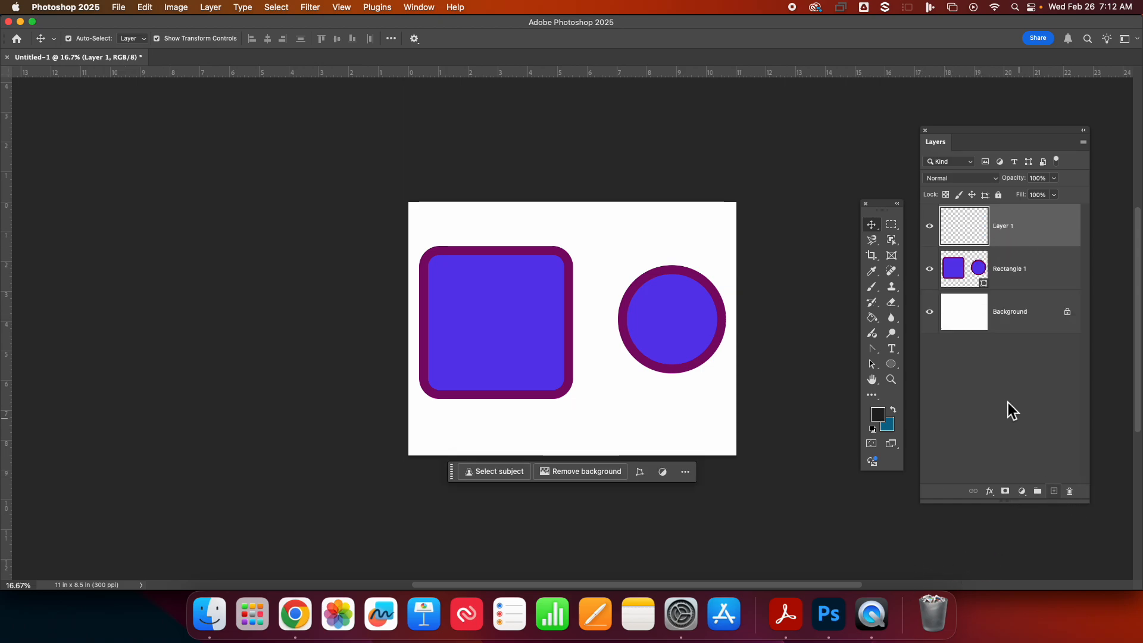
left_click(892, 364)
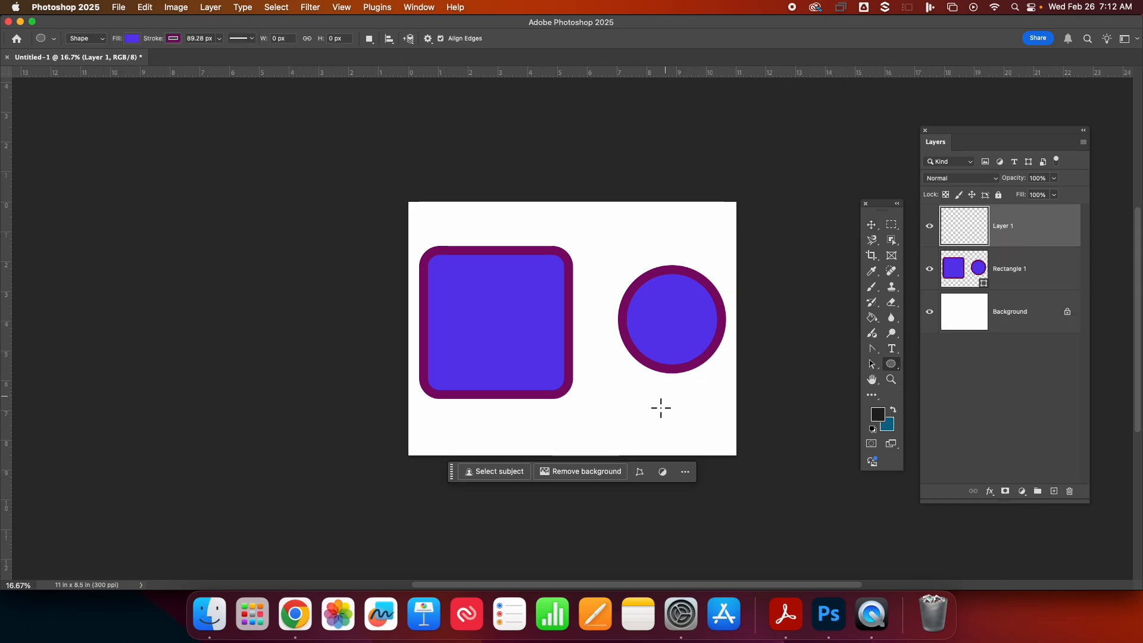
left_click_drag(619, 378, 697, 453)
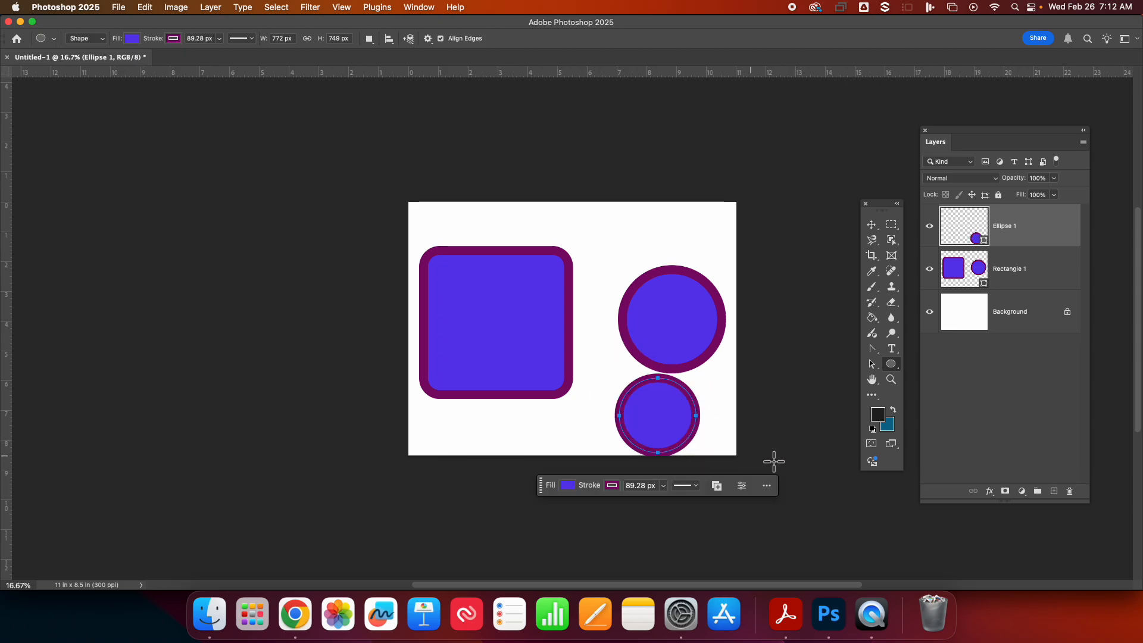
left_click(1032, 269)
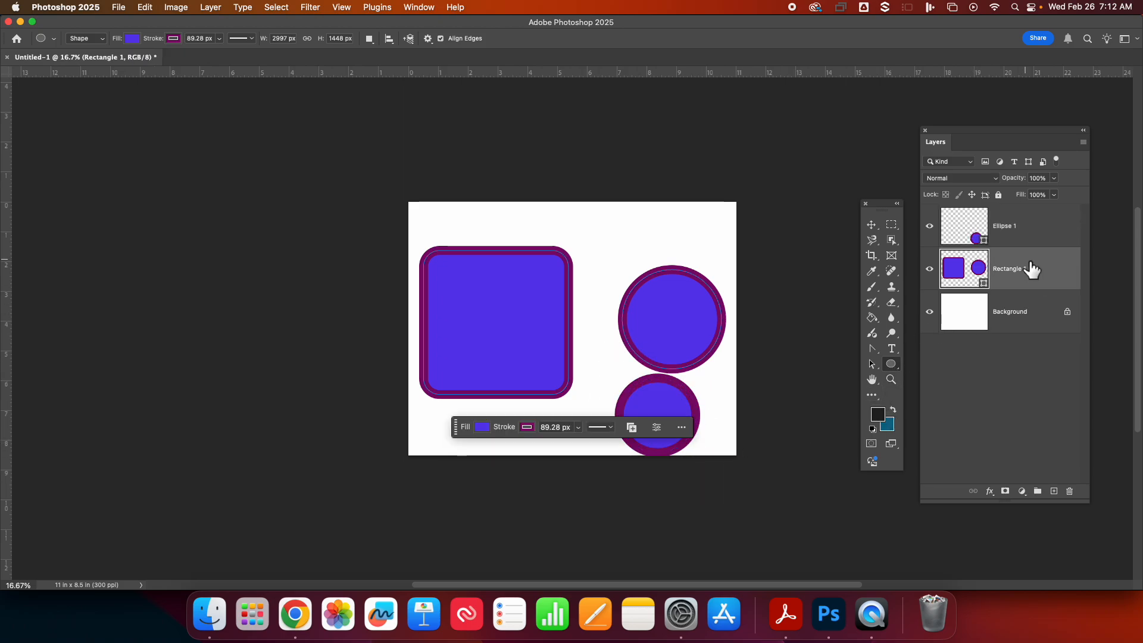
key("Delete")
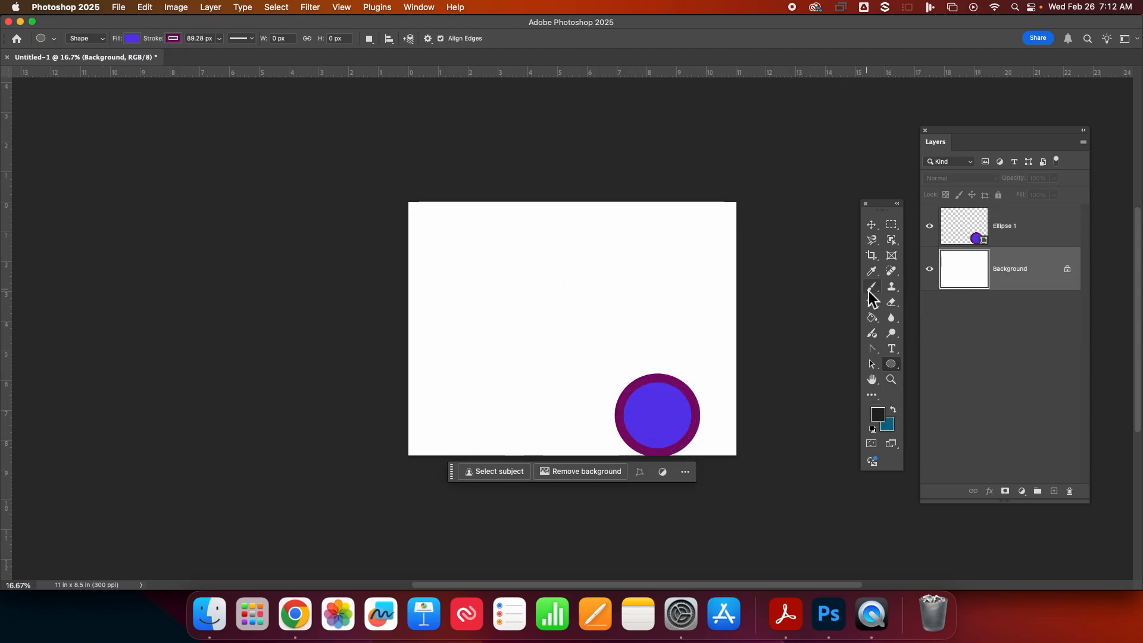
Add a new layer above the Background and draw a triangle about 1309 by 1072 px on it
left_click(1054, 491)
right_click(891, 364)
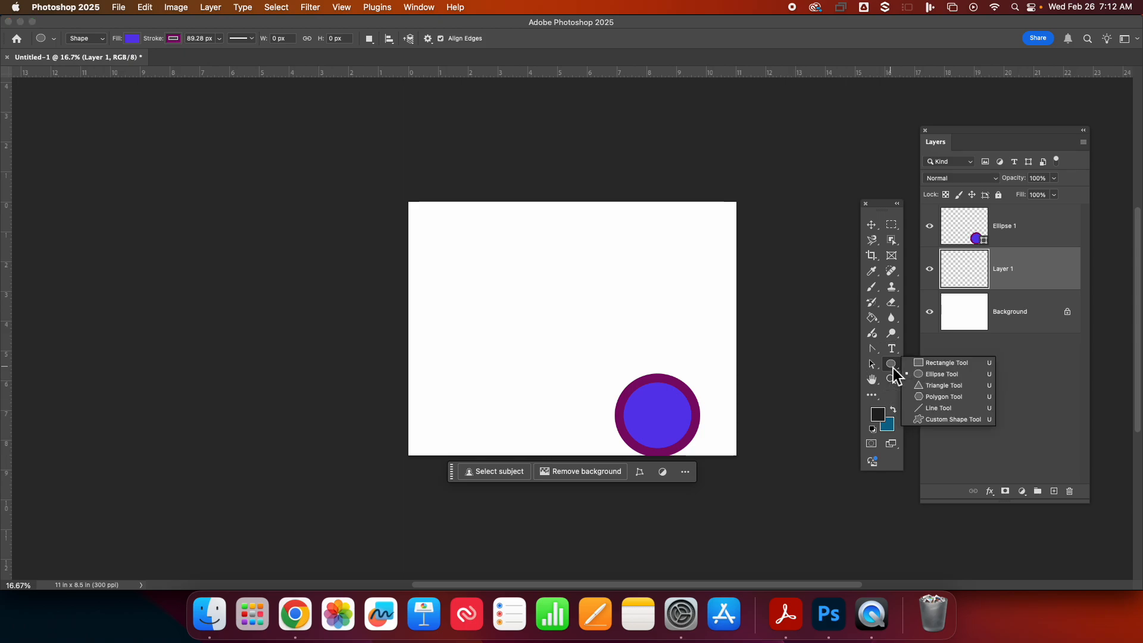
left_click(929, 387)
left_click_drag(476, 235, 613, 345)
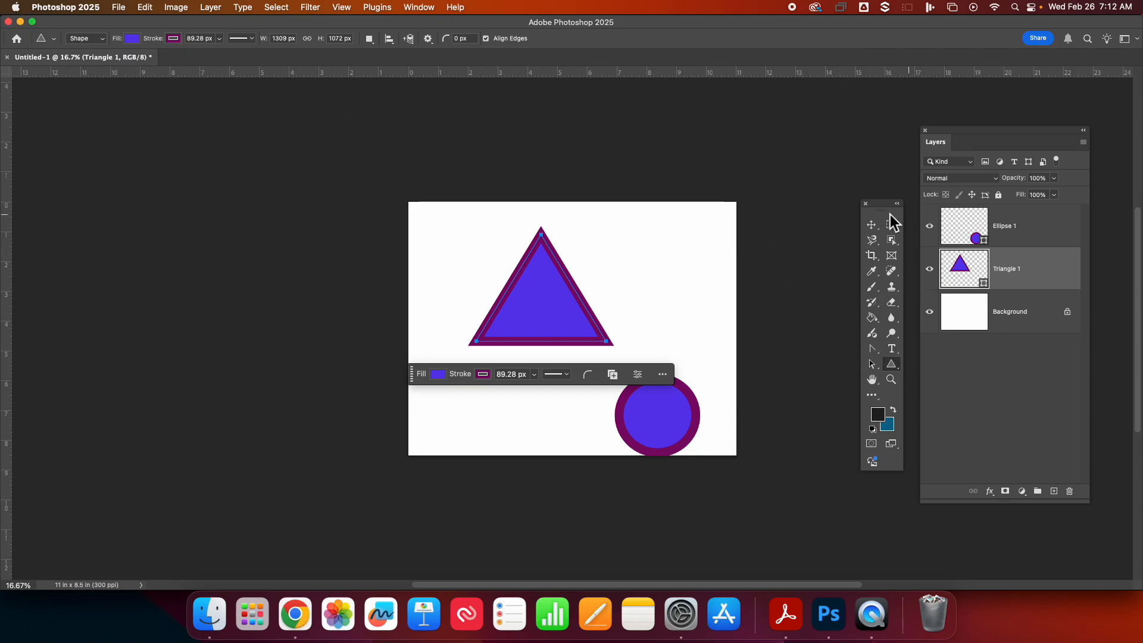
Select the Triangle 1 and Ellipse 1 layers in turn and compare the Move tool's options with the shape tool's
left_click_drag(868, 216, 871, 219)
left_click(870, 219)
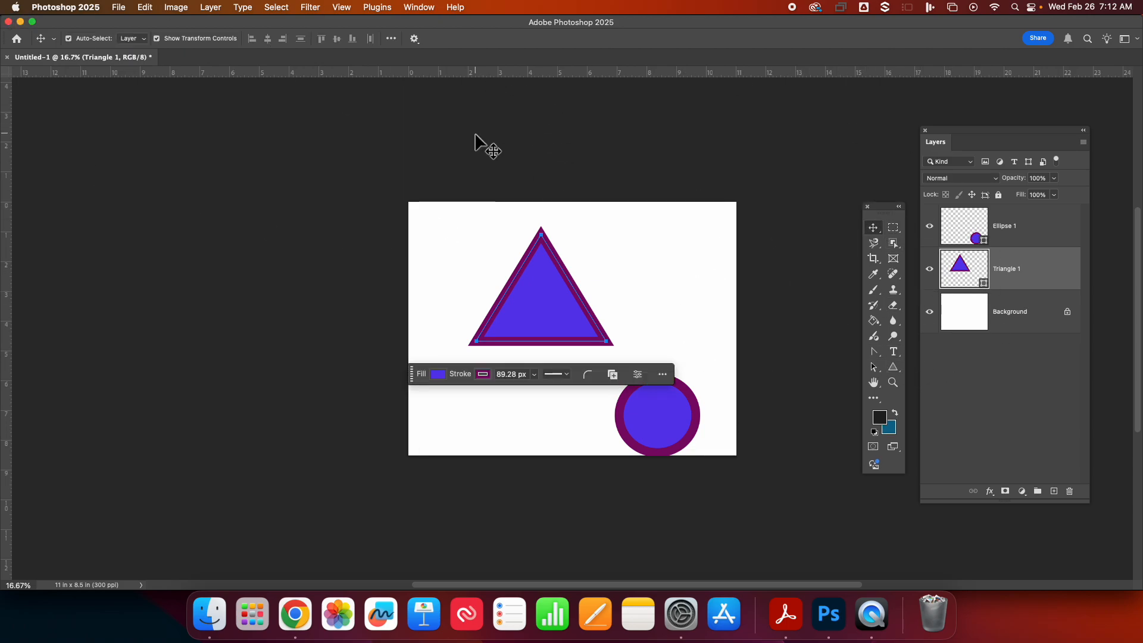
left_click(1005, 268)
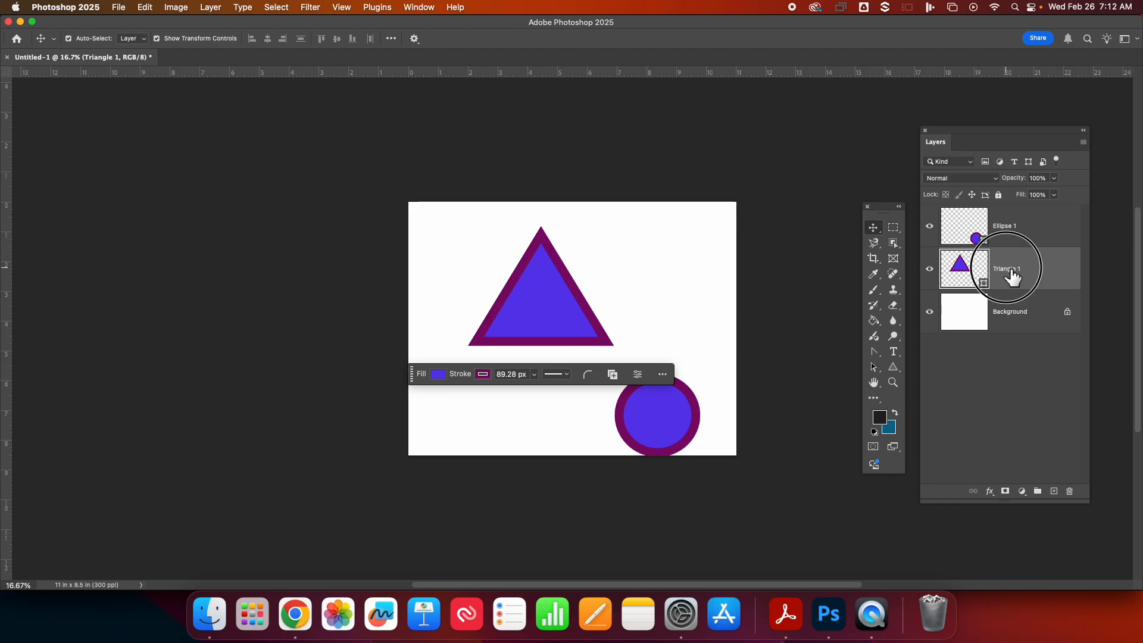
left_click(967, 240)
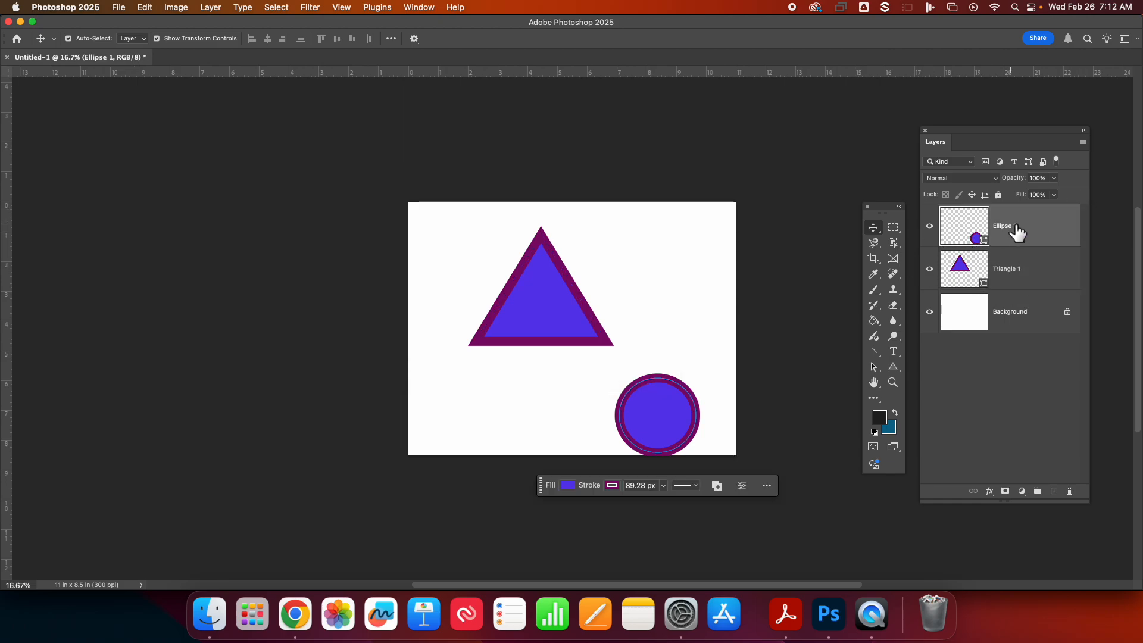
left_click(895, 370)
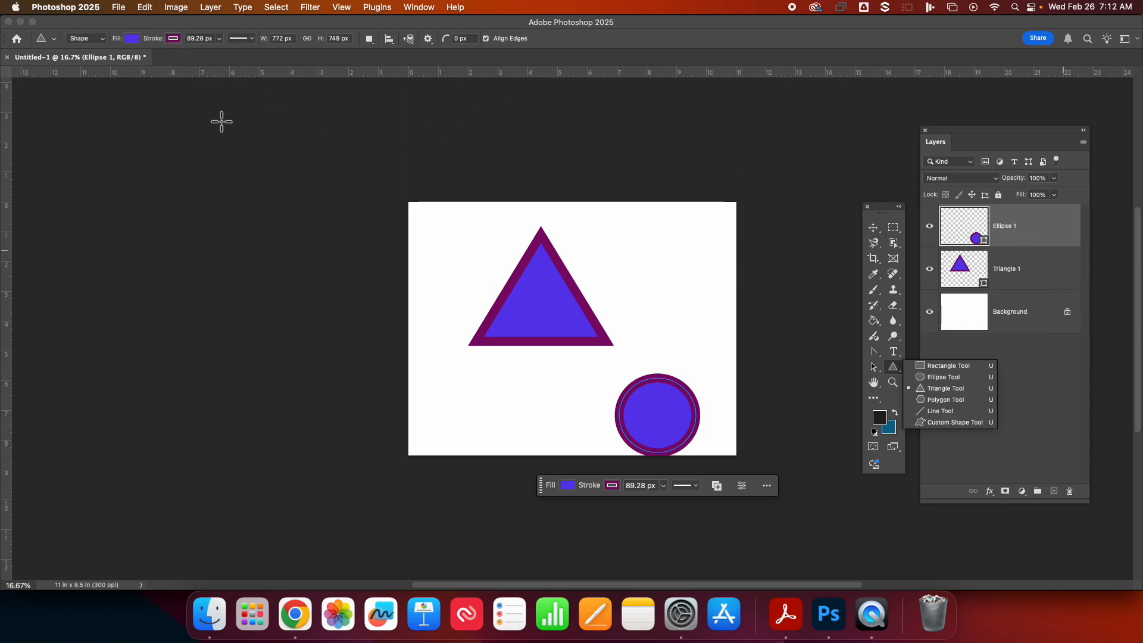
left_click(968, 229)
left_click(874, 228)
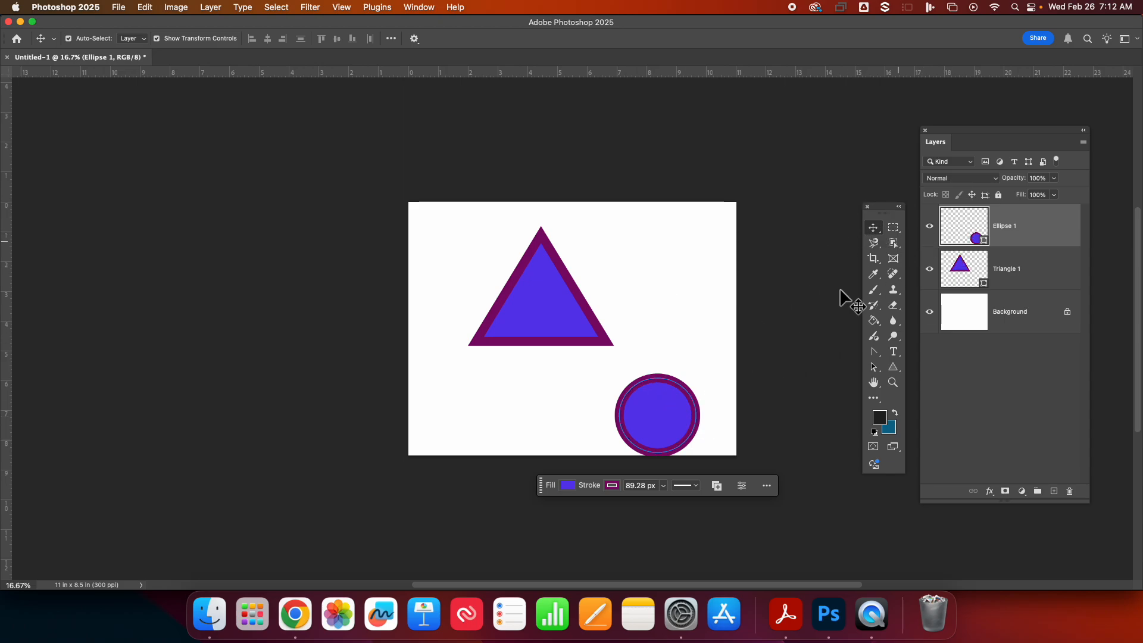
Set the ellipse's fill to bright yellow-green and its stroke to very dark maroon from the recently used colors
left_click(895, 369)
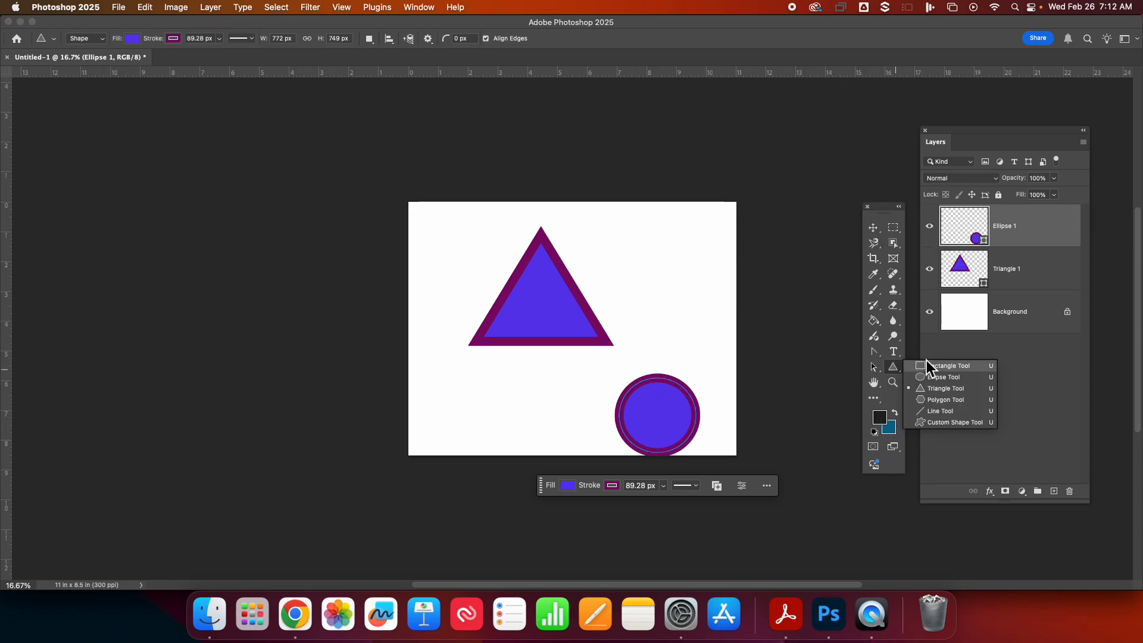
left_click(134, 38)
left_click(186, 103)
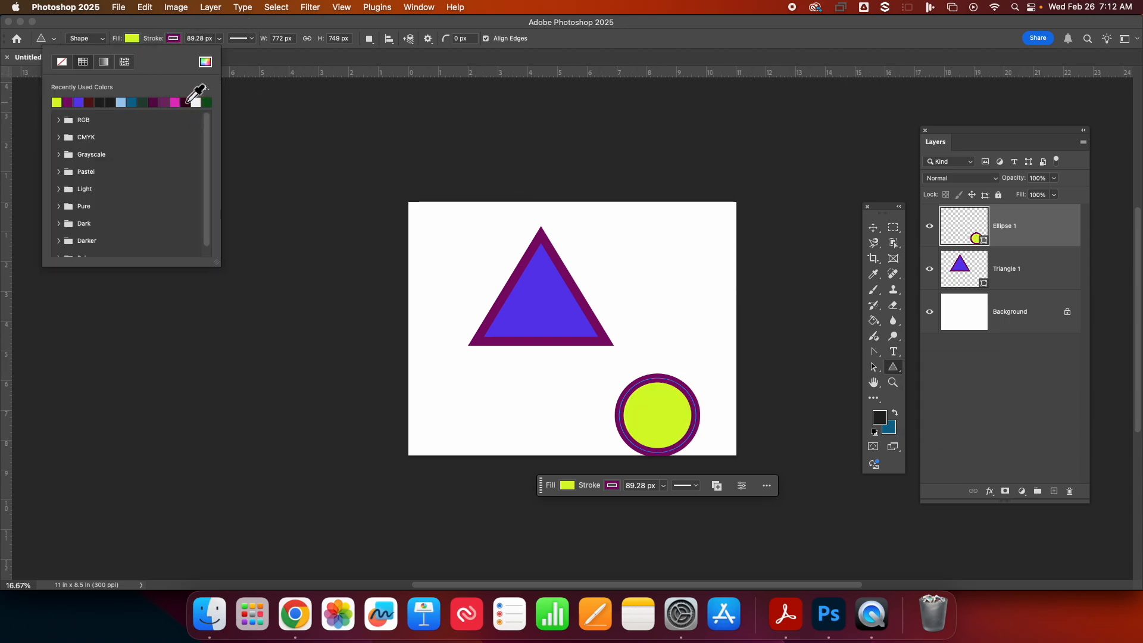
left_click(177, 41)
left_click(174, 39)
left_click(174, 39)
left_click(227, 103)
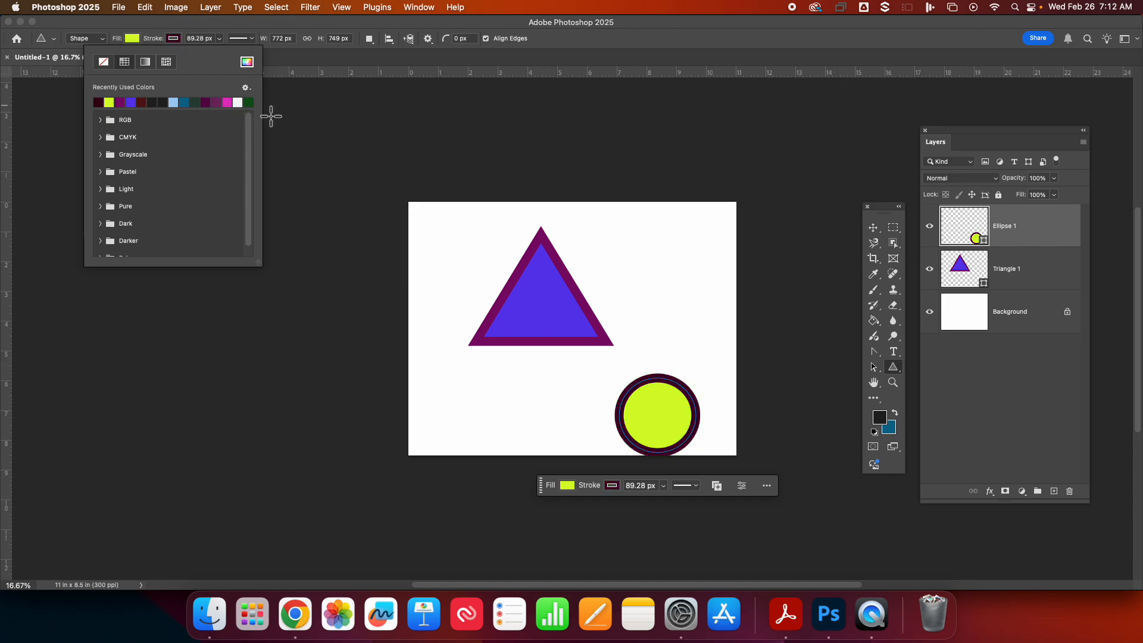
Move the ellipse up beside the triangle and reduce its stroke width to 10.14 px
left_click(874, 227)
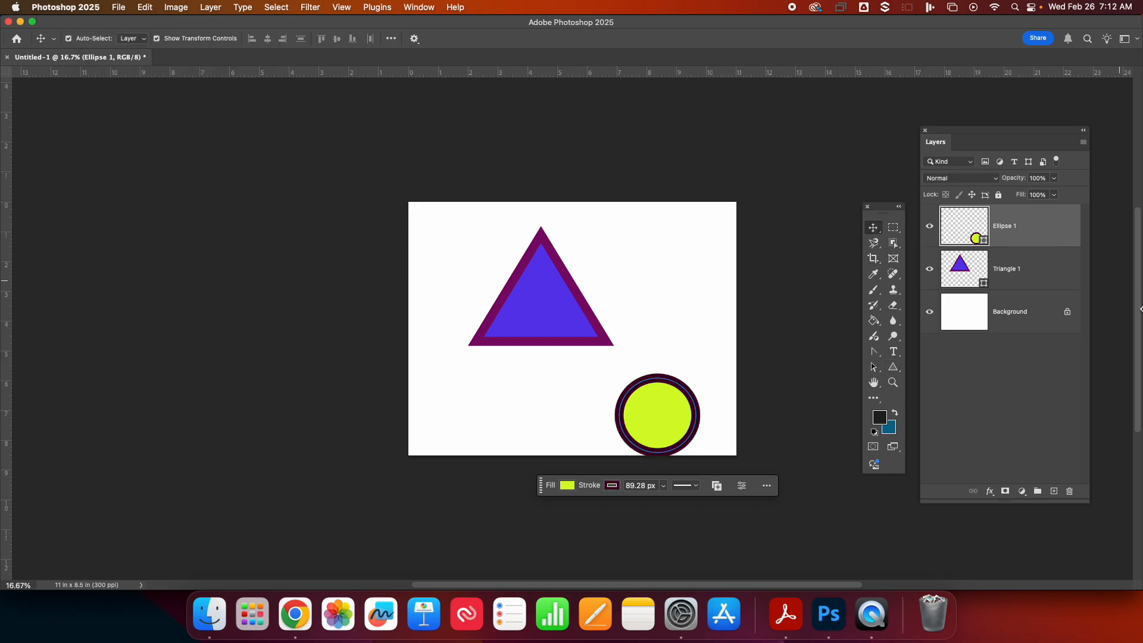
left_click_drag(683, 438, 694, 300)
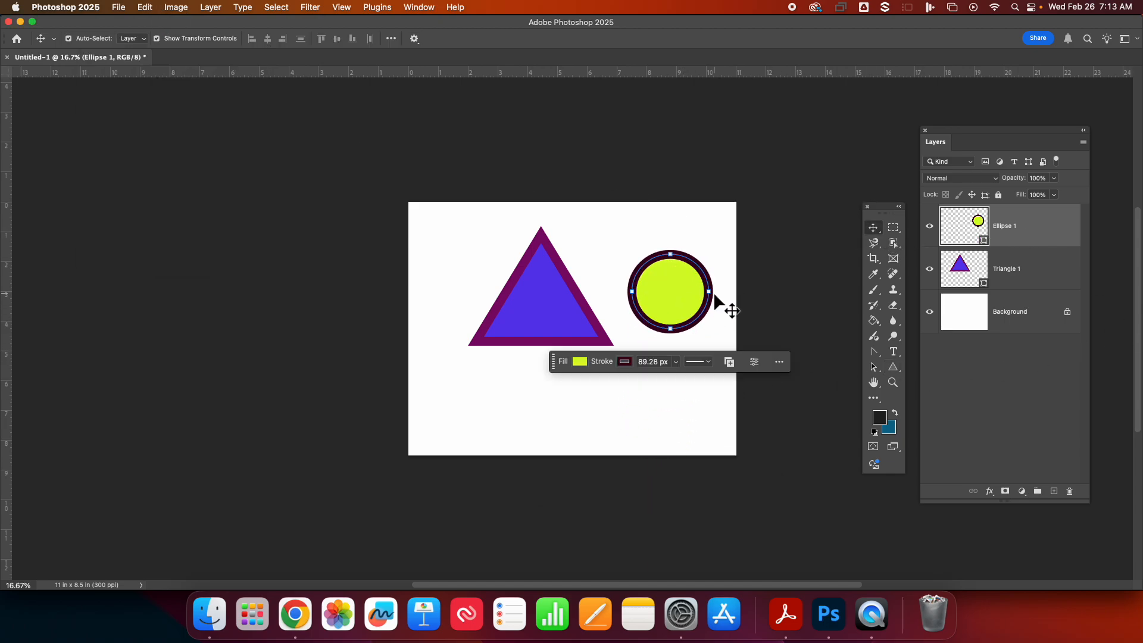
left_click(676, 363)
left_click_drag(681, 375, 660, 381)
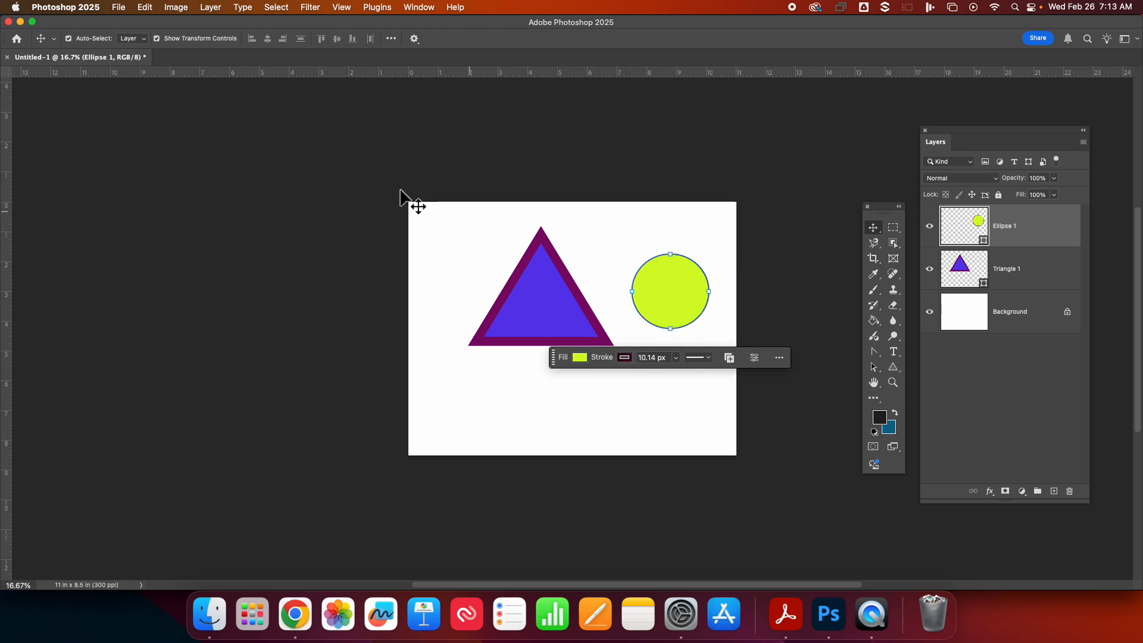
Find where display of the Contextual Task Bar is switched on or off
left_click(419, 7)
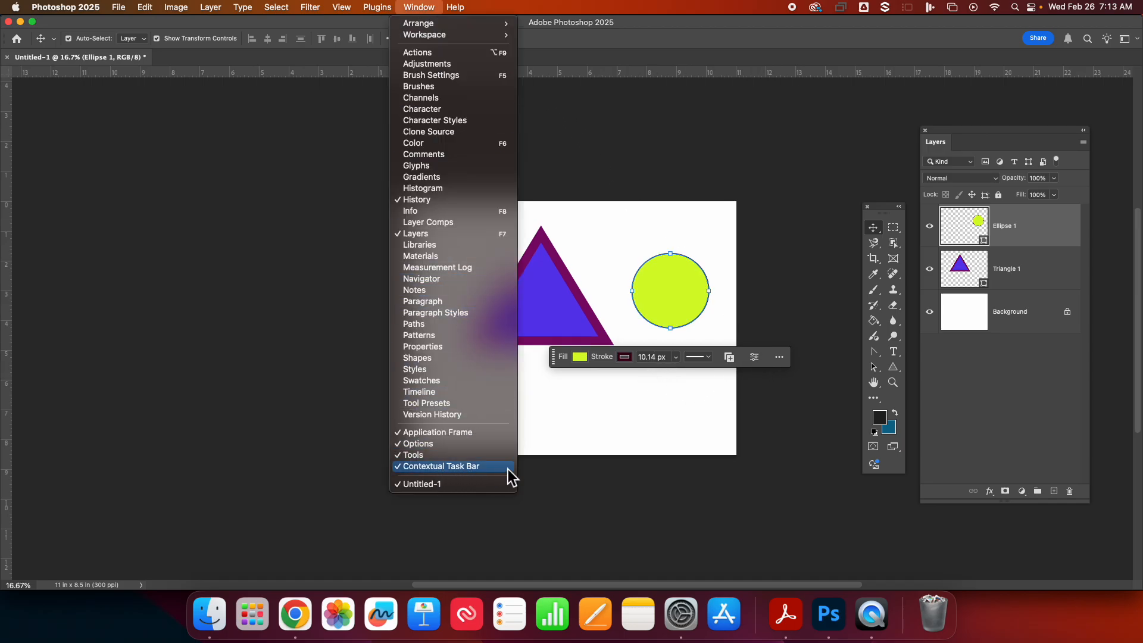
left_click(740, 377)
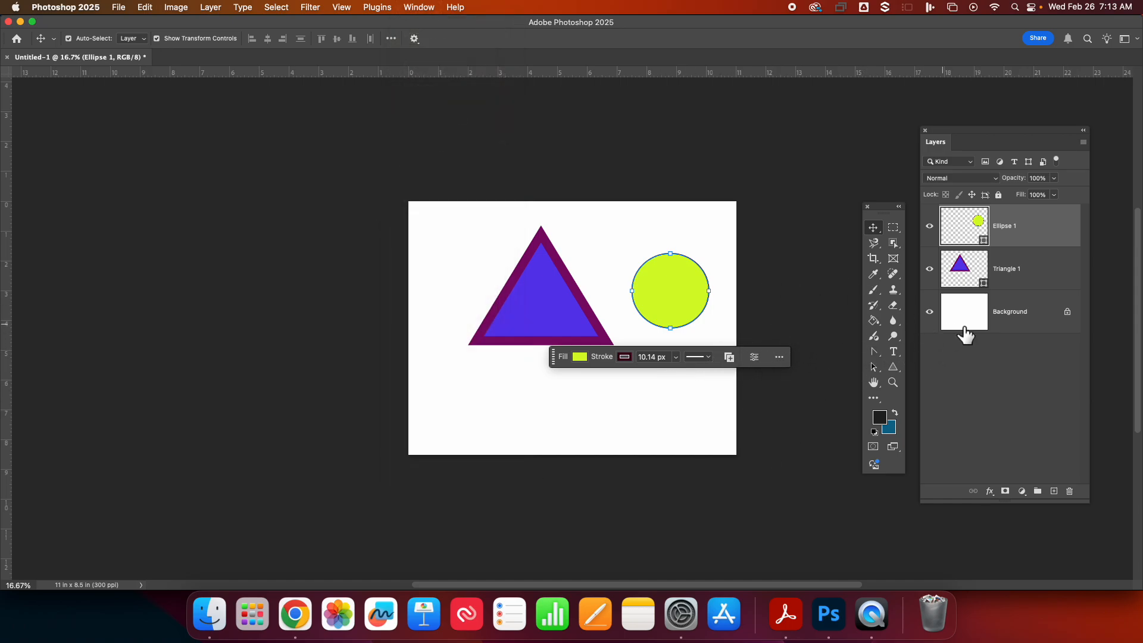
Choose the Custom Shape tool and delete the Ellipse 1 and Triangle 1 layers together
left_click(899, 371)
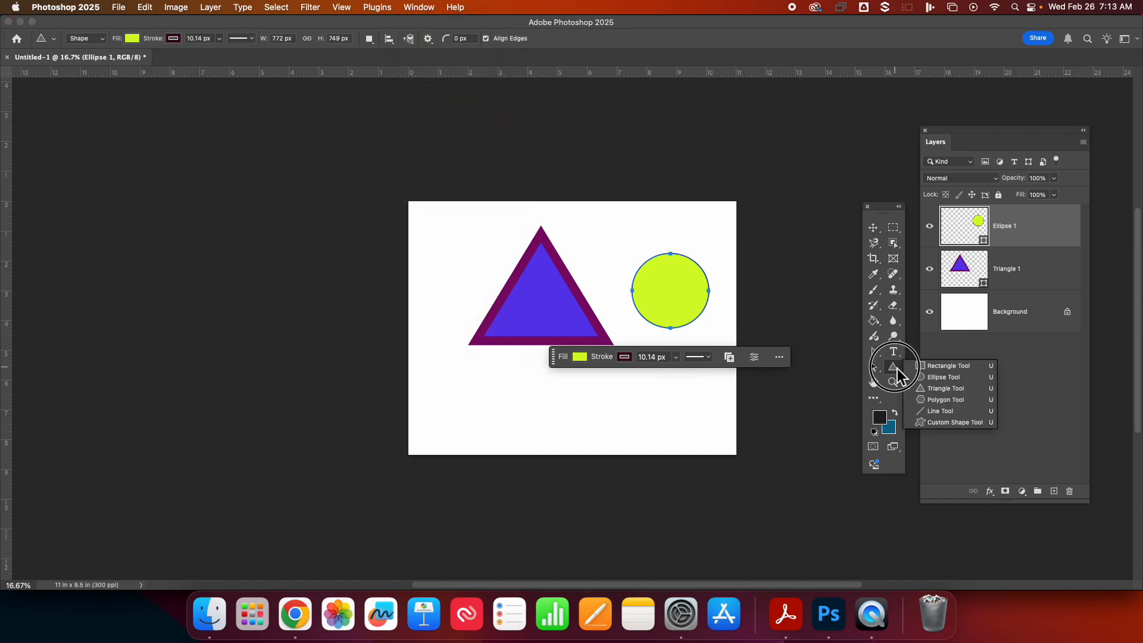
left_click(940, 423)
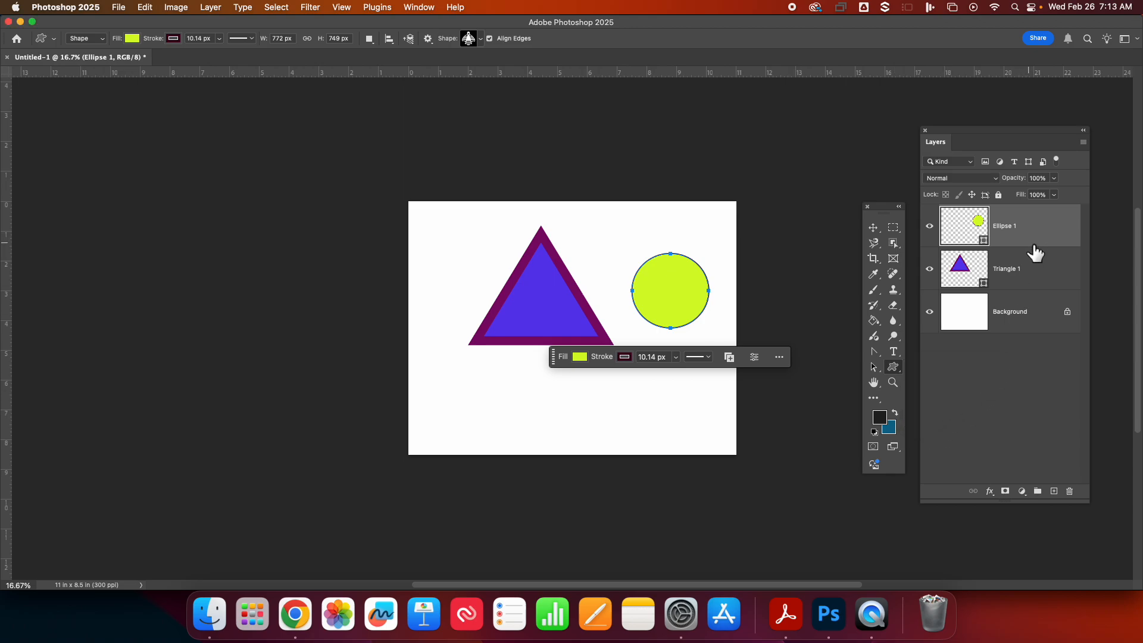
left_click(1032, 268, "shift")
key("Delete")
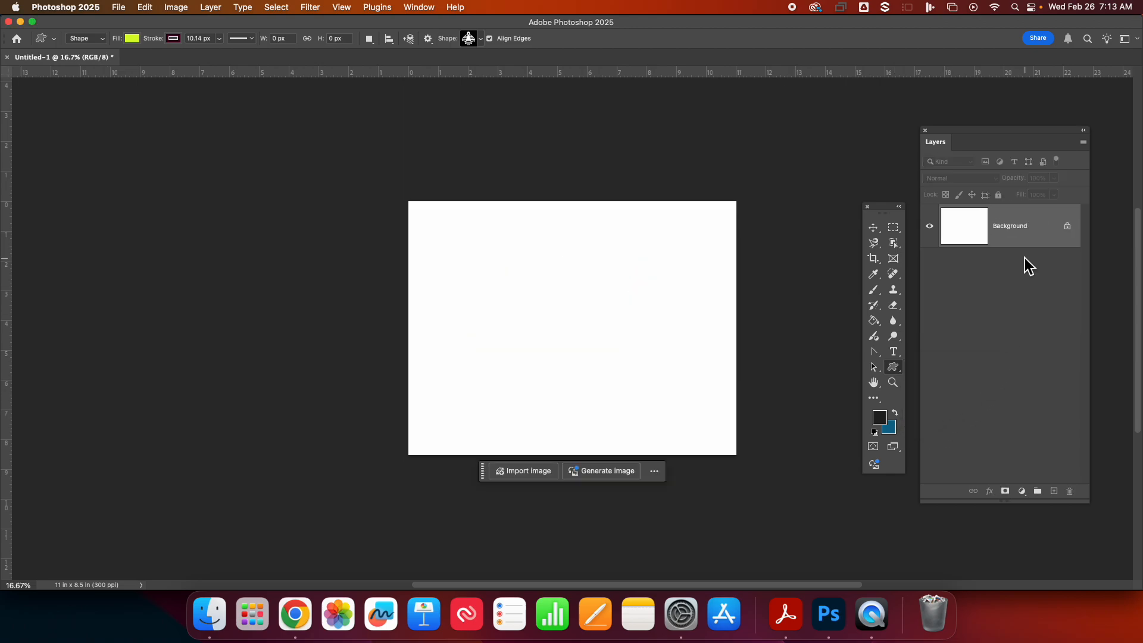
right_click(894, 368)
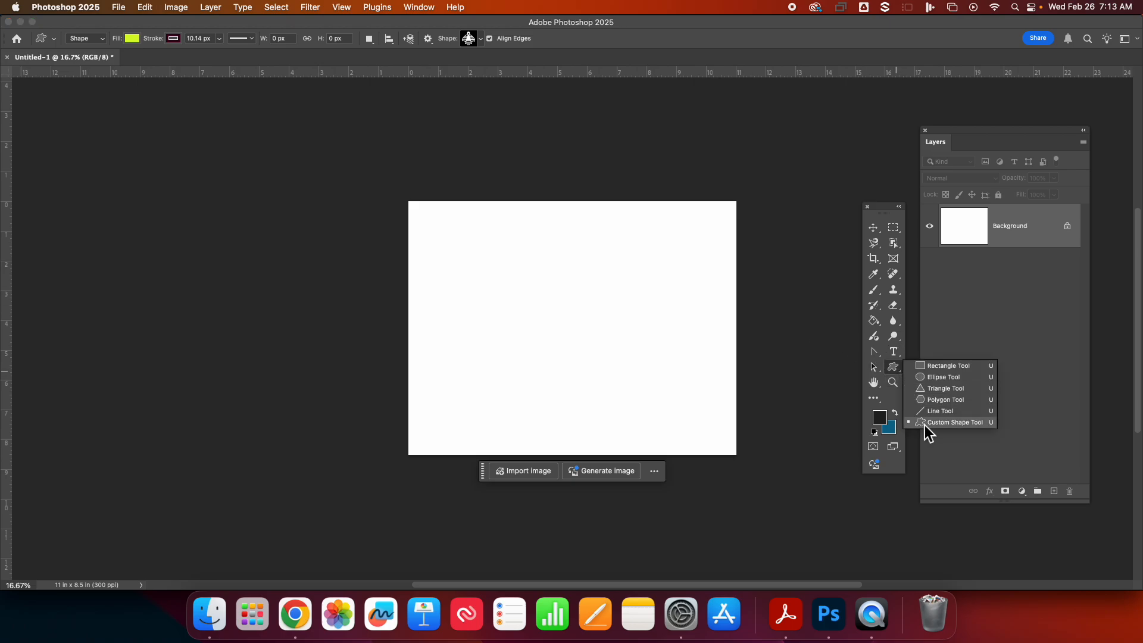
left_click(925, 424)
left_click(483, 41)
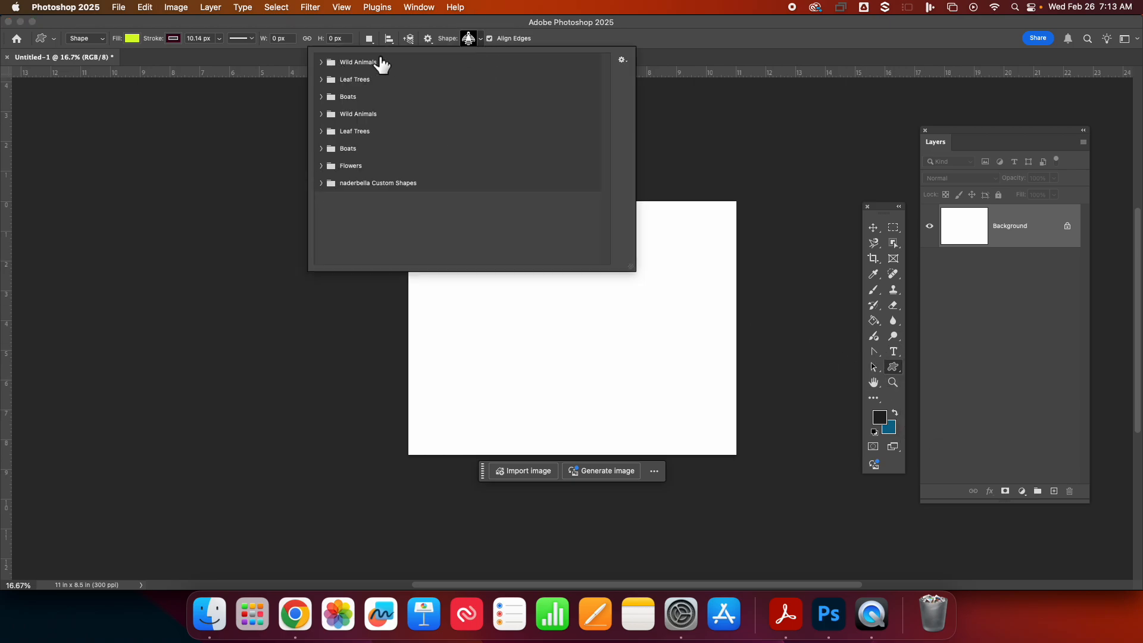
left_click(748, 275)
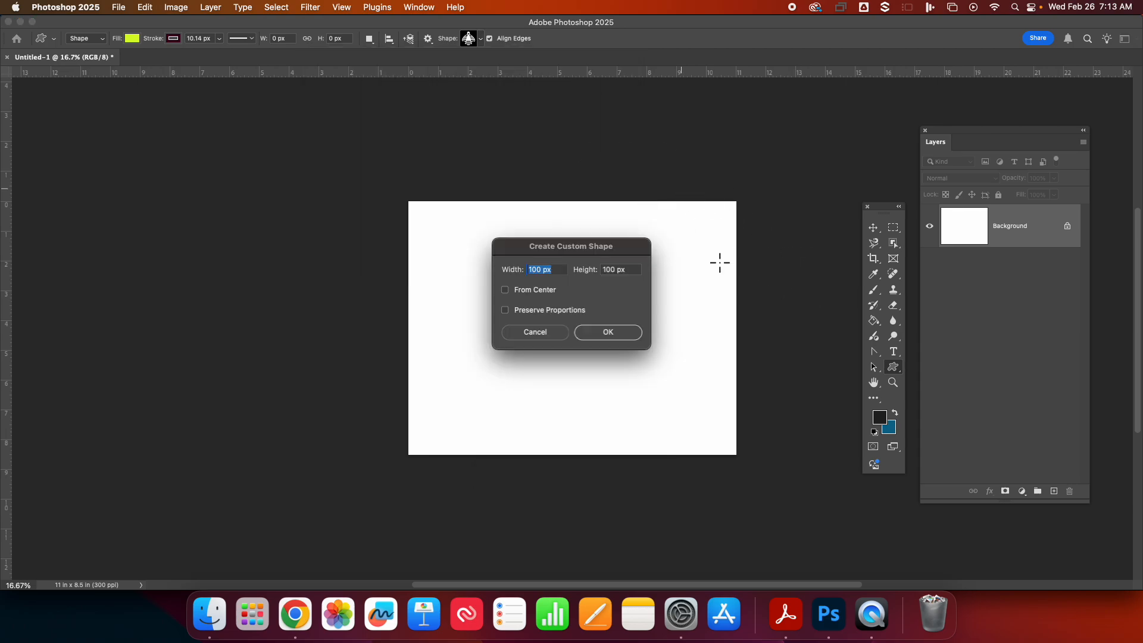
left_click(534, 332)
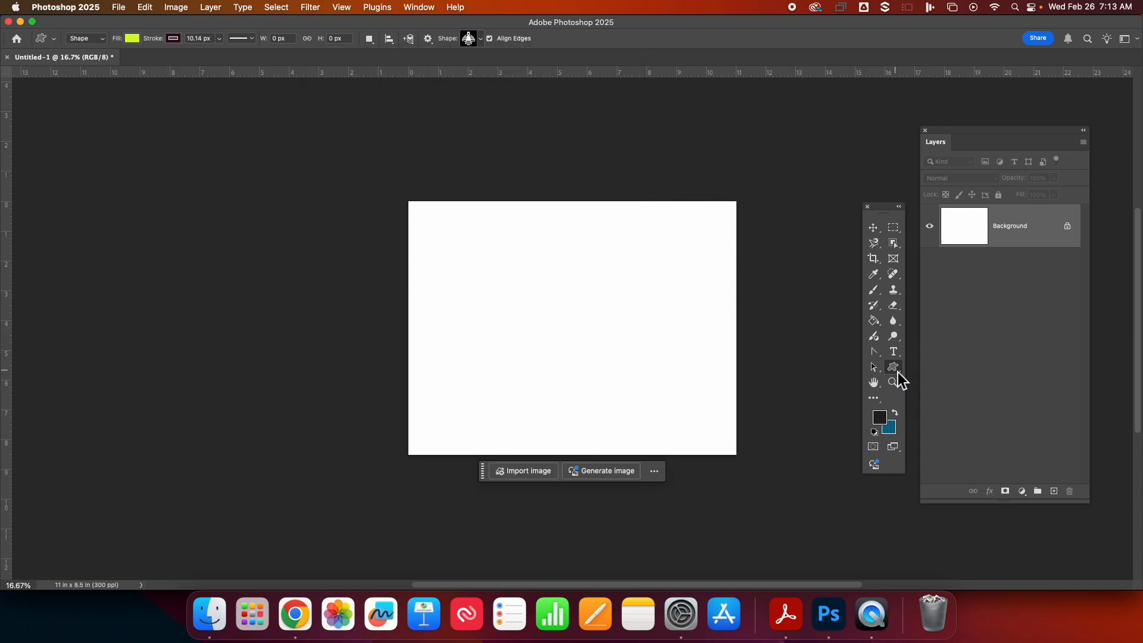
Draw a custom shape flower from the Flowers group, about 1637 by 1066 px, in the lower middle of the canvas
right_click(896, 370)
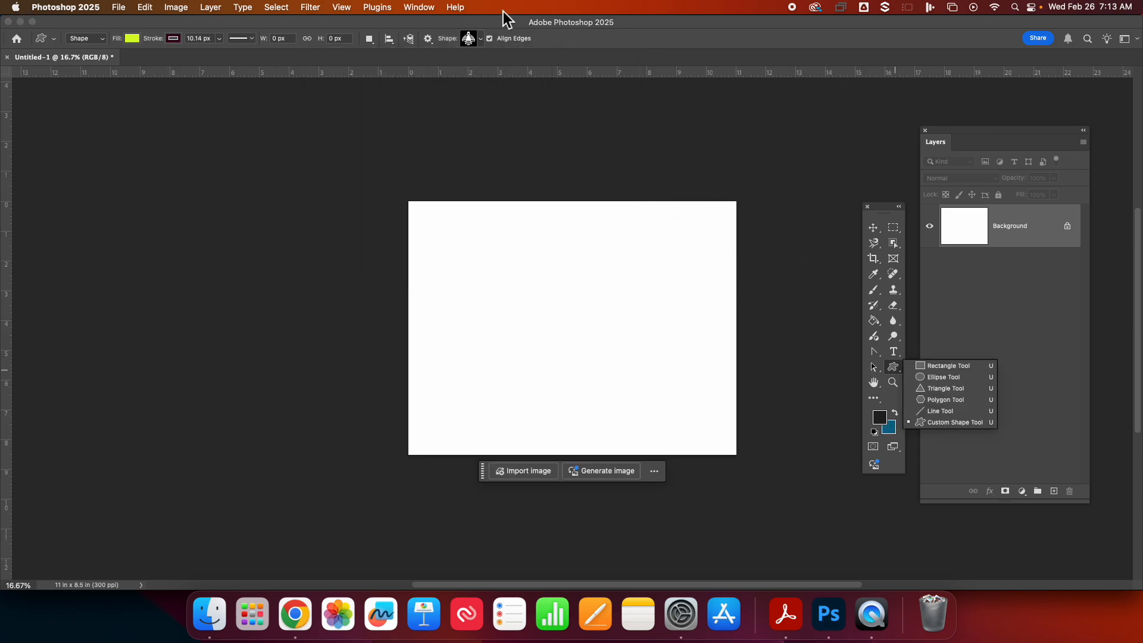
left_click(478, 41)
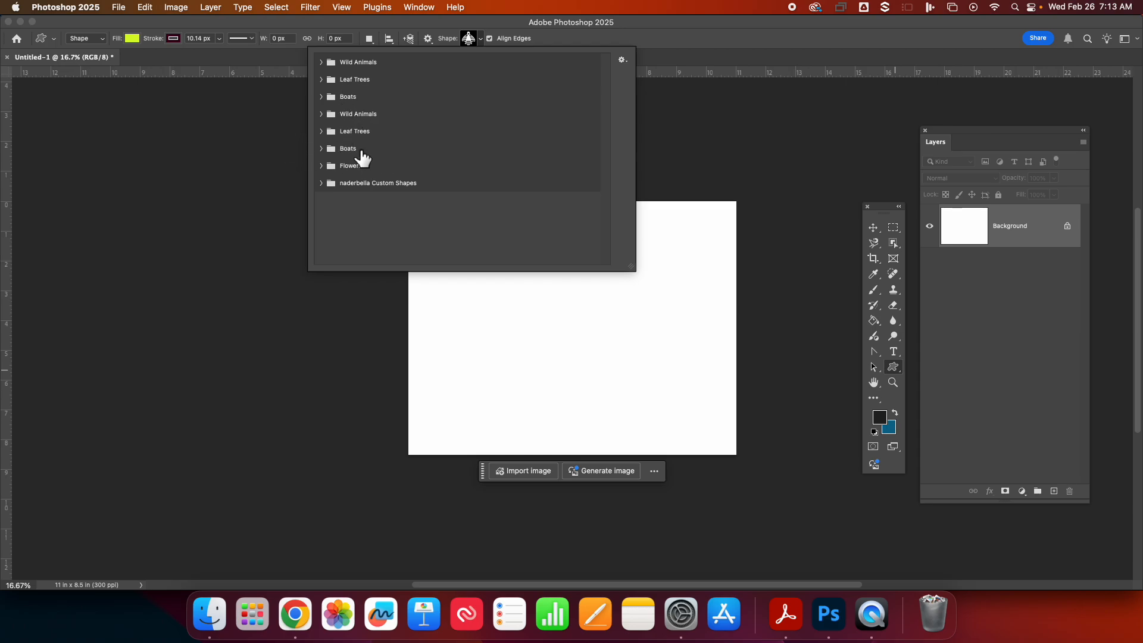
left_click(331, 169)
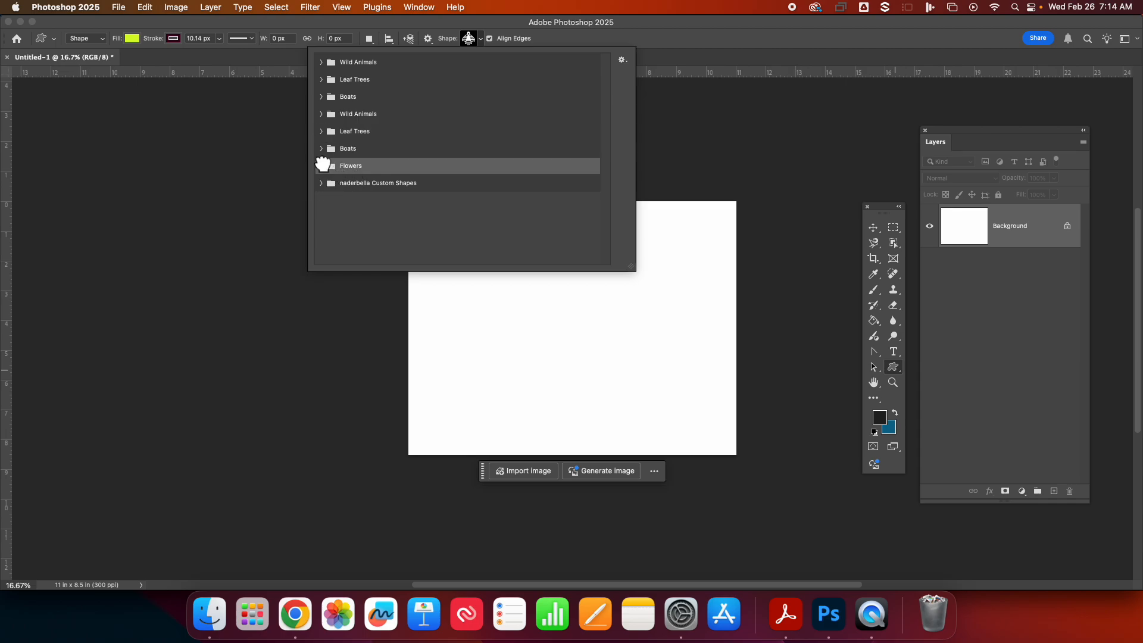
left_click(322, 165)
left_click(470, 184)
left_click_drag(503, 288, 667, 396)
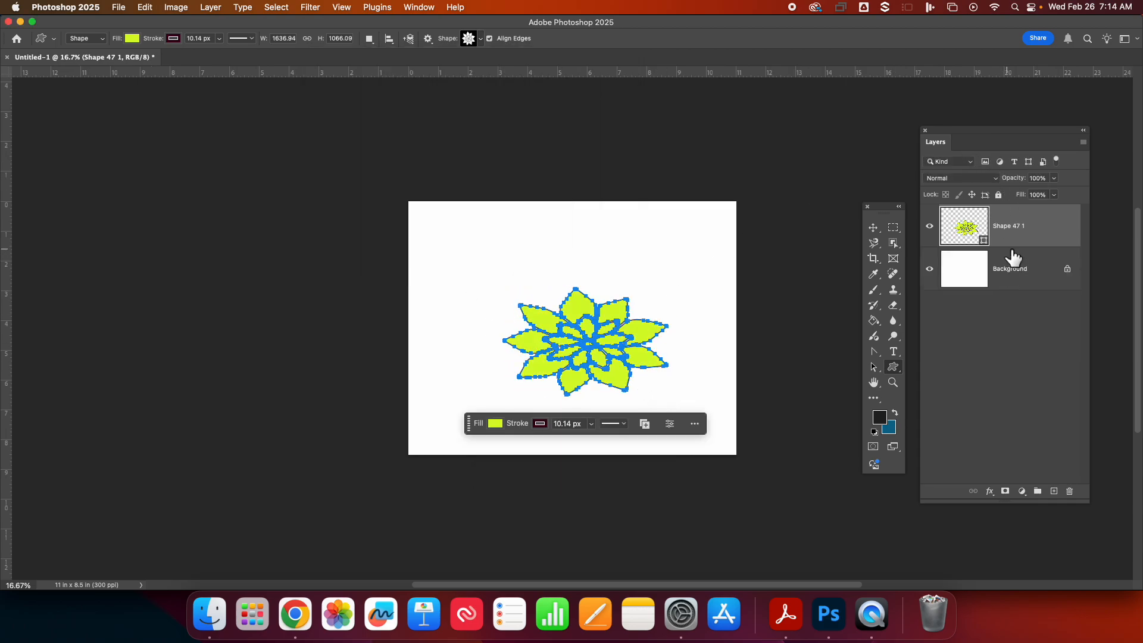
Select the Background layer so the flower's path is no longer active
left_click(1036, 276)
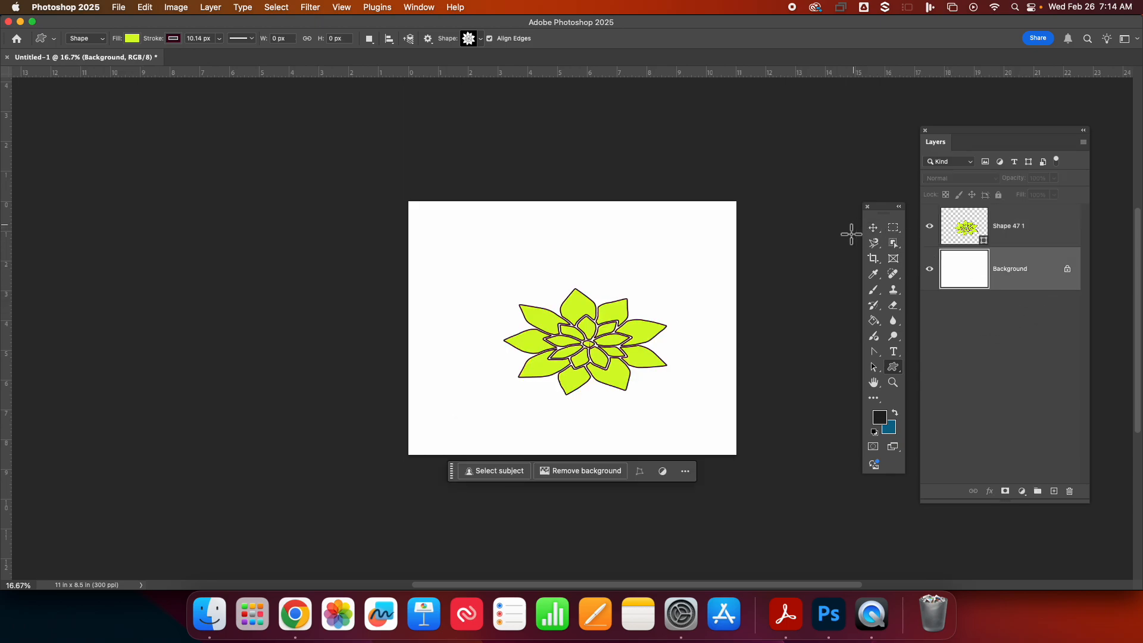
left_click(586, 350)
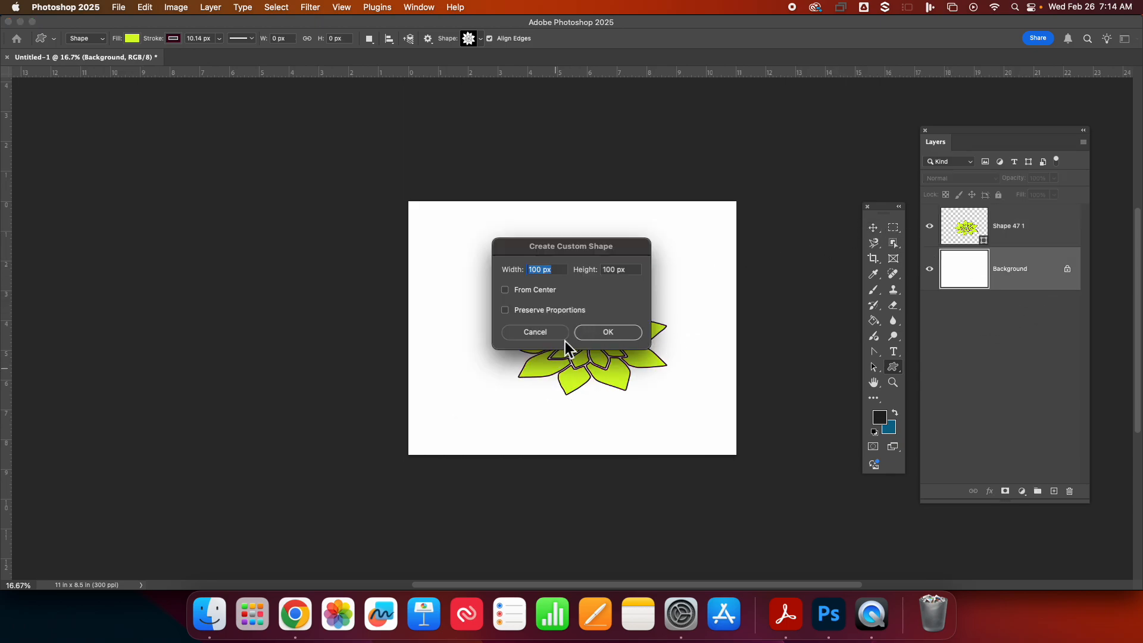
key("Escape")
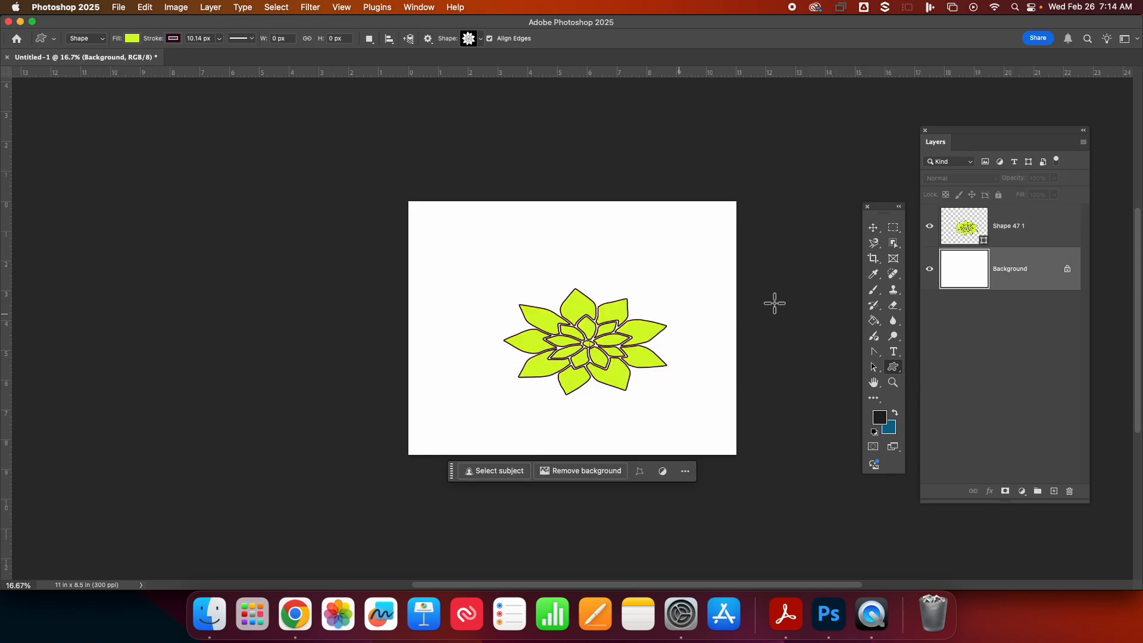
Display the Shapes panel as its own floating panel, separate from Comments, and close the History panel
left_click(418, 8)
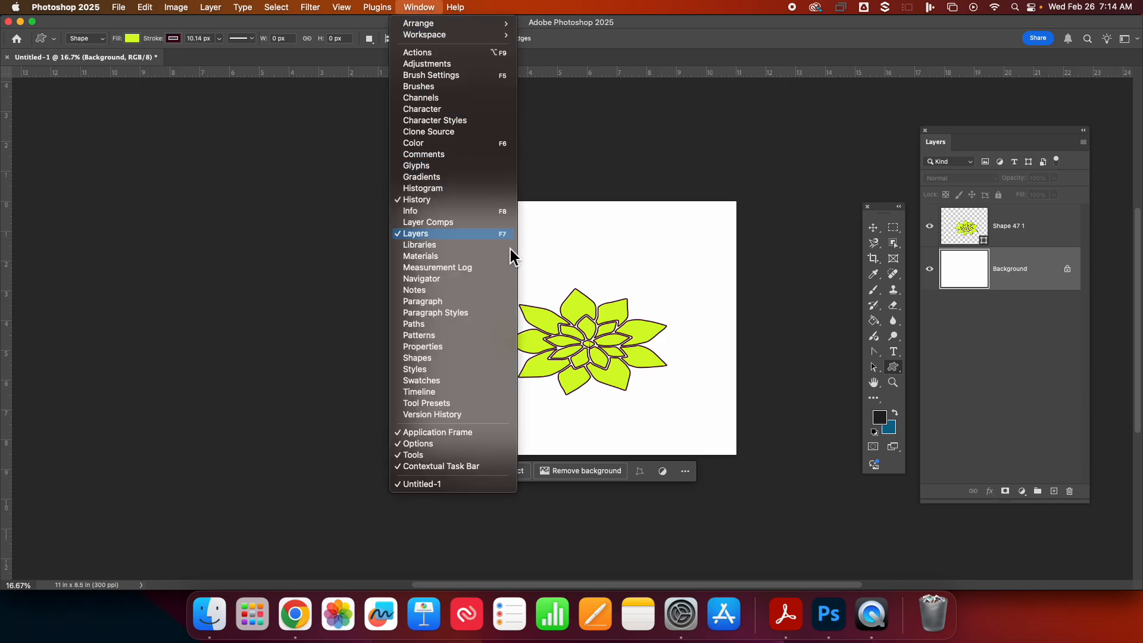
left_click(433, 358)
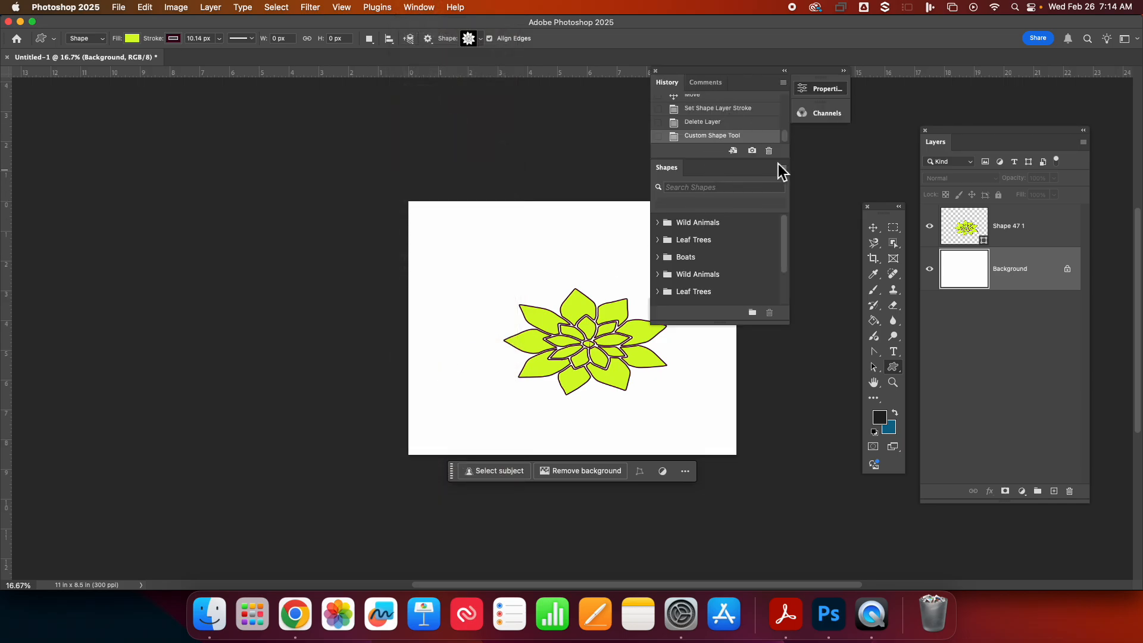
left_click(784, 85)
left_click(837, 198)
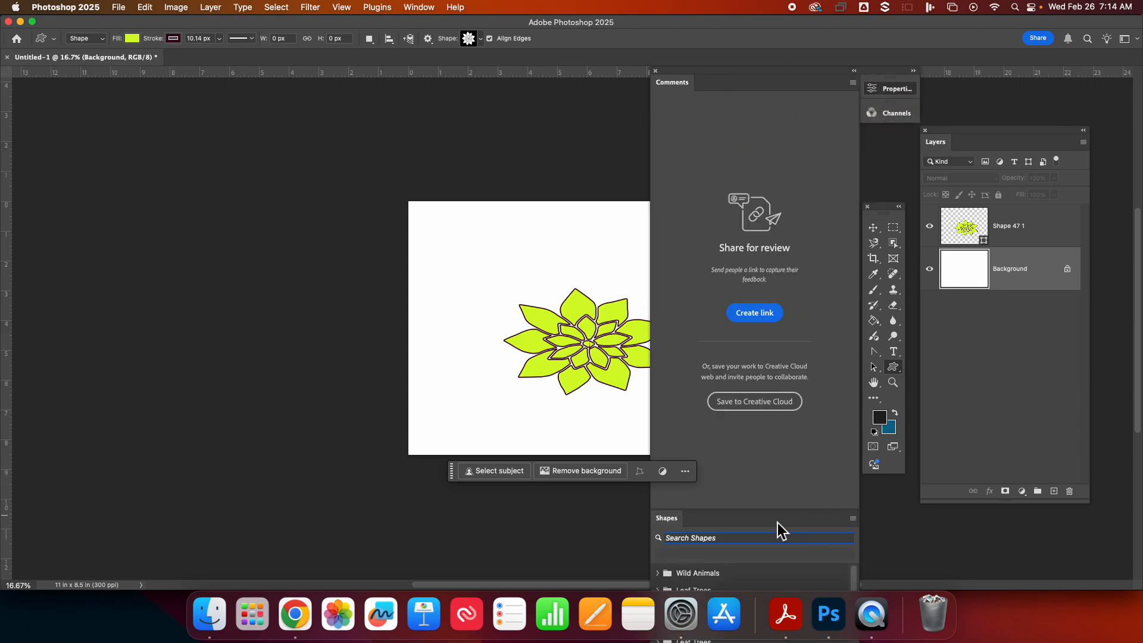
left_click_drag(655, 519, 663, 133)
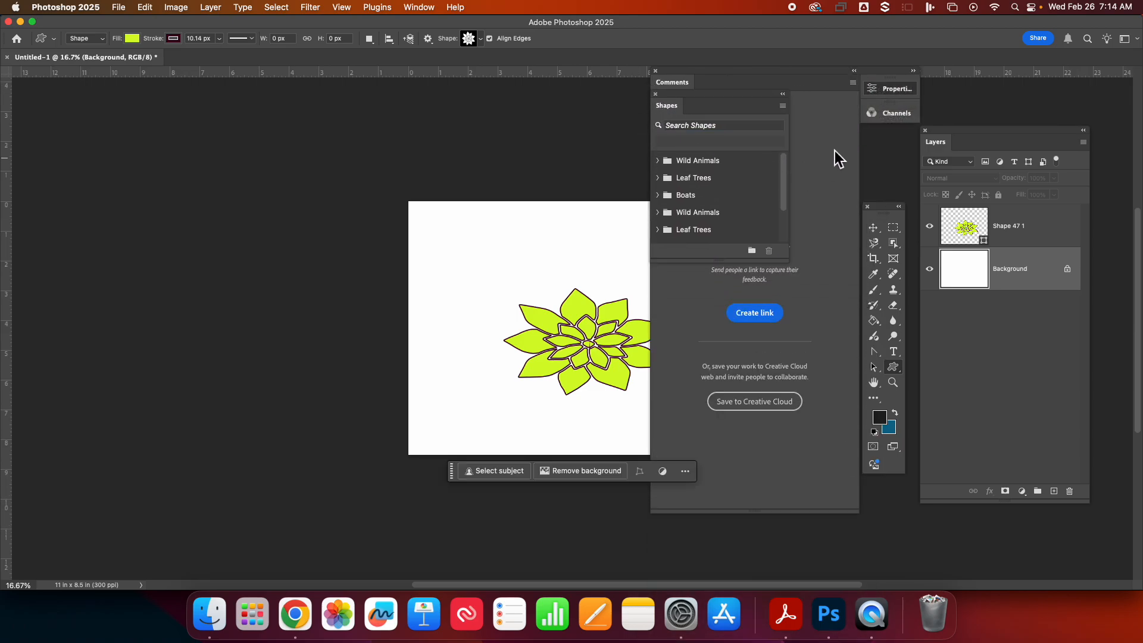
Add the Legacy Shapes and More collection to the Shapes panel
left_click(481, 40)
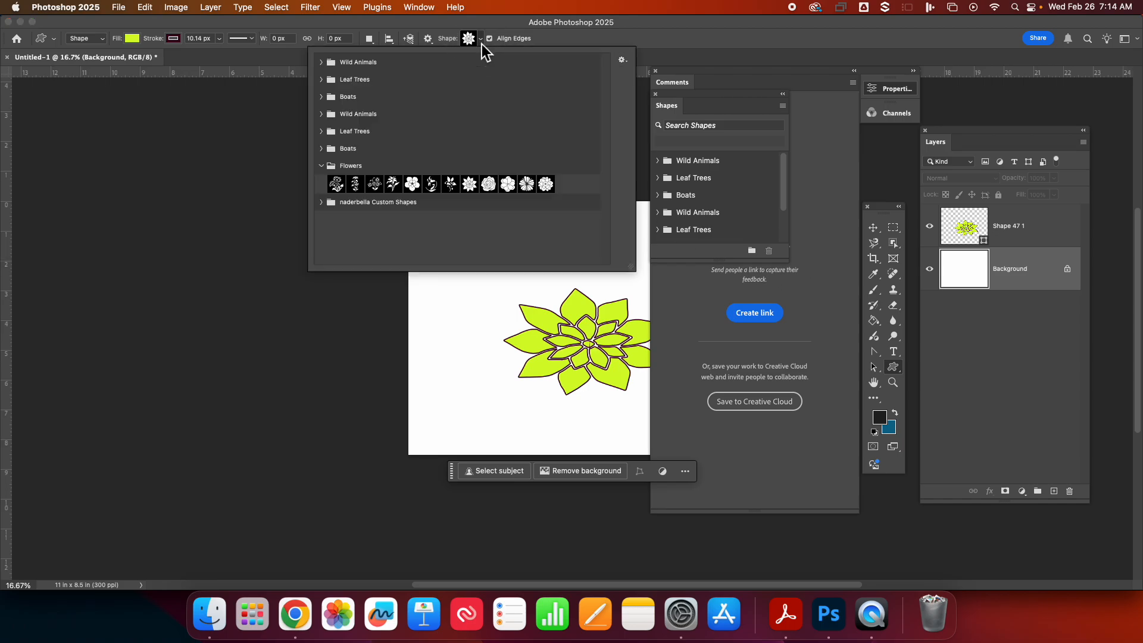
left_click(481, 44)
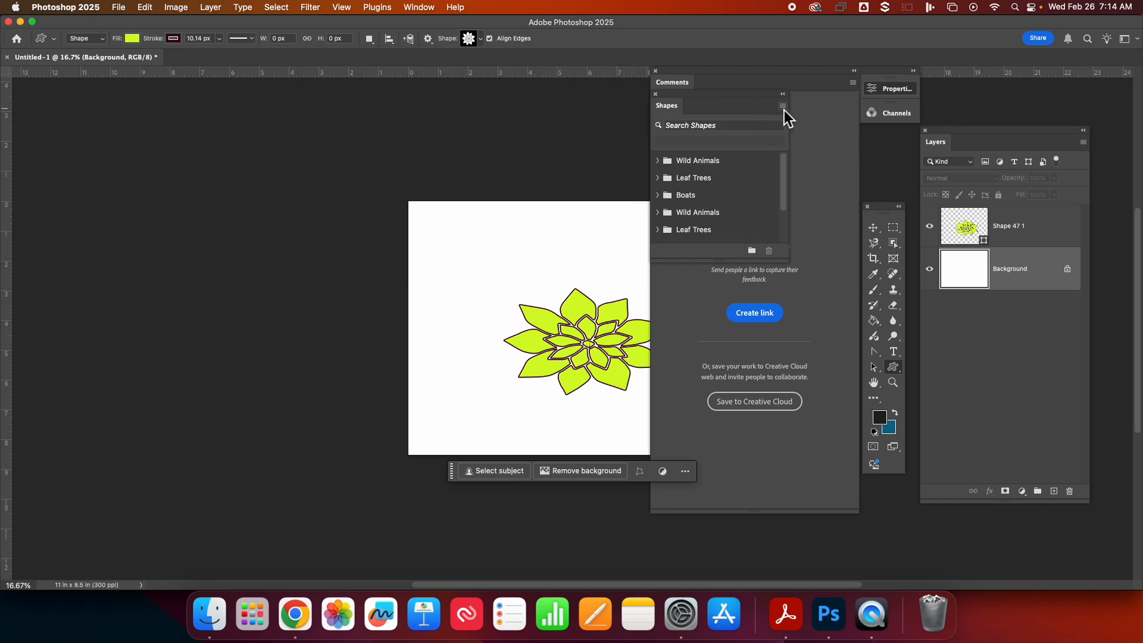
left_click(784, 107)
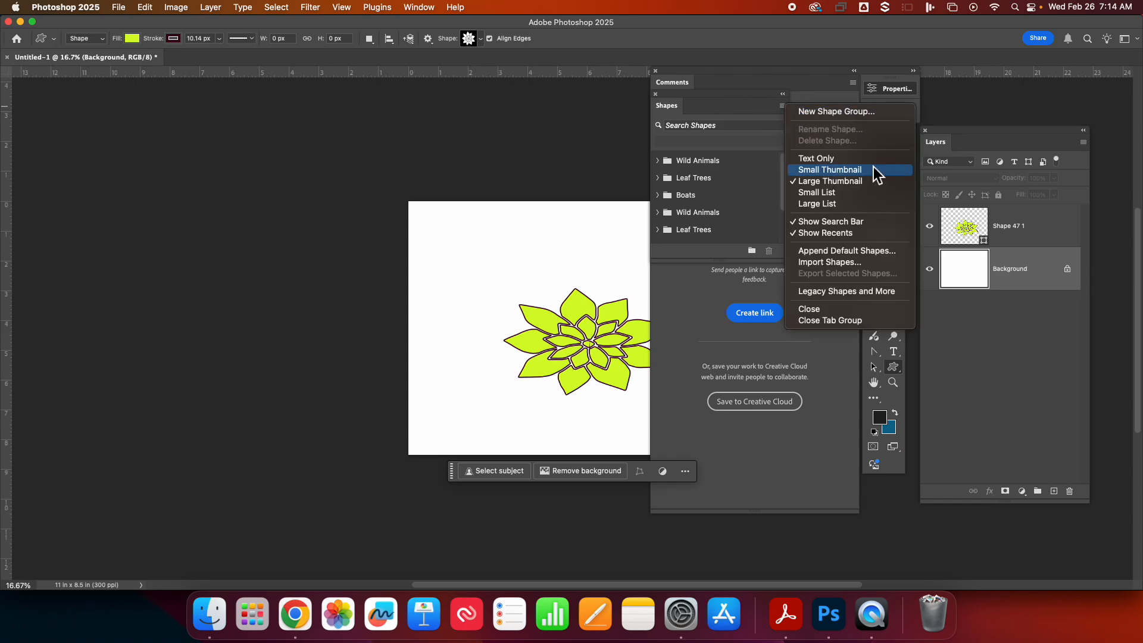
left_click(843, 293)
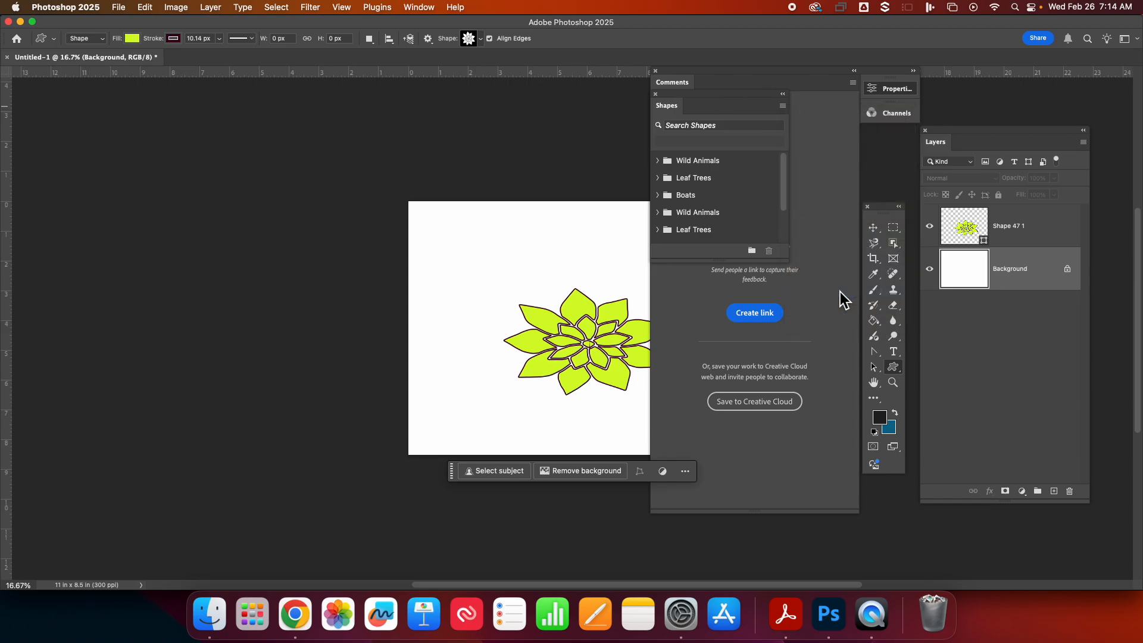
Expand the Legacy Shapes and More collection and its 2019 Shapes group
left_click(783, 238)
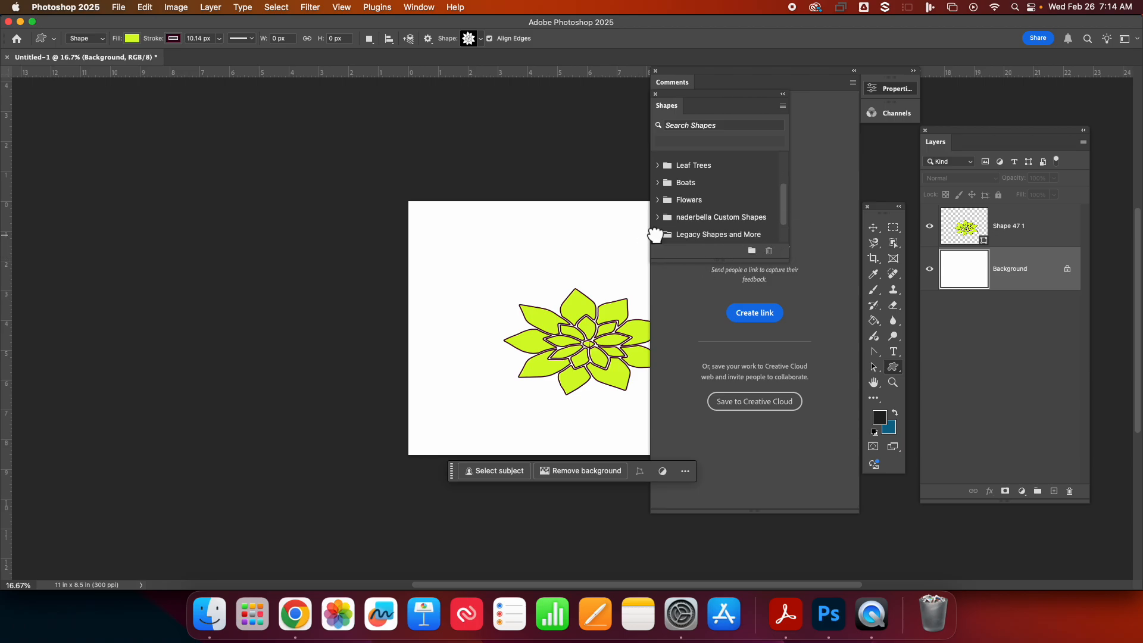
scroll(785, 237, "down", 2)
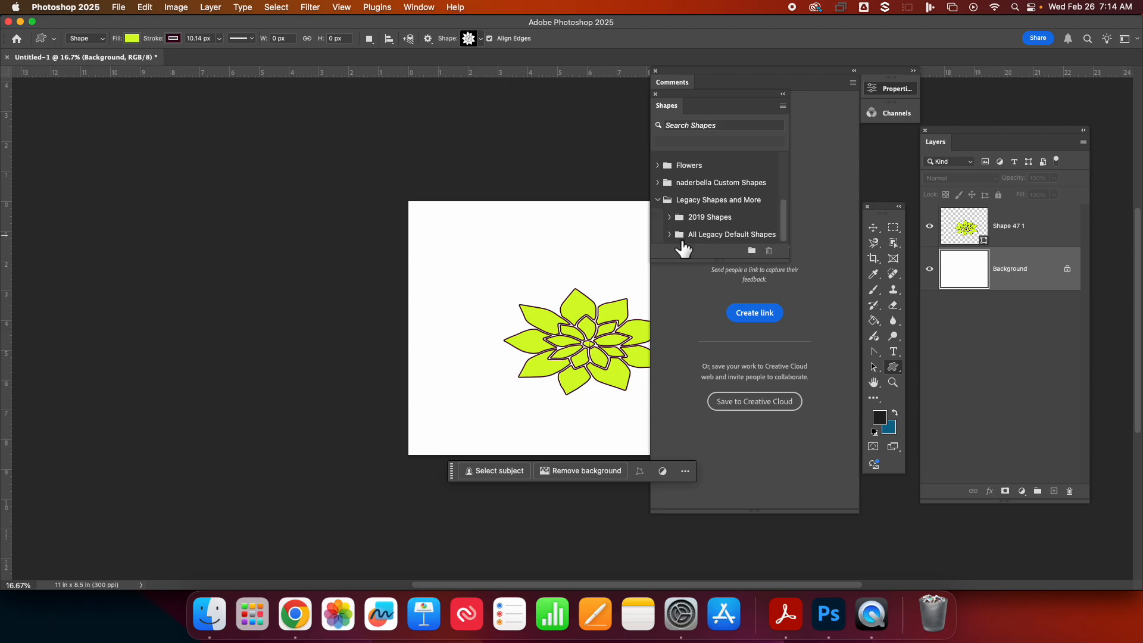
left_click(670, 218)
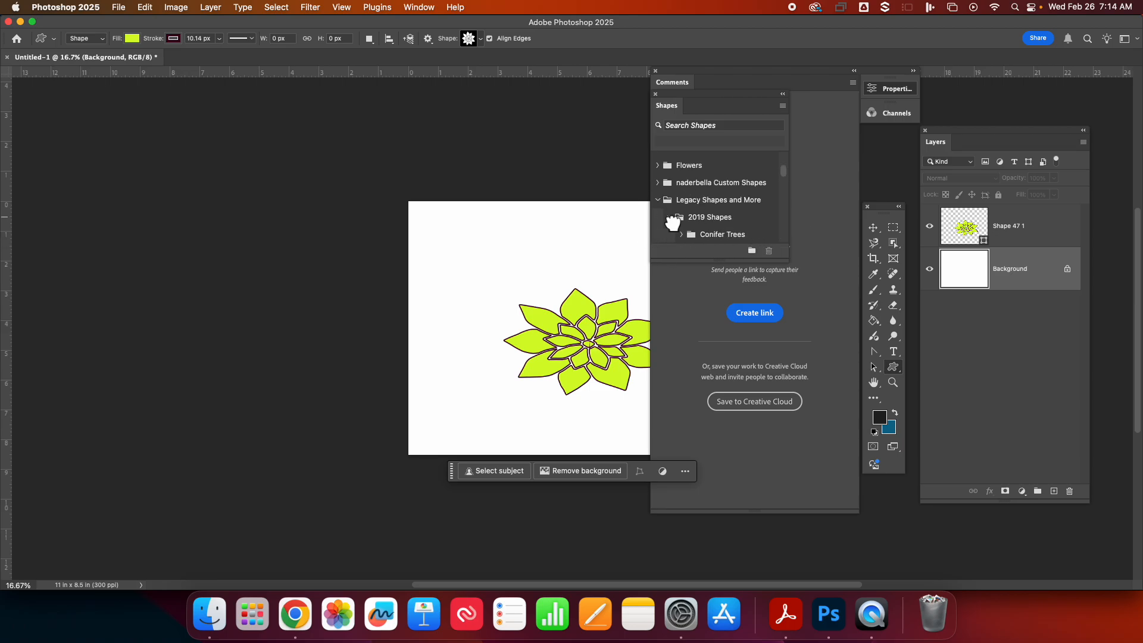
scroll(782, 228, "down", 5)
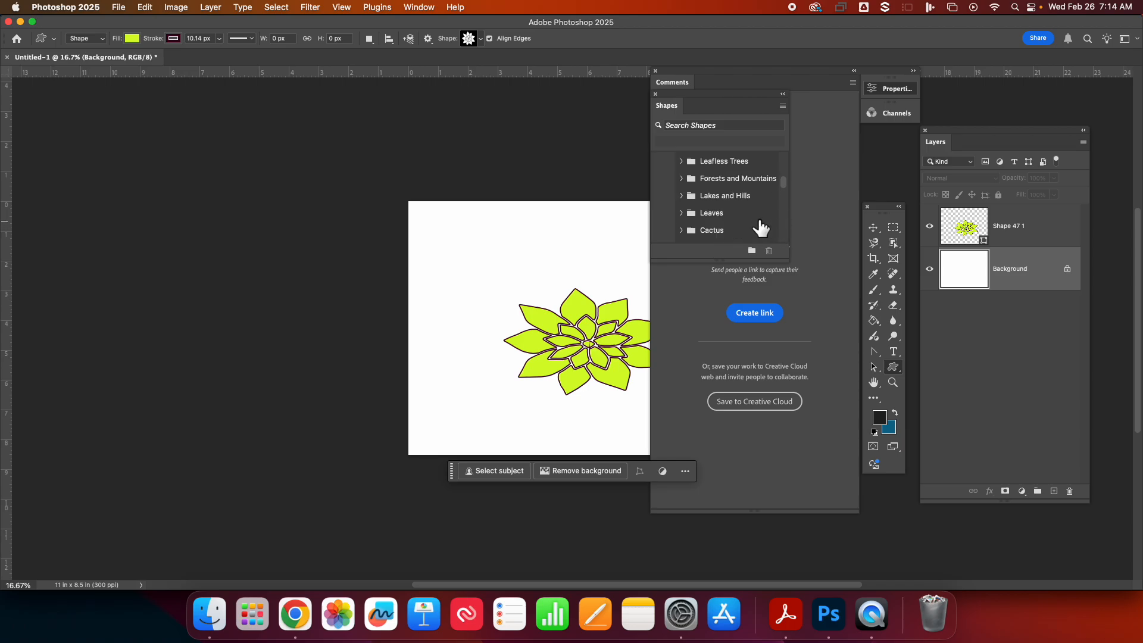
Examine the Lakes and Hills and the Forests and Mountains shapes, then look further down the 2019 Shapes groups
left_click(681, 196)
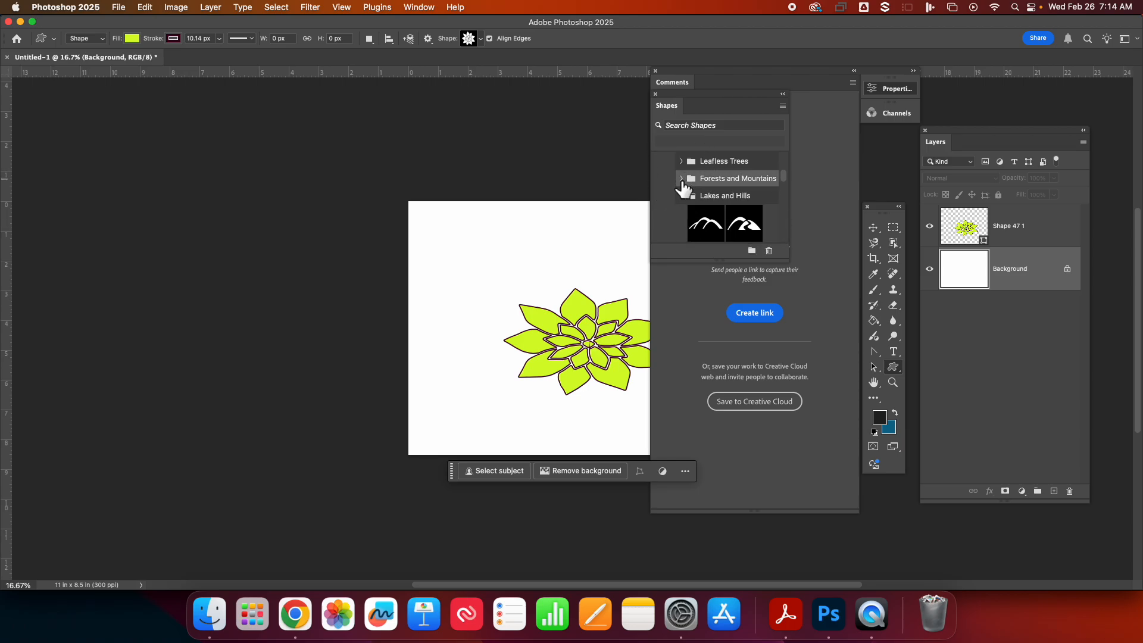
left_click_drag(783, 180, 785, 186)
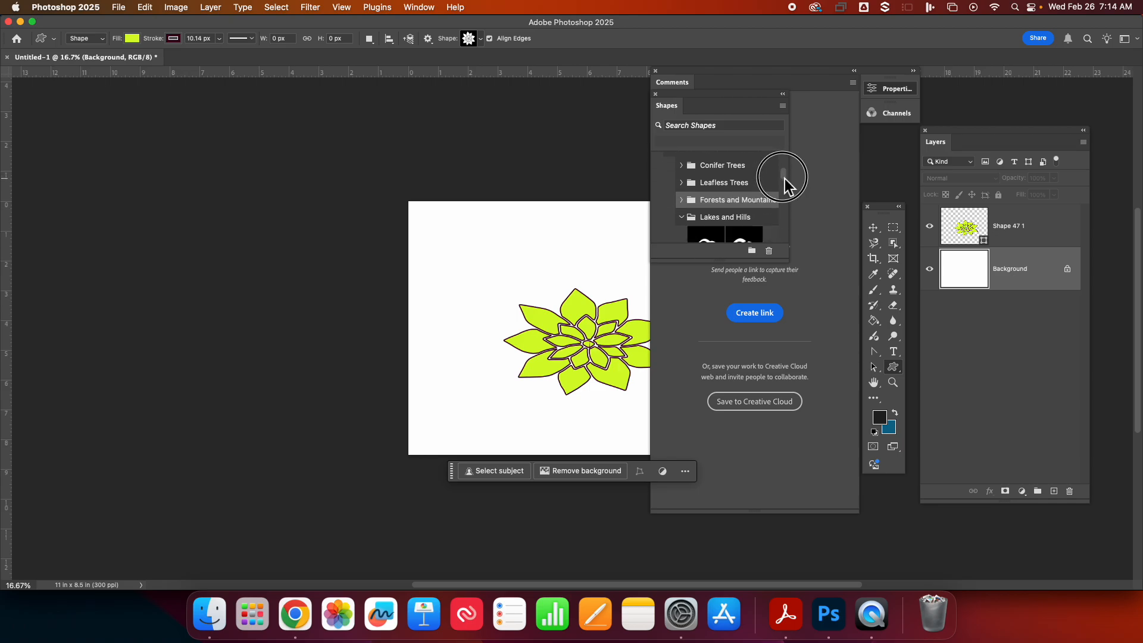
left_click(688, 201)
left_click(787, 218)
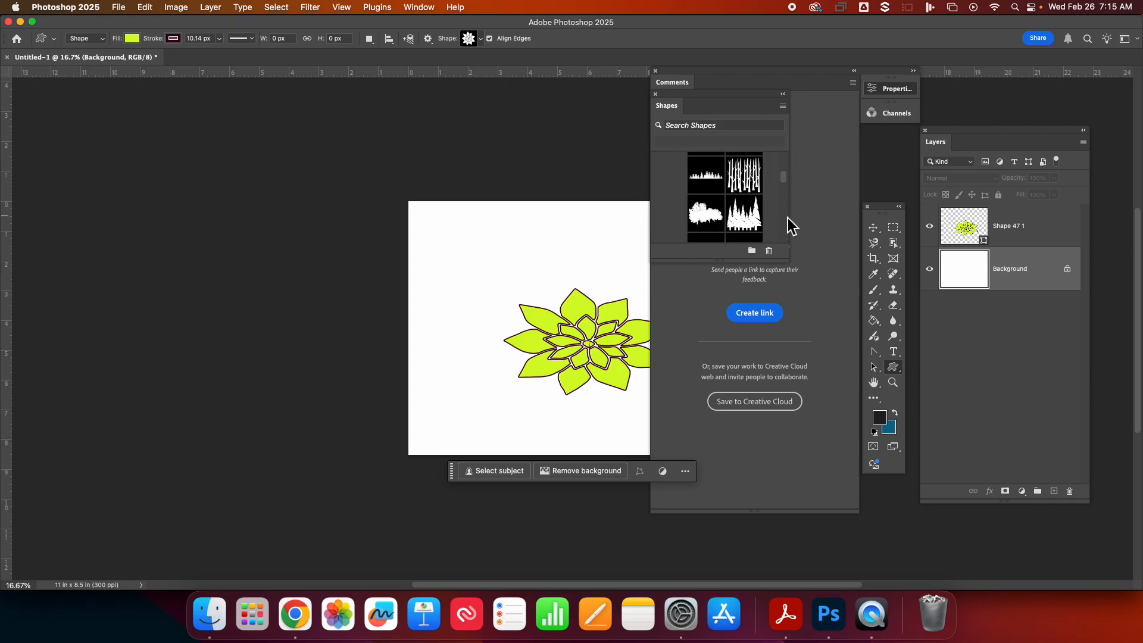
left_click(787, 221)
left_click(787, 224)
left_click(786, 224)
left_click(787, 224)
left_click(785, 225)
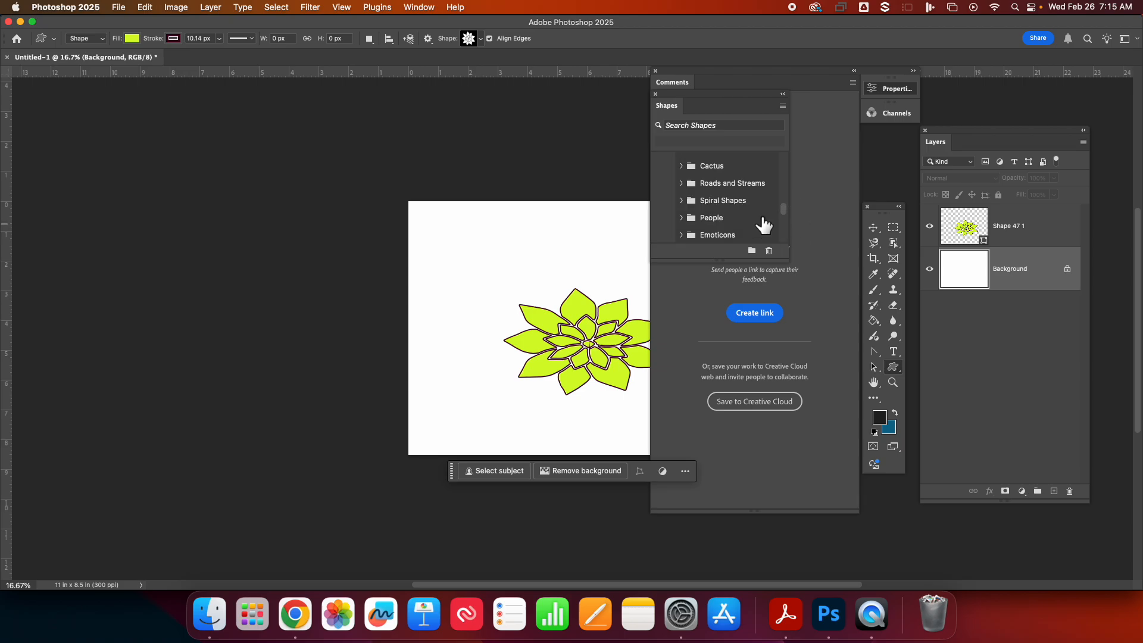
Draw the concentric-rings custom shape from the Spiral Shapes group above the flower, about 864 by 643 px
left_click(685, 203)
left_click(706, 225)
left_click_drag(509, 232, 594, 296)
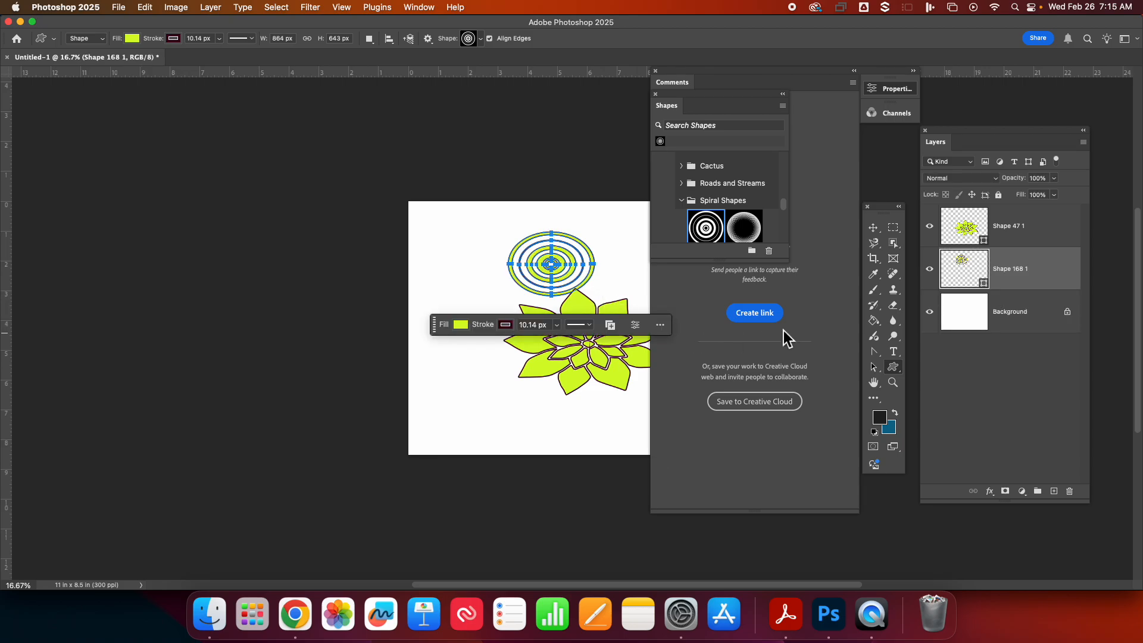
Look through the remaining 2019 Shapes groups, from vehicles and animals down to Helmets
left_click(786, 231)
left_click(786, 233)
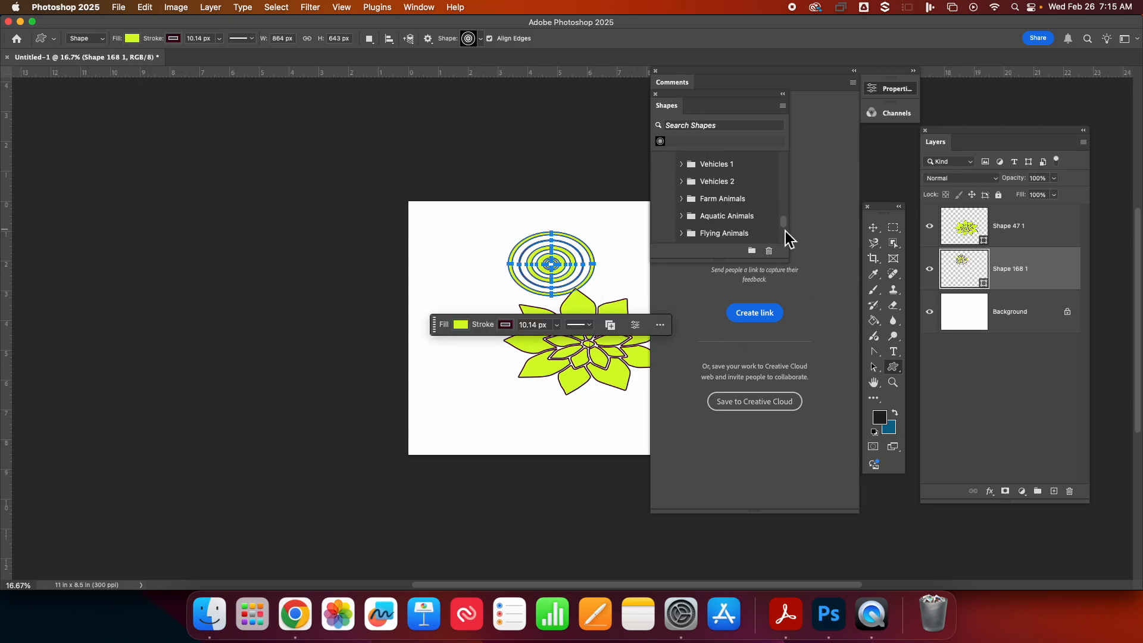
left_click(785, 244)
left_click(785, 244)
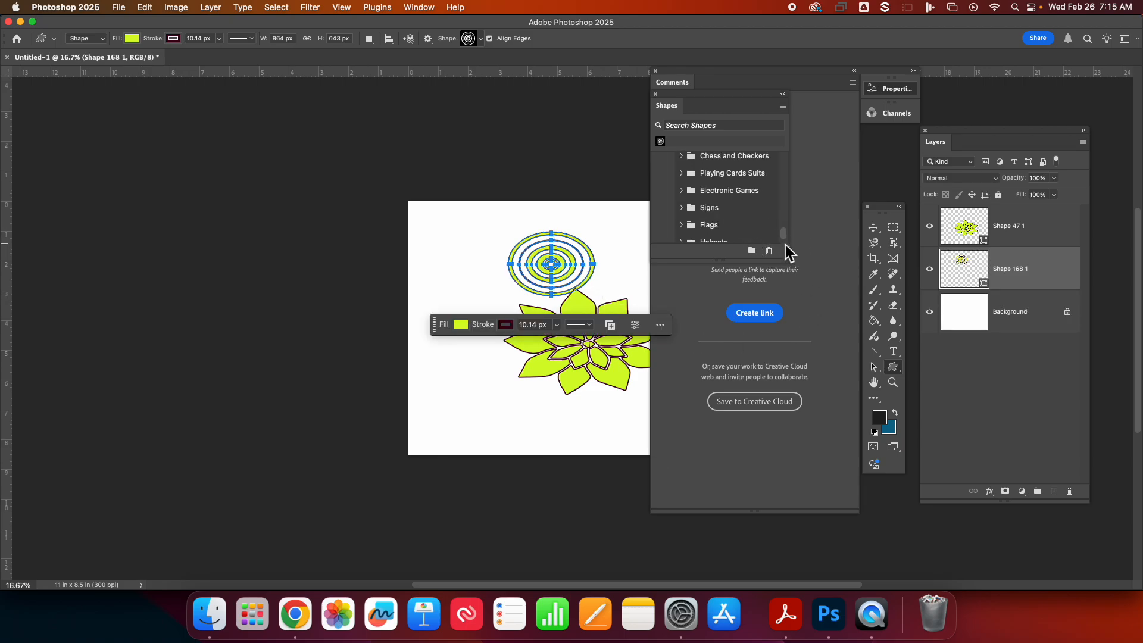
left_click(785, 250)
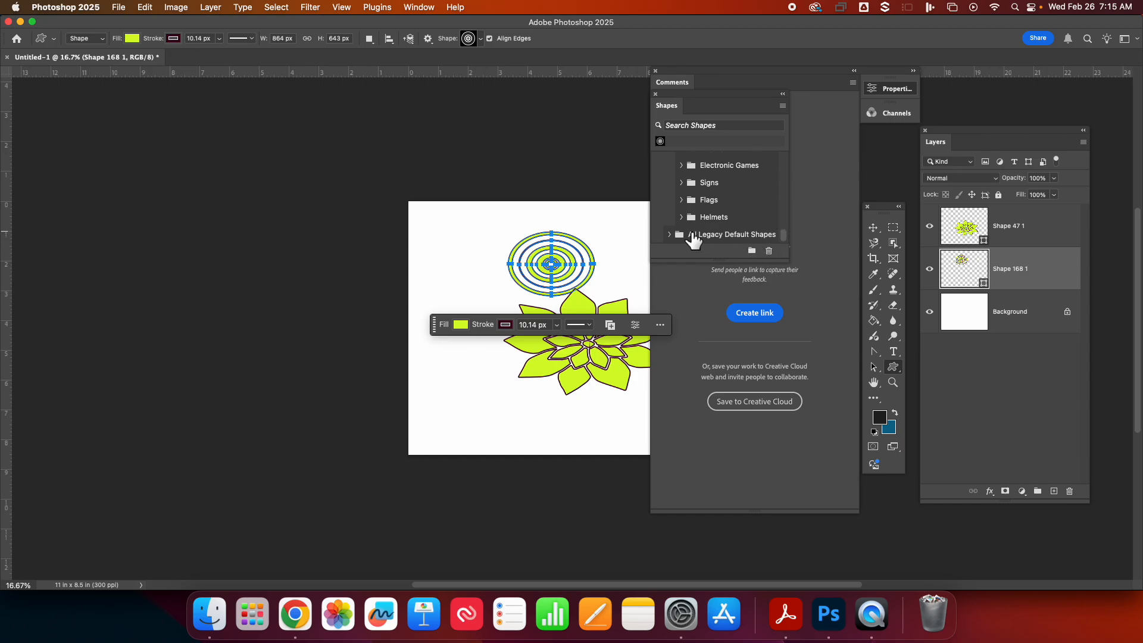
Expand All Legacy Default Shapes and examine the shapes in its Banners and Awards group
left_click(669, 234)
scroll(762, 235, "down", 5)
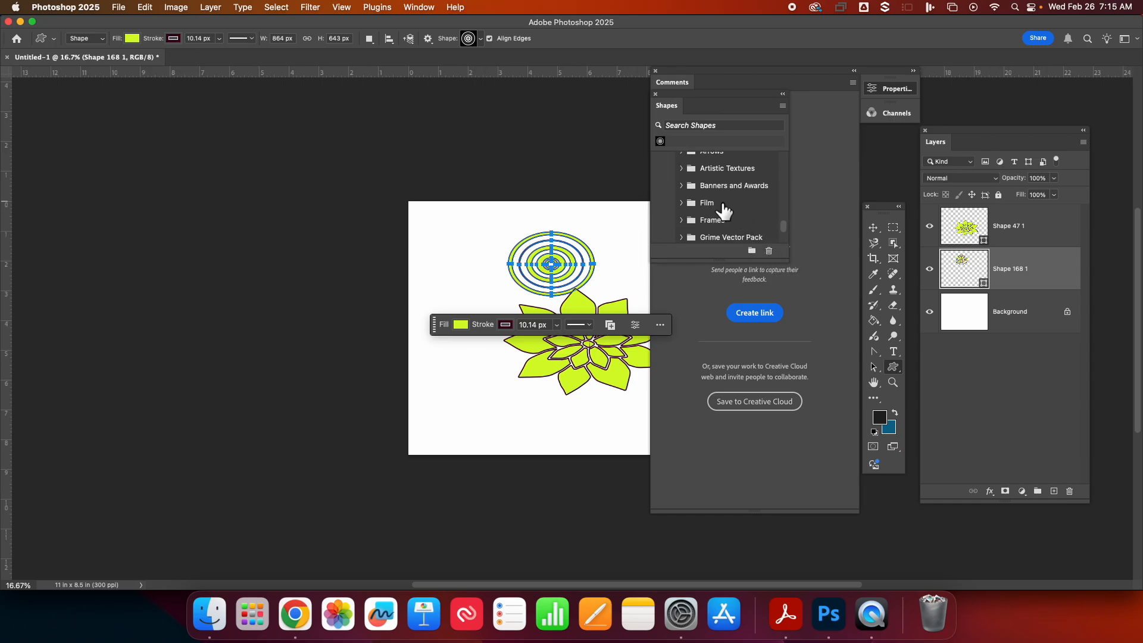
left_click(682, 187)
scroll(764, 232, "down", 1)
scroll(767, 229, "down", 6)
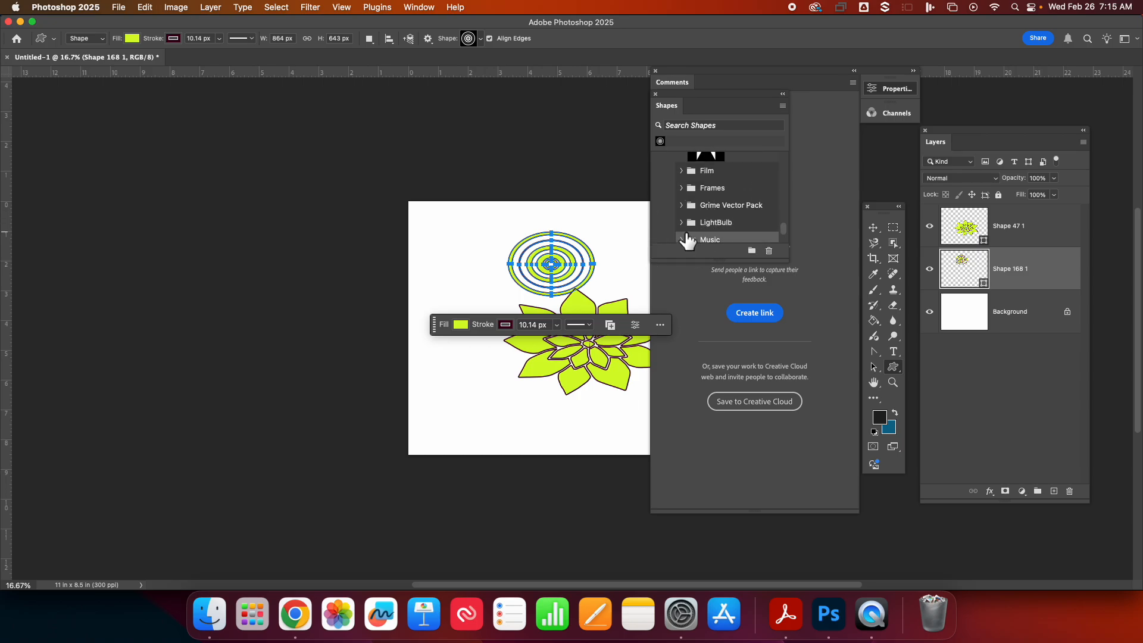
Expand the Objects group of the legacy default shapes and look through its shapes as far as the crowns
scroll(740, 222, "down", 3)
left_click(682, 188)
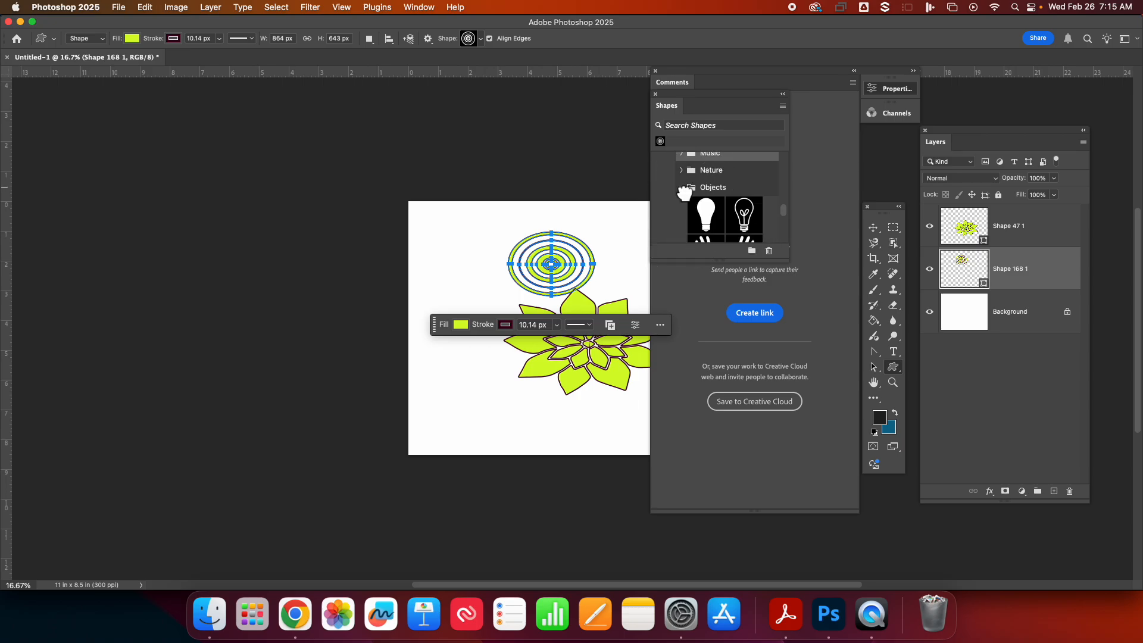
scroll(752, 226, "down", 5)
scroll(758, 230, "down", 5)
scroll(764, 228, "down", 5)
scroll(753, 225, "down", 10)
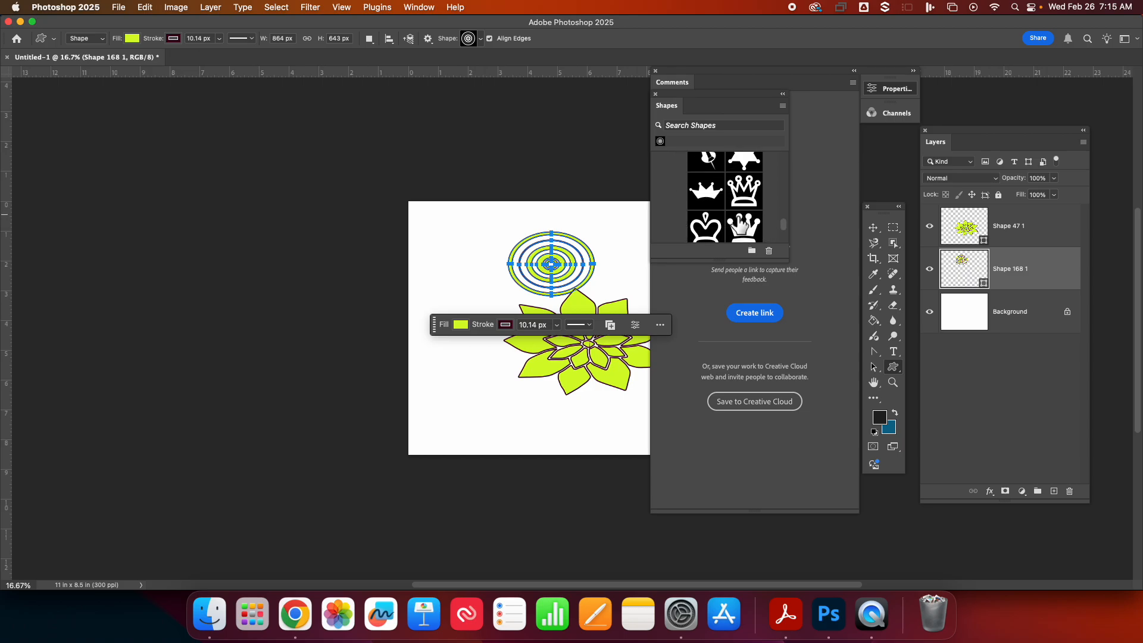
Look through the rest of the Objects group, expand the legacy Shapes group and examine its stars, card suits, hearts, circles and squares
scroll(736, 224, "down", 4)
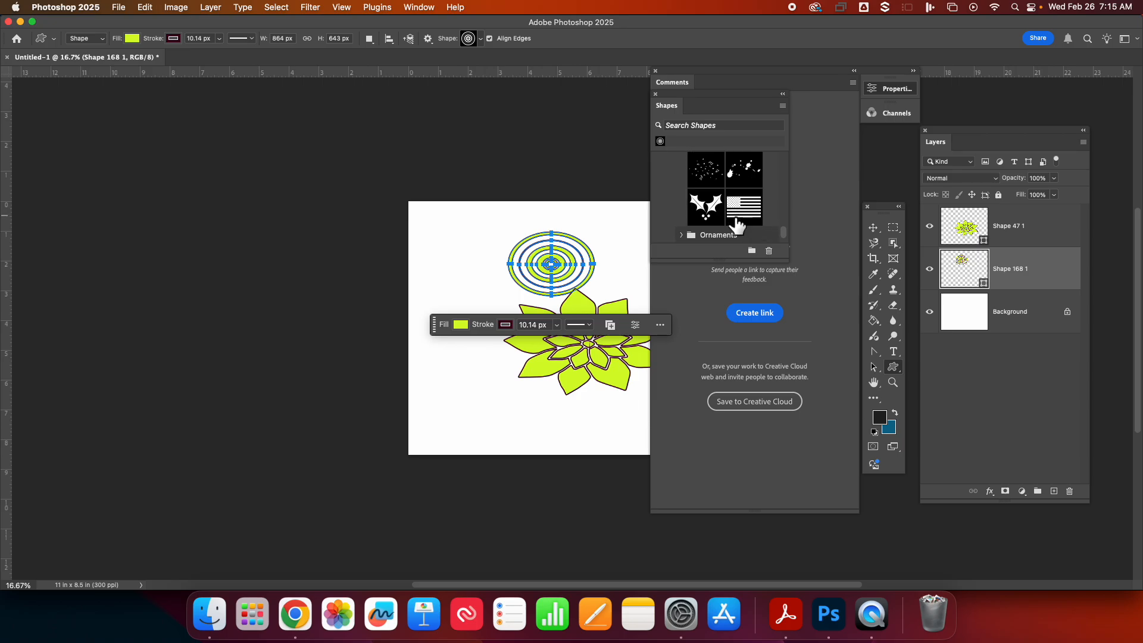
left_click(681, 188)
left_click(681, 188)
left_click(682, 205)
scroll(768, 214, "up", 1)
scroll(767, 210, "down", 1)
scroll(738, 210, "down", 2)
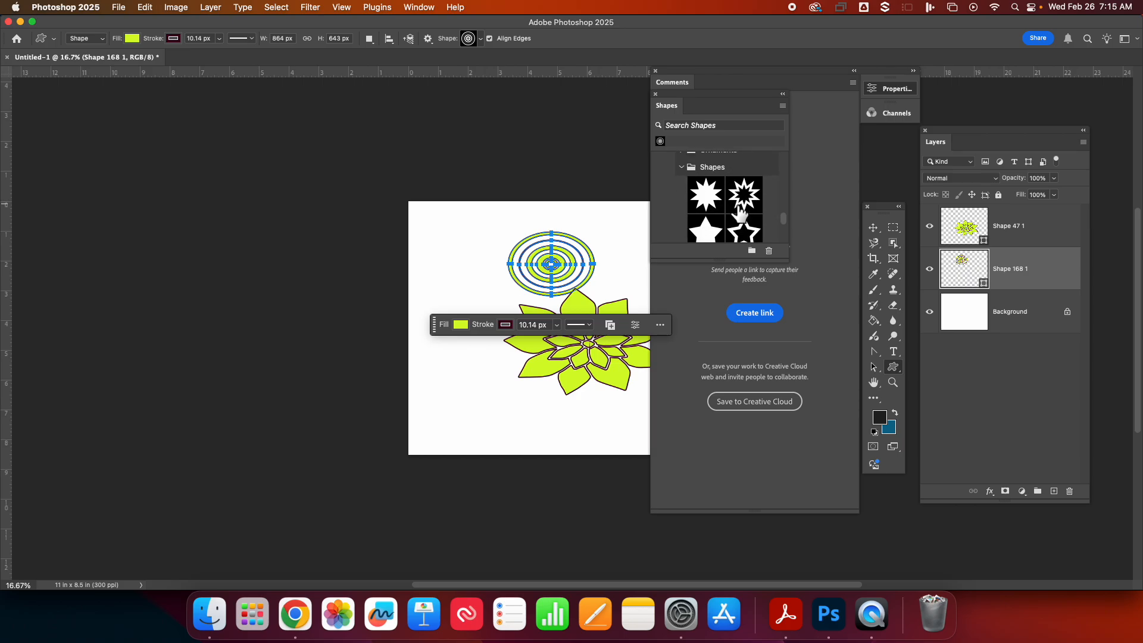
scroll(735, 202, "down", 5)
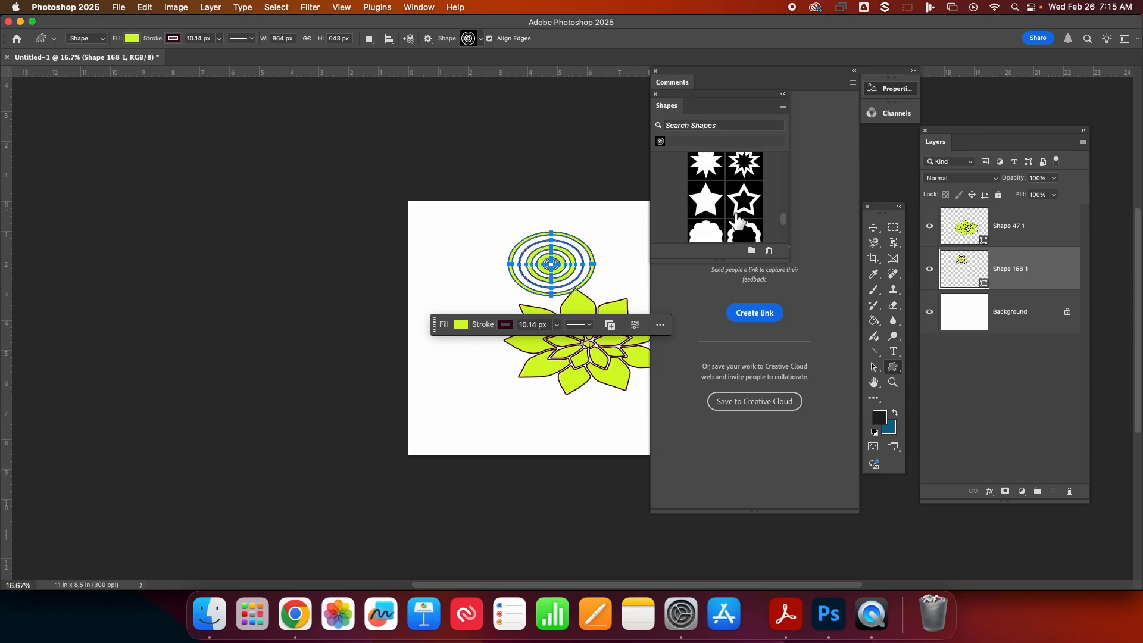
scroll(740, 221, "down", 5)
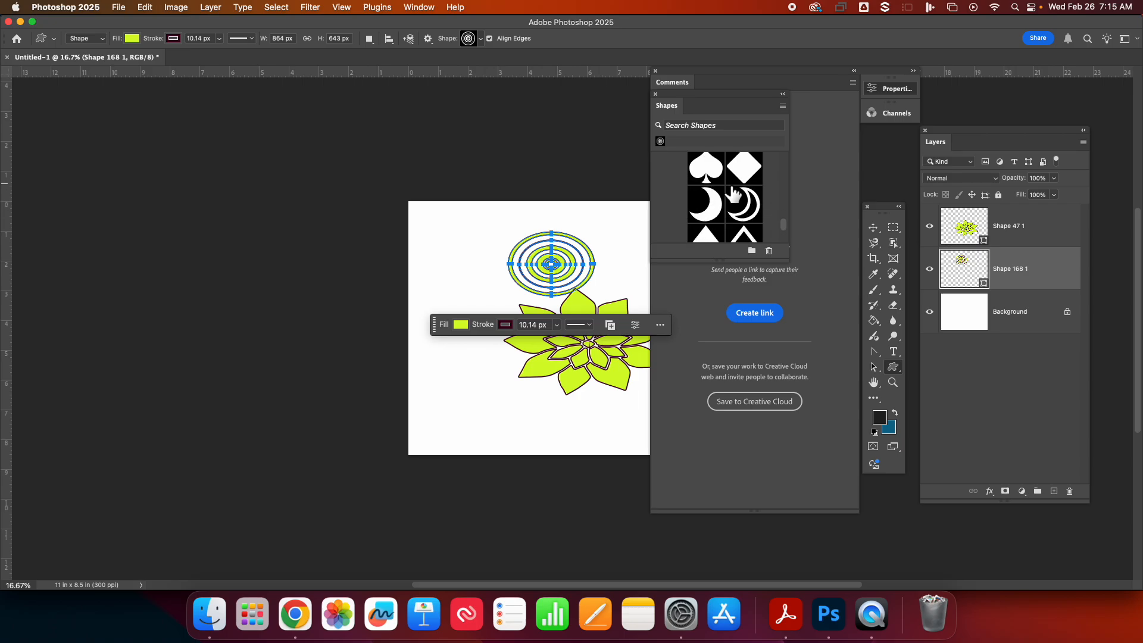
scroll(756, 186, "up", 2)
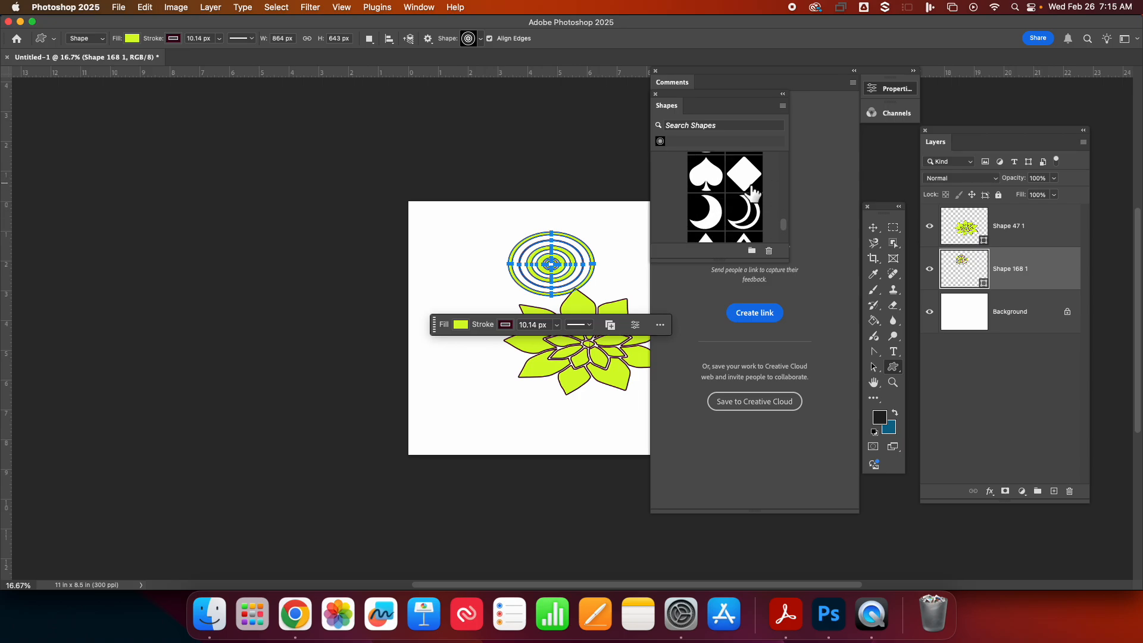
scroll(747, 218, "down", 2)
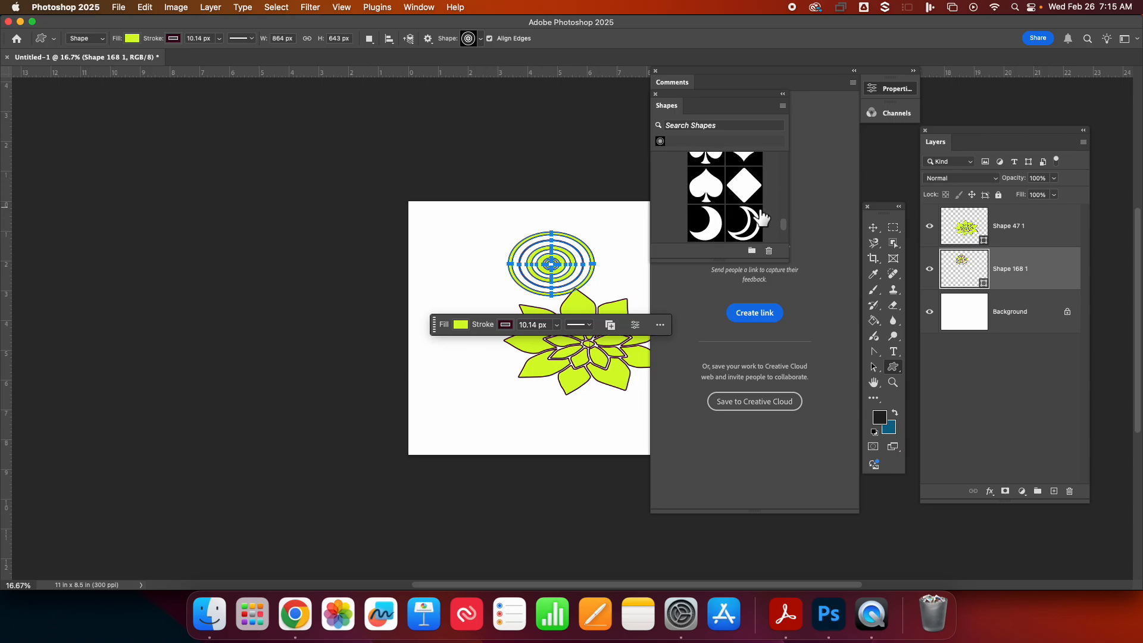
scroll(747, 225, "down", 8)
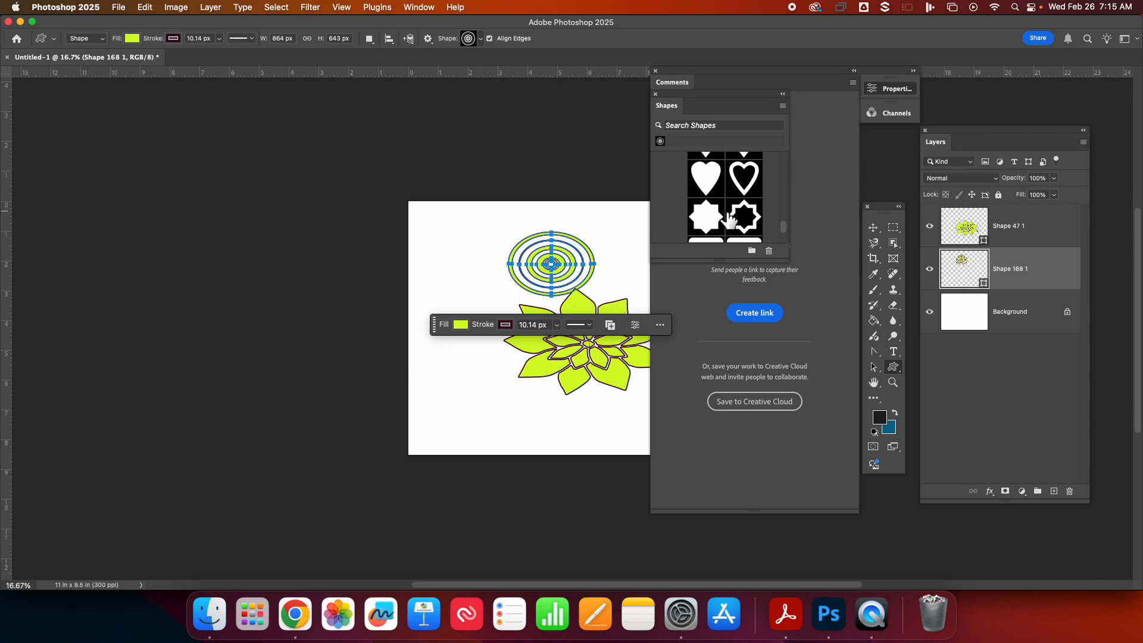
scroll(731, 219, "down", 6)
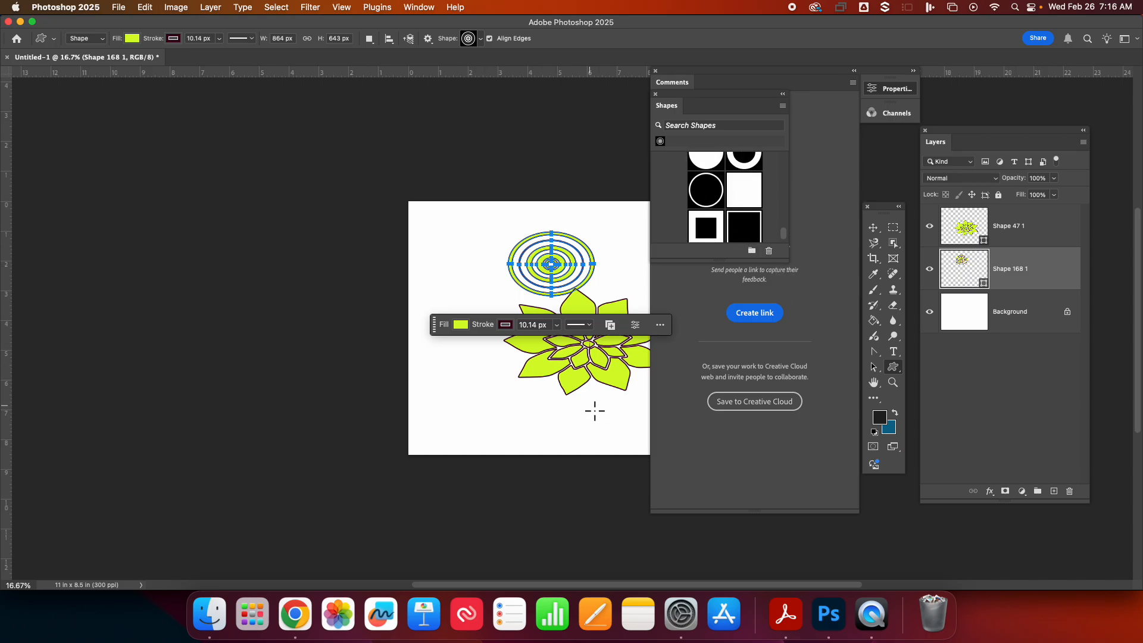
Delete the flower and concentric-rings shape layers and draw a filled square shape about 1637 by 1495 px on the canvas
left_click(1068, 238, "shift")
key("BackSpace")
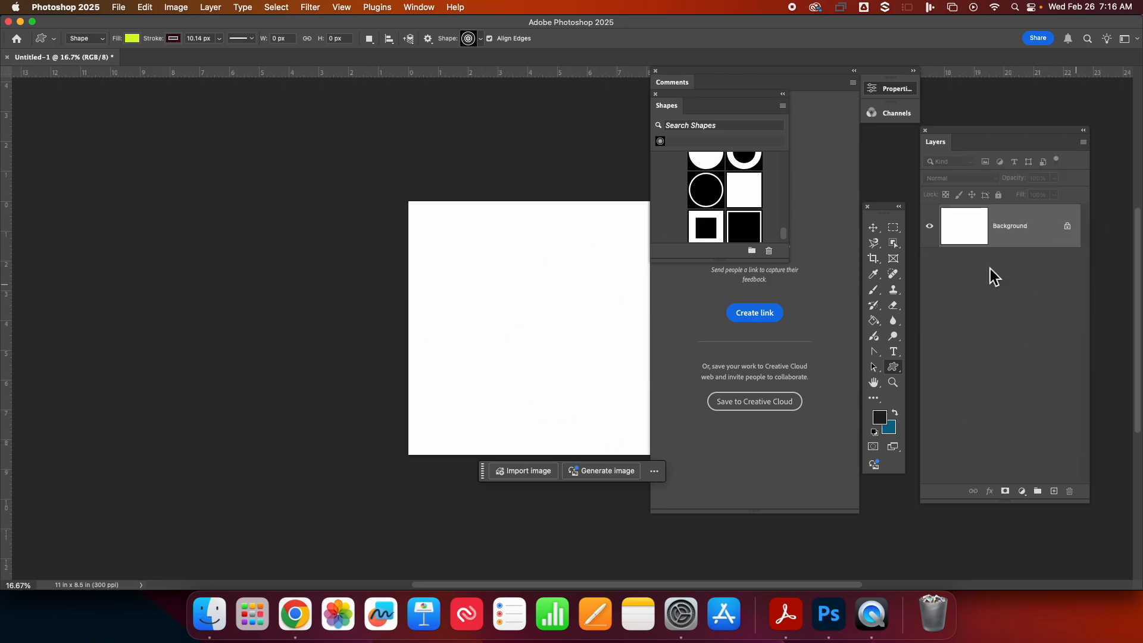
left_click(739, 190)
left_click_drag(501, 259, 664, 407)
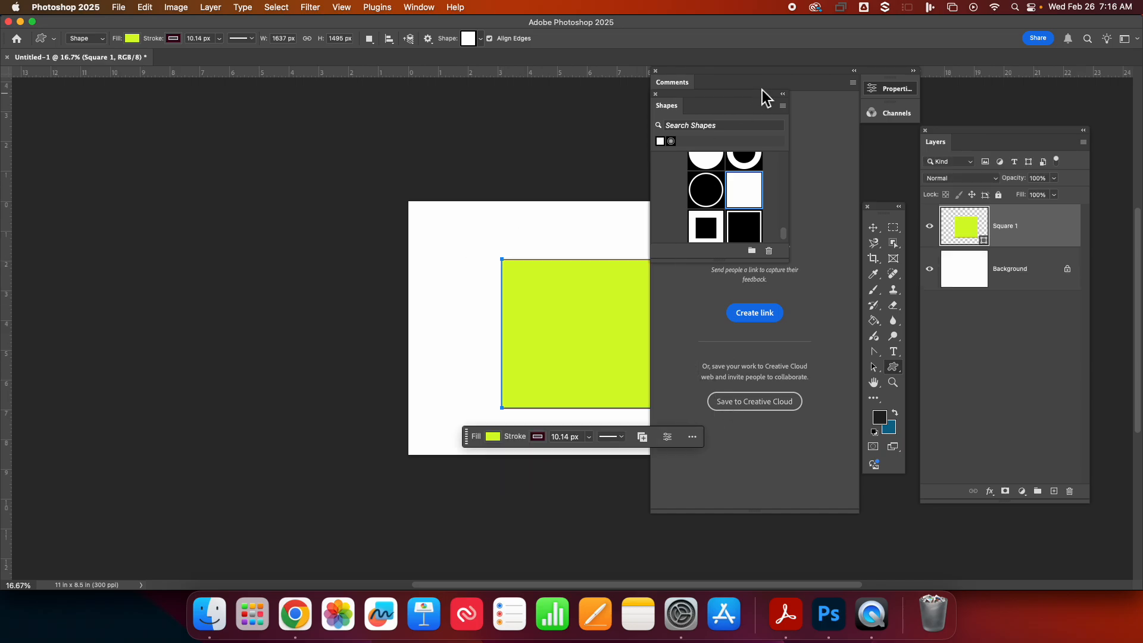
Move the Comments, Properties and Channels panels off the artwork and dock them together beside the canvas
left_click_drag(744, 78, 245, 118)
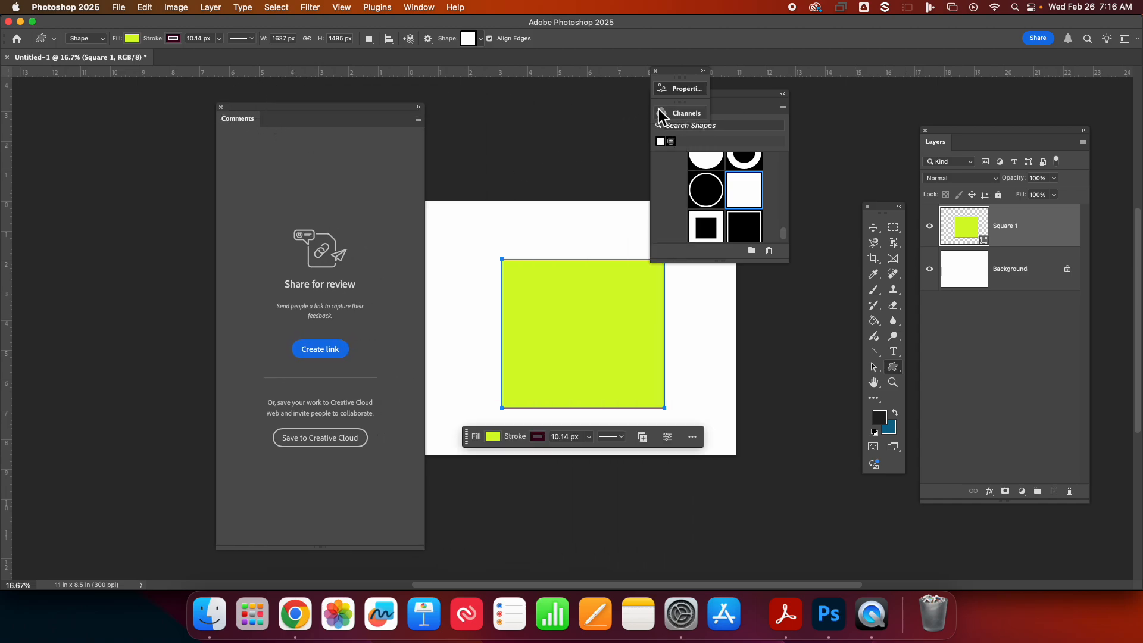
left_click_drag(671, 84, 296, 116)
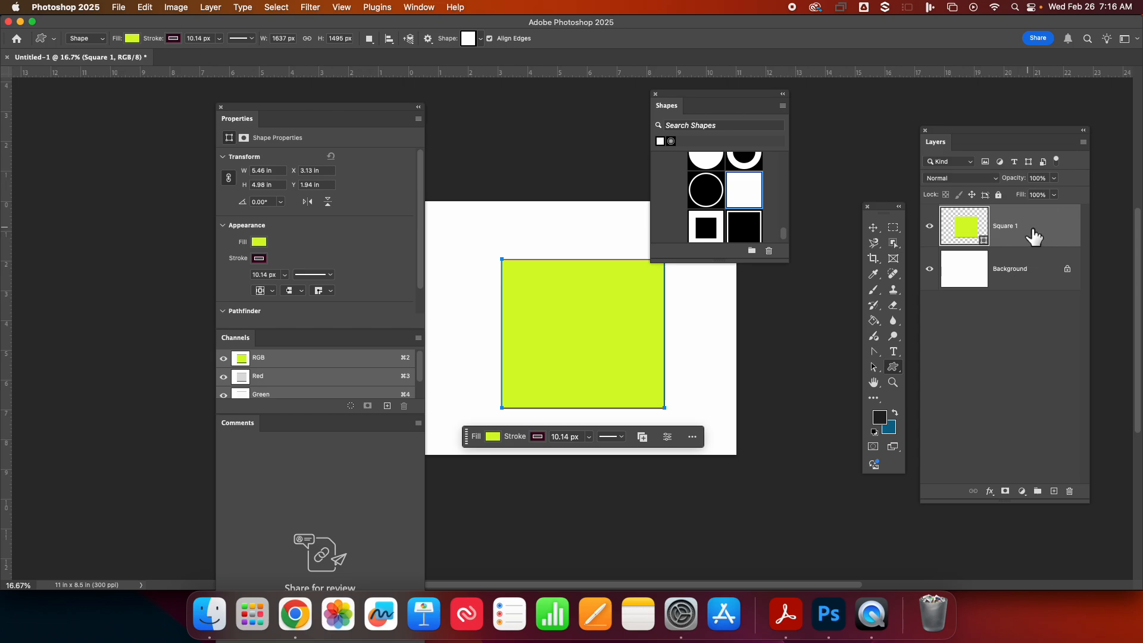
Delete the green square layer so only the Background remains
left_click(630, 340)
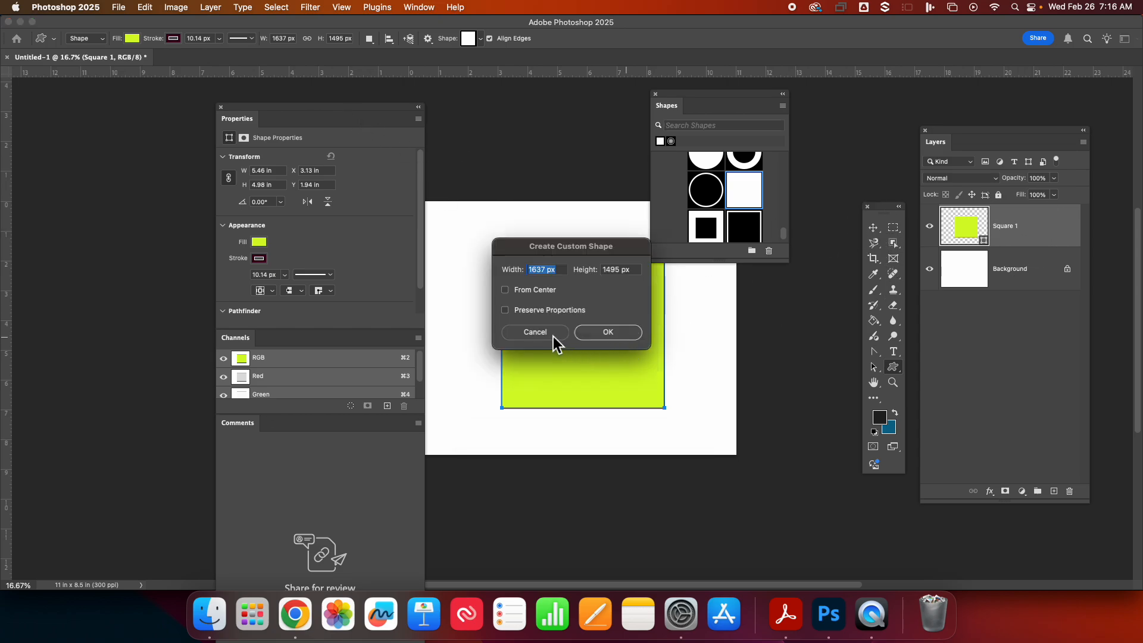
left_click(535, 332)
left_click(872, 227)
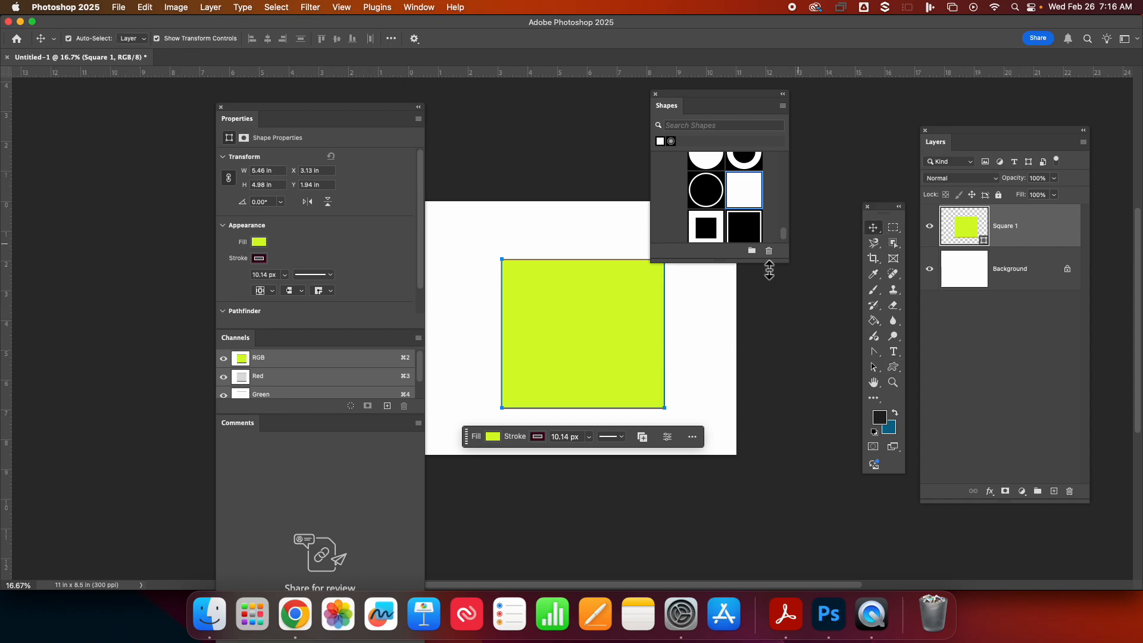
key("Delete")
Draw a thin circular frame custom shape about 1817 by 1817 px on the canvas and delete it again
left_click_drag(736, 98, 846, 104)
mouse_move(824, 200)
left_mouse_down()
mouse_move(523, 238)
mouse_move(717, 319)
mouse_move(845, 194)
left_mouse_up()
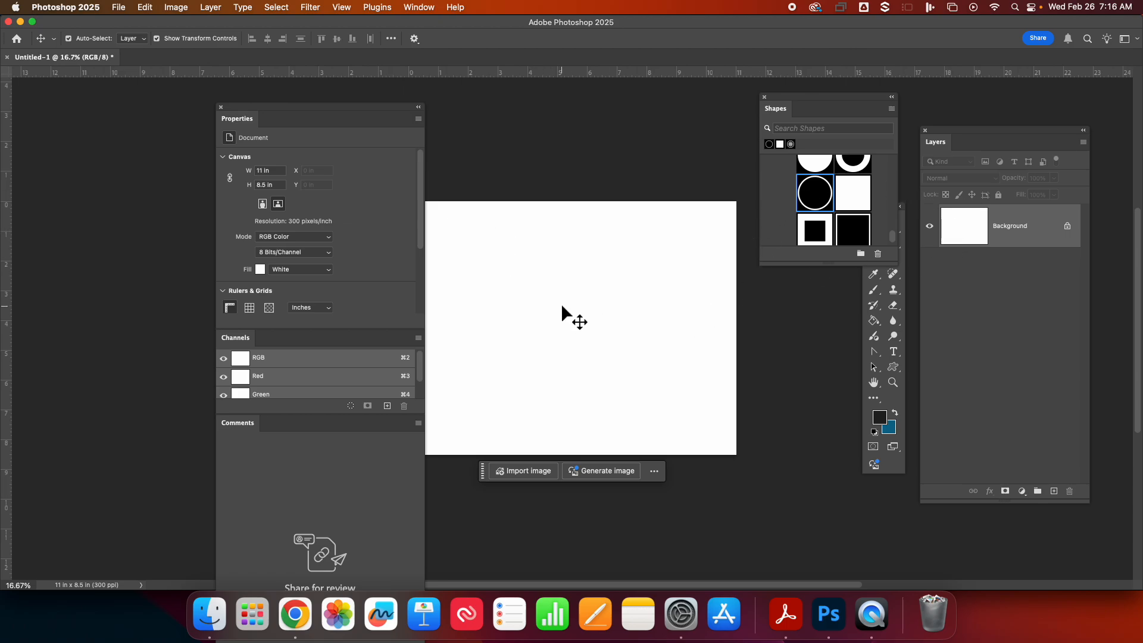
left_click_drag(541, 266, 647, 364)
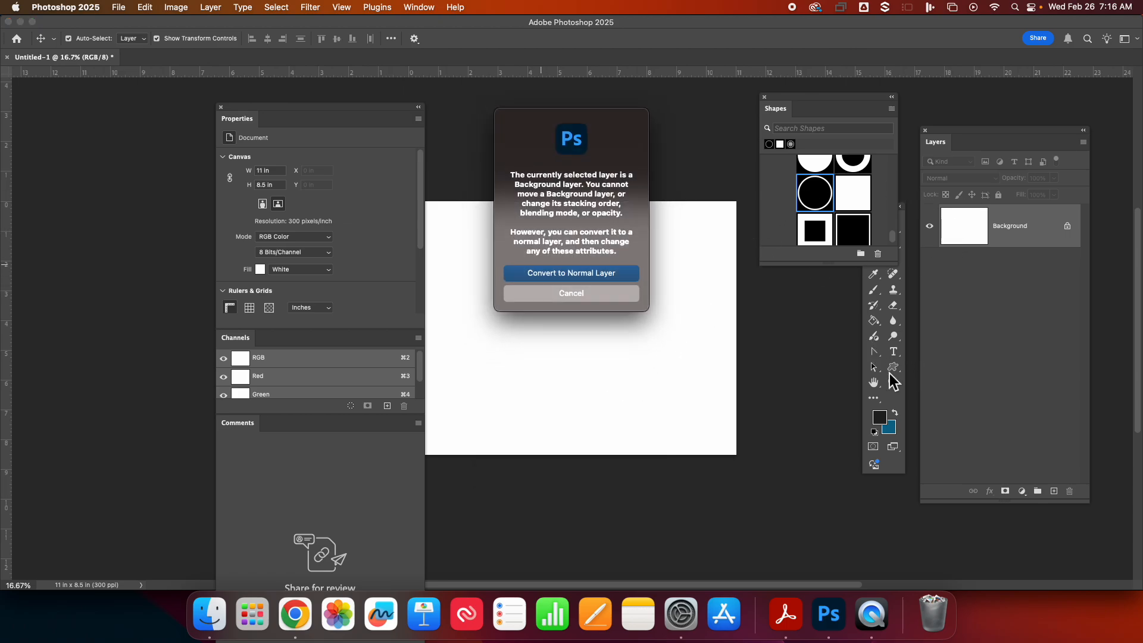
left_click(612, 295)
left_click(893, 367)
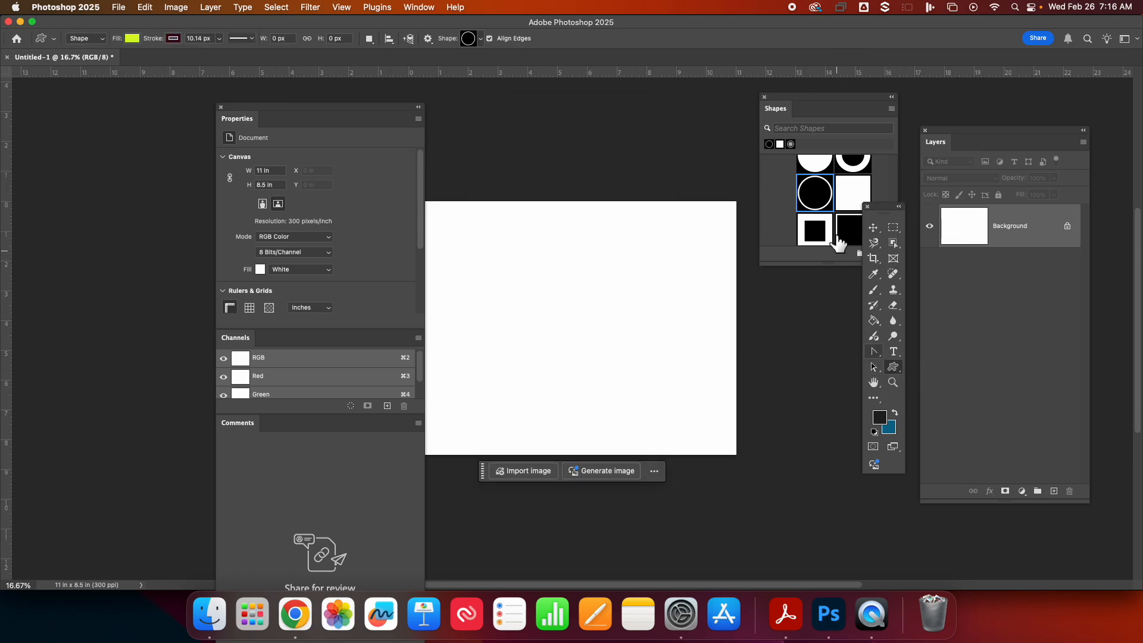
left_click_drag(501, 247, 726, 430)
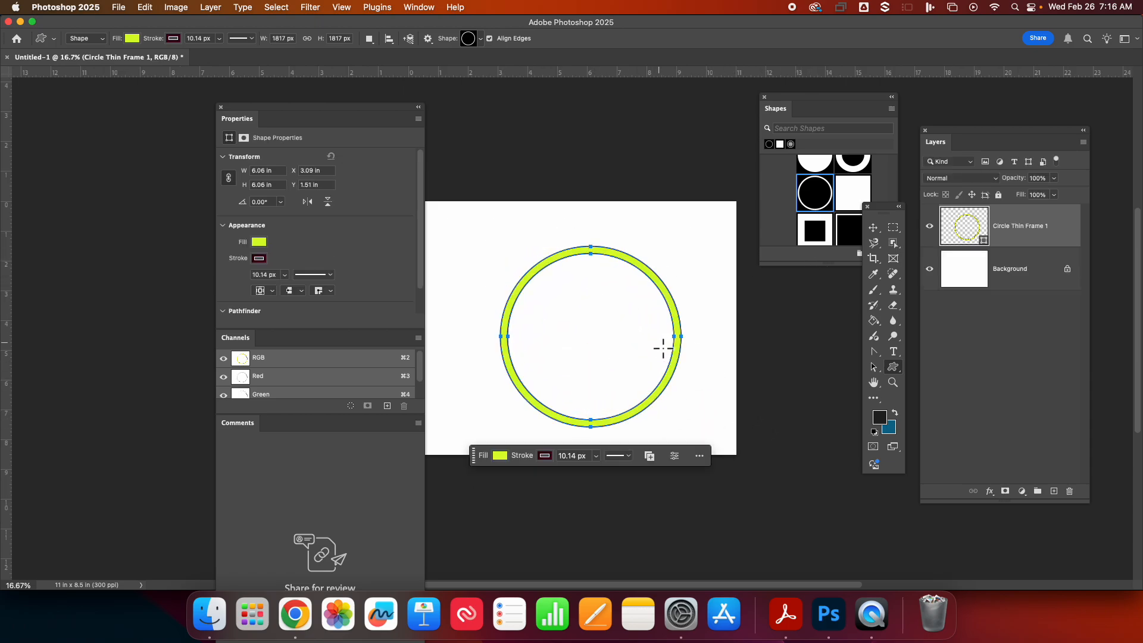
key("BackSpace")
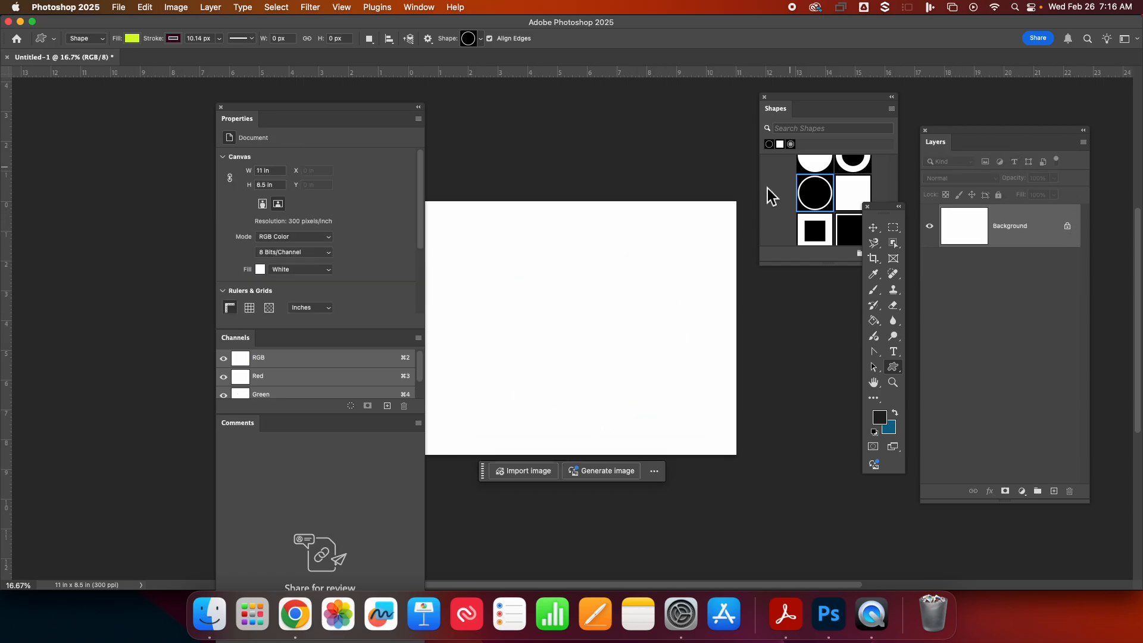
Draw a solid circle custom shape about 1781 by 1781 px on the lower part of the canvas
left_click(843, 182)
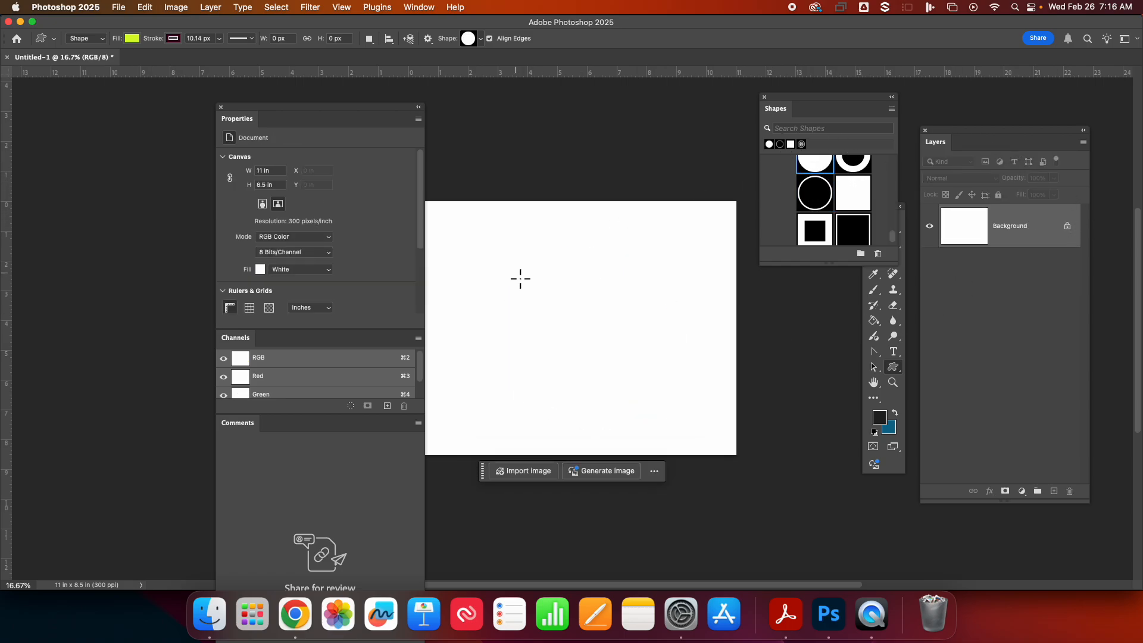
left_click_drag(514, 271, 750, 450)
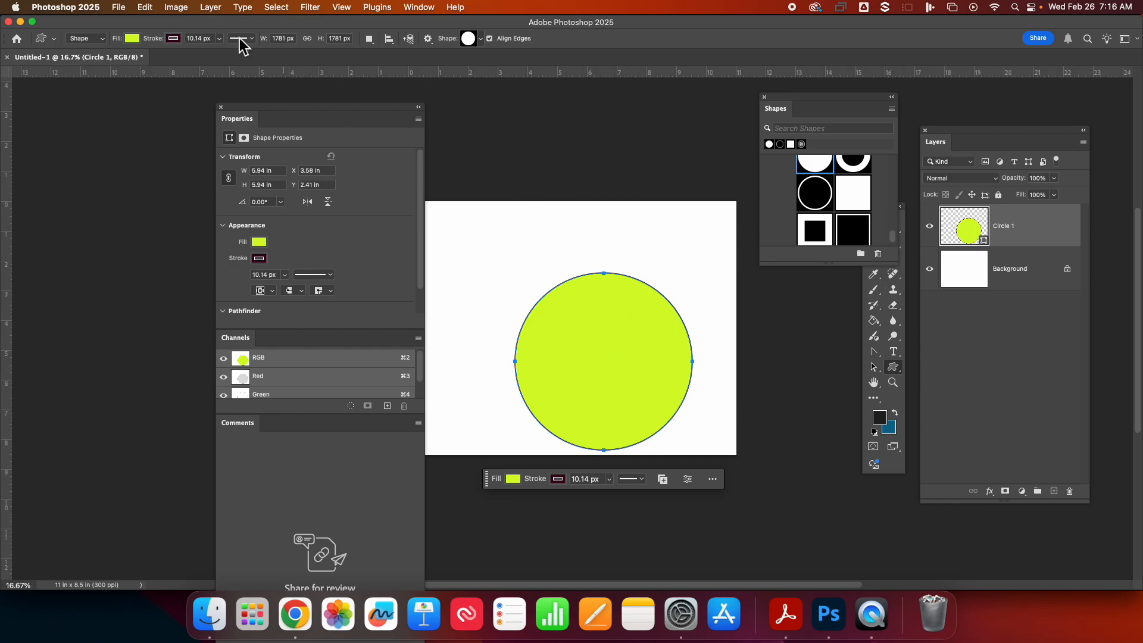
Place the sunset wave JPEG, whose name begins with 360_F_2191, from the Documents folder as an embedded image
left_click(119, 8)
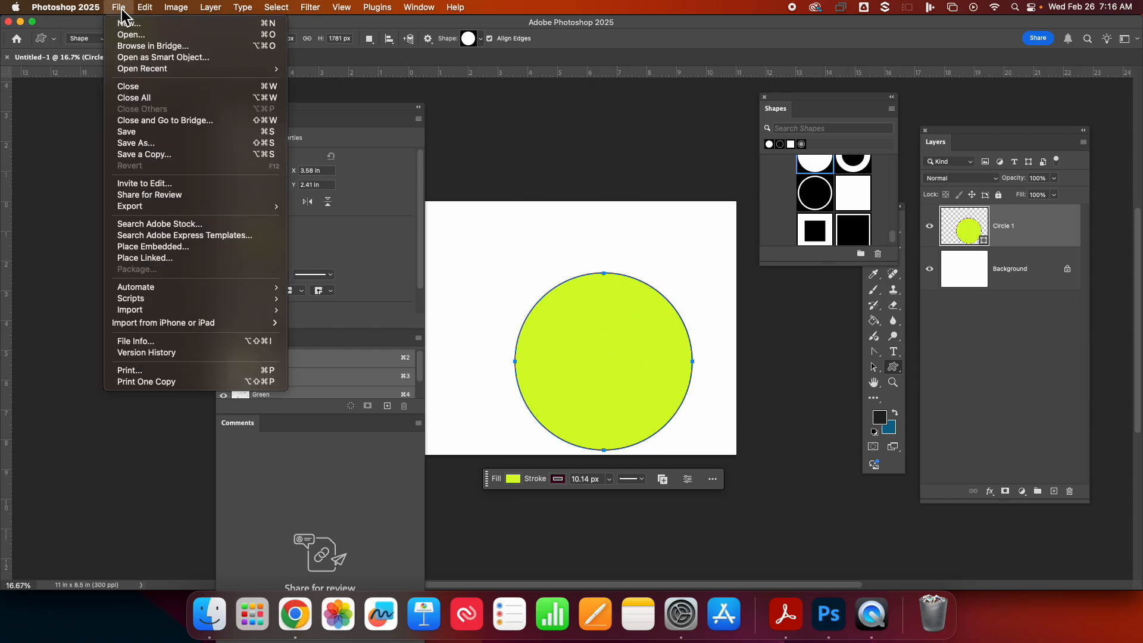
left_click(140, 249)
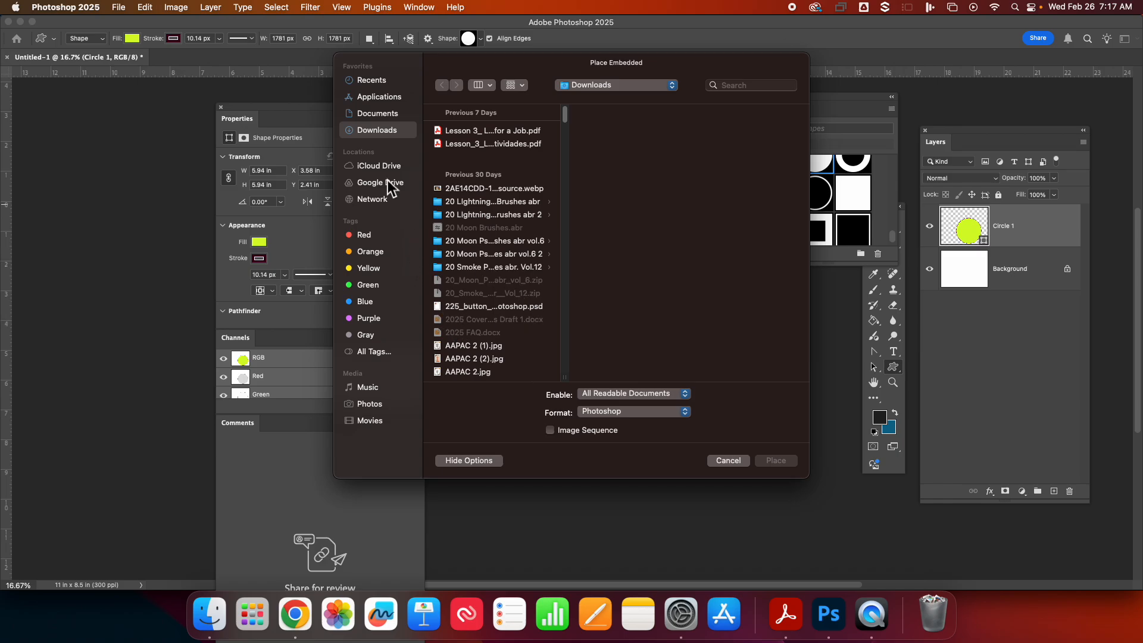
left_click(370, 114)
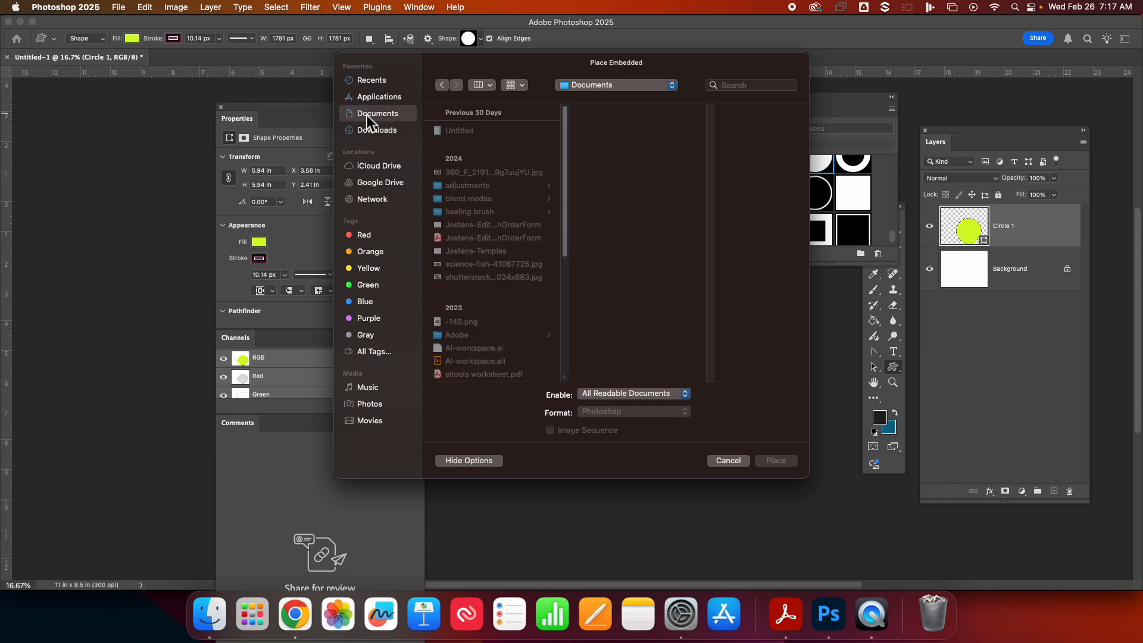
left_click(470, 171)
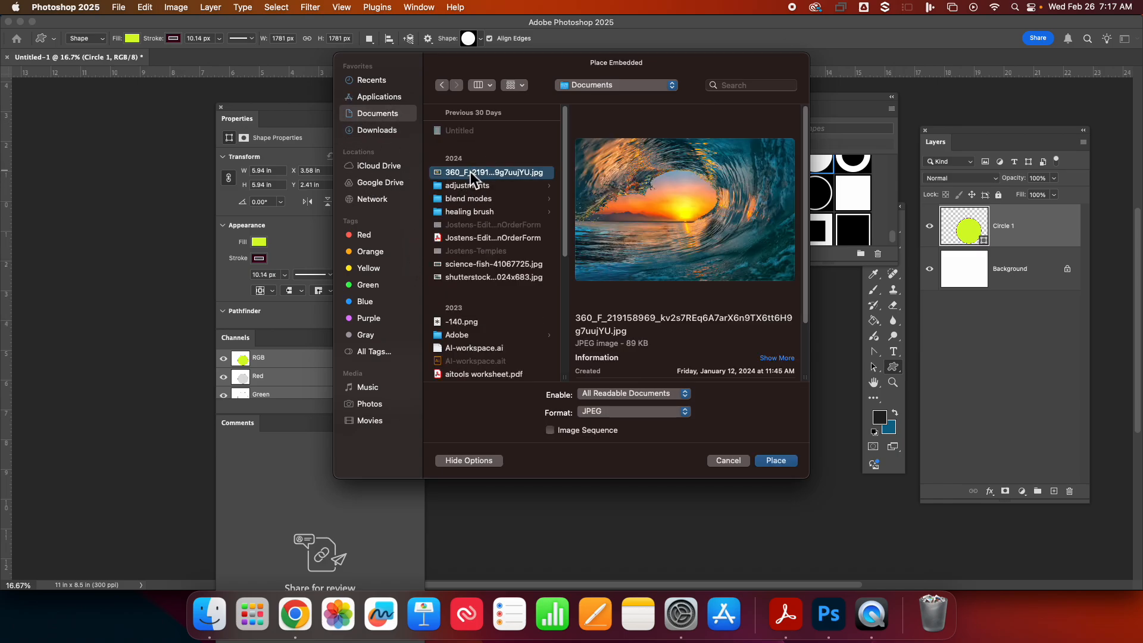
left_click(784, 465)
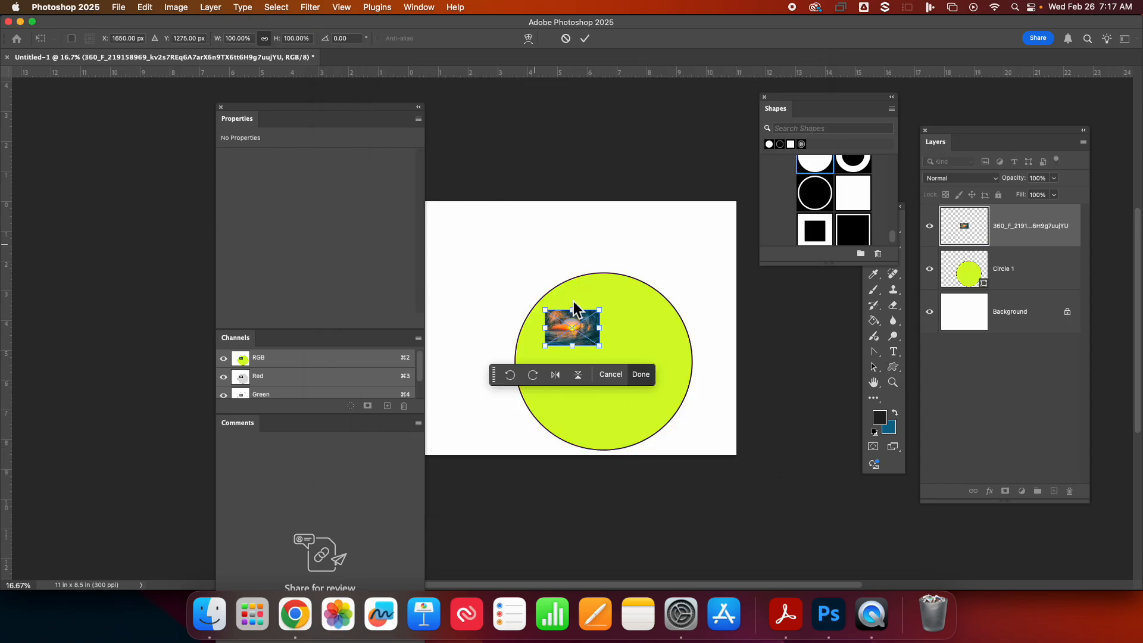
Enlarge the placed wave image to about 479% width and 525% height, position it over the whole circle and commit the placement
left_click_drag(607, 351, 813, 500)
left_click_drag(689, 419, 603, 369)
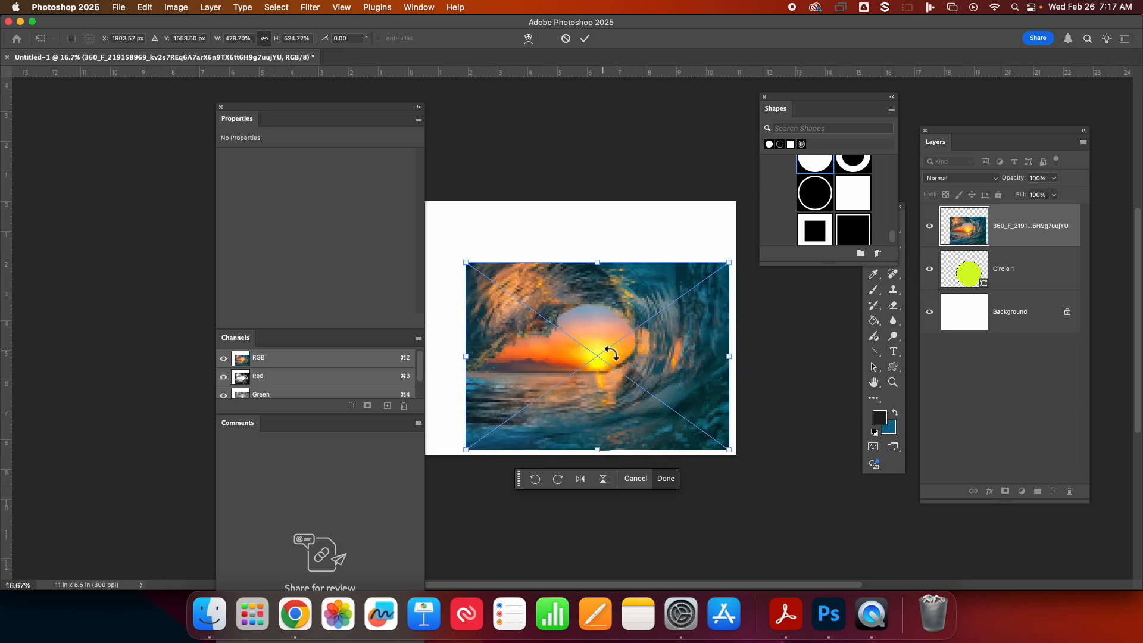
key("Return")
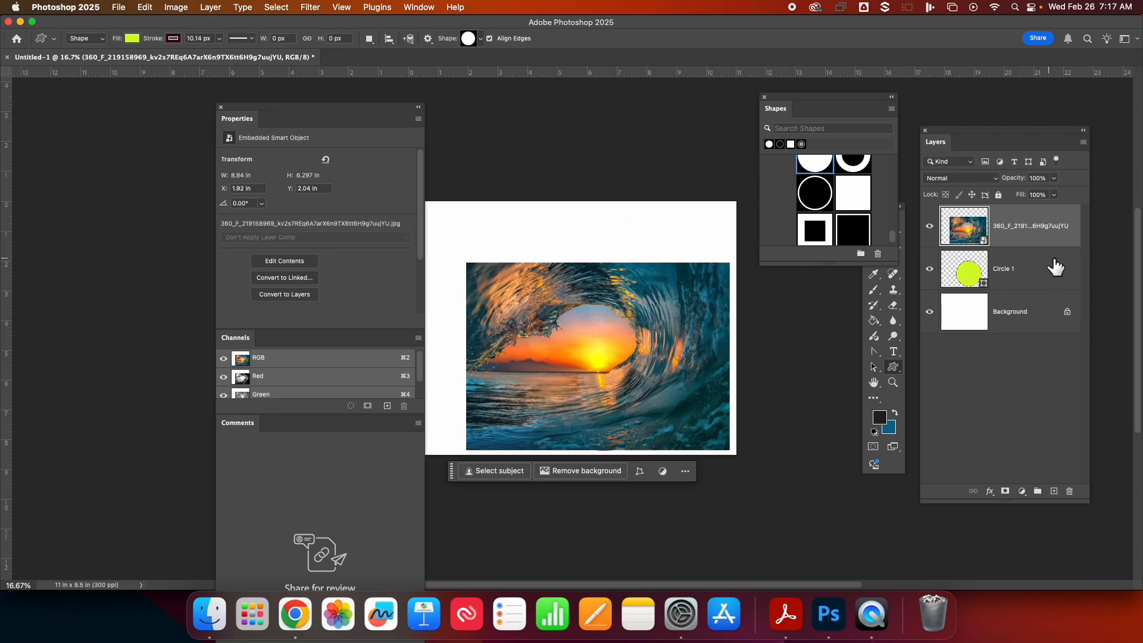
Create a clipping mask that clips the wave image to the circle shape below it
right_click(1047, 230)
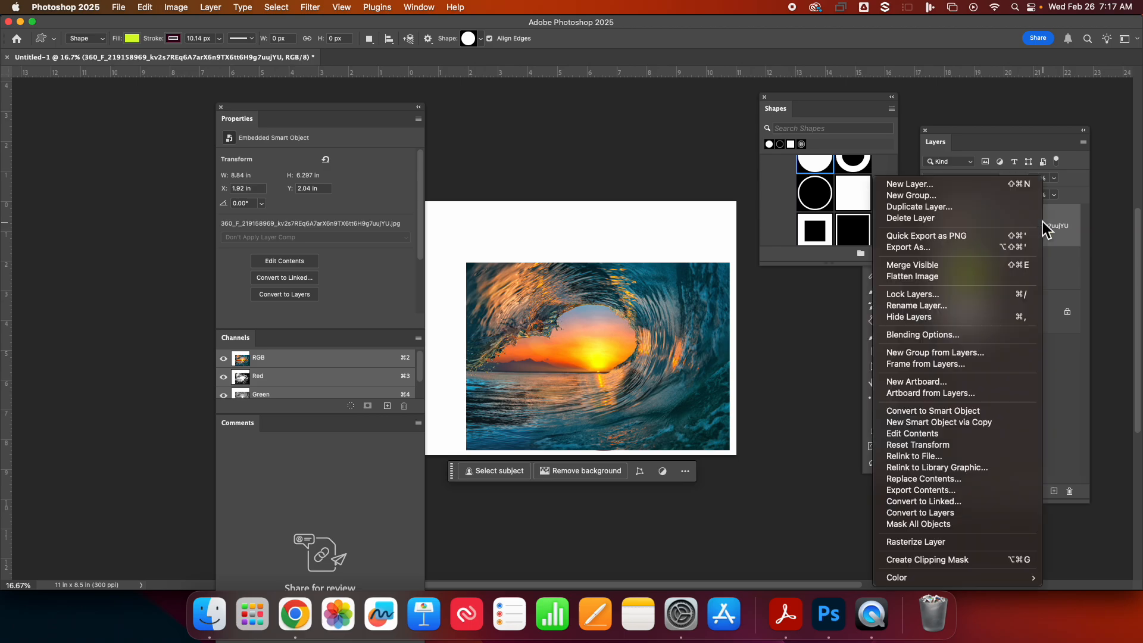
left_click(951, 560)
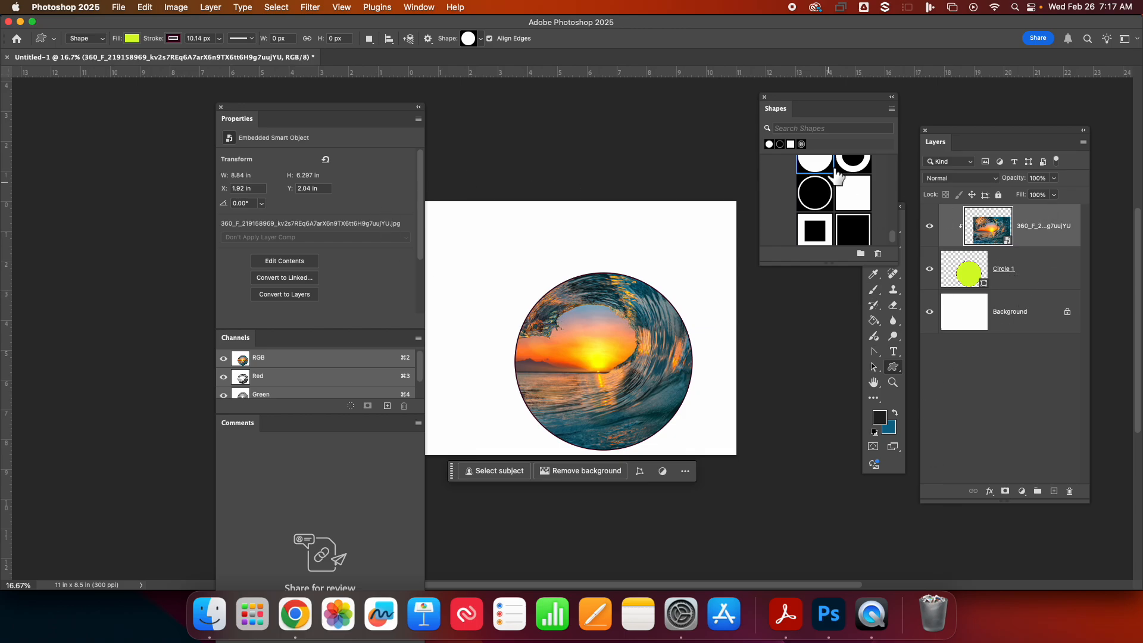
Move the Shapes panel away from the tools and reposition the clipped wave image within the circle to about X 3.05 in, Y 2.22 in
left_click_drag(824, 98, 94, 155)
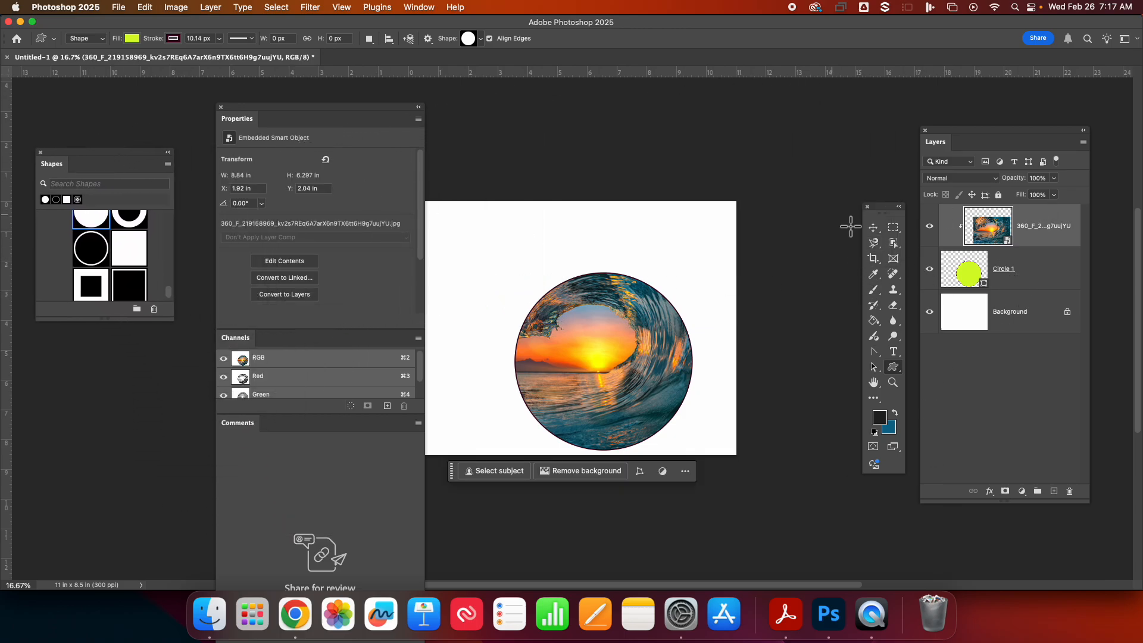
left_click(874, 229)
left_click_drag(595, 335, 658, 368)
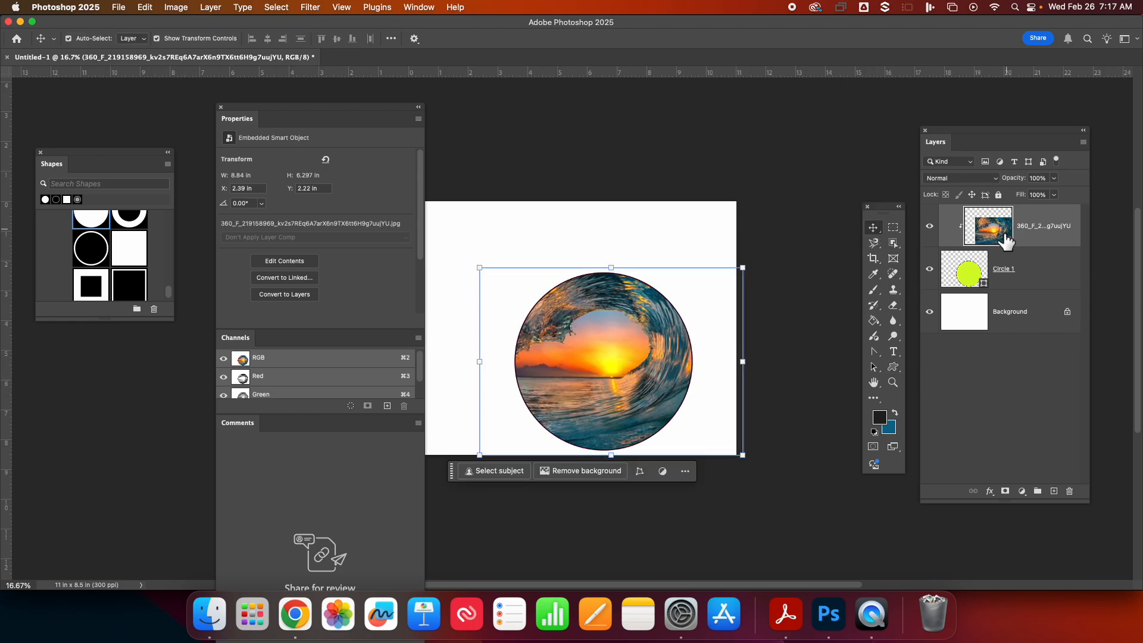
left_click_drag(577, 368, 670, 364)
Link the clipped wave image layer and the Circle 1 layer to each other
left_click(1034, 288)
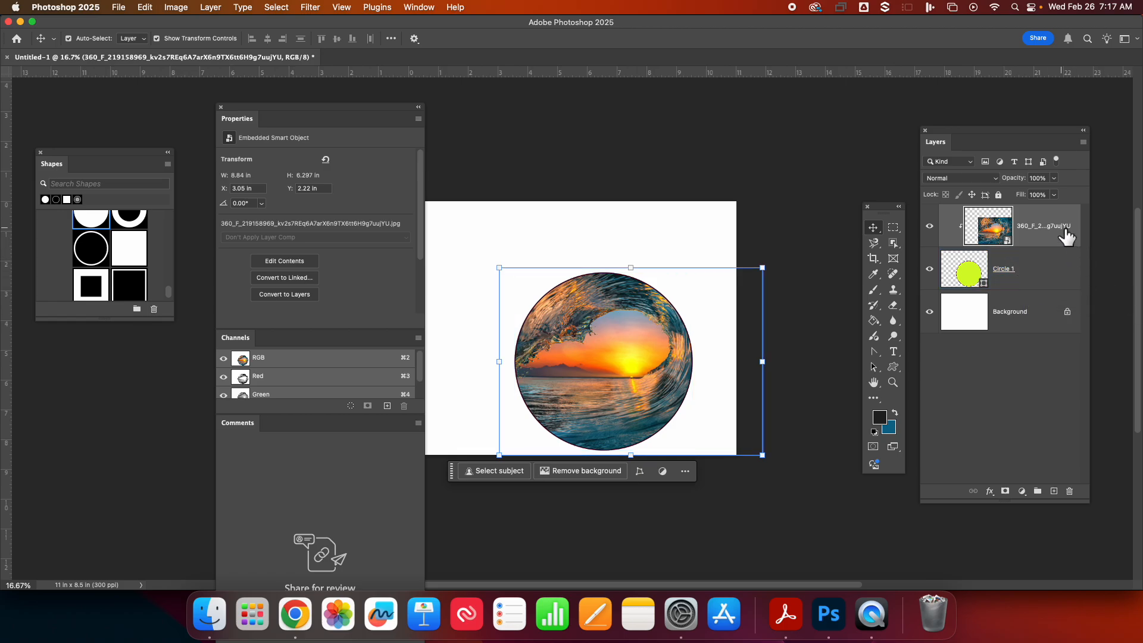
left_click(1036, 276)
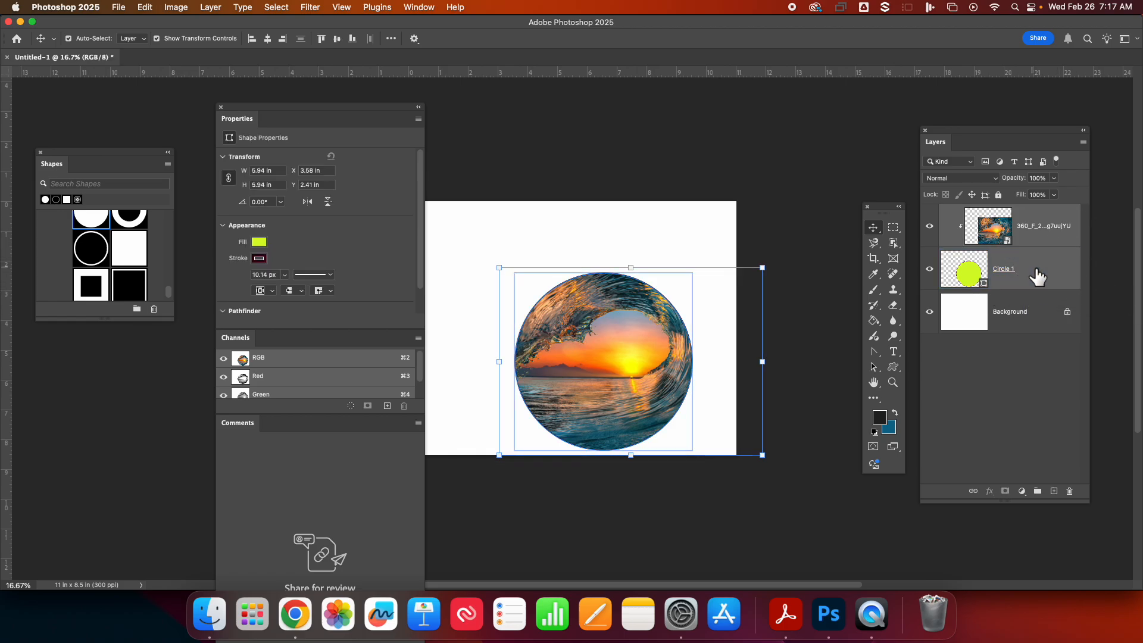
right_click(1036, 276)
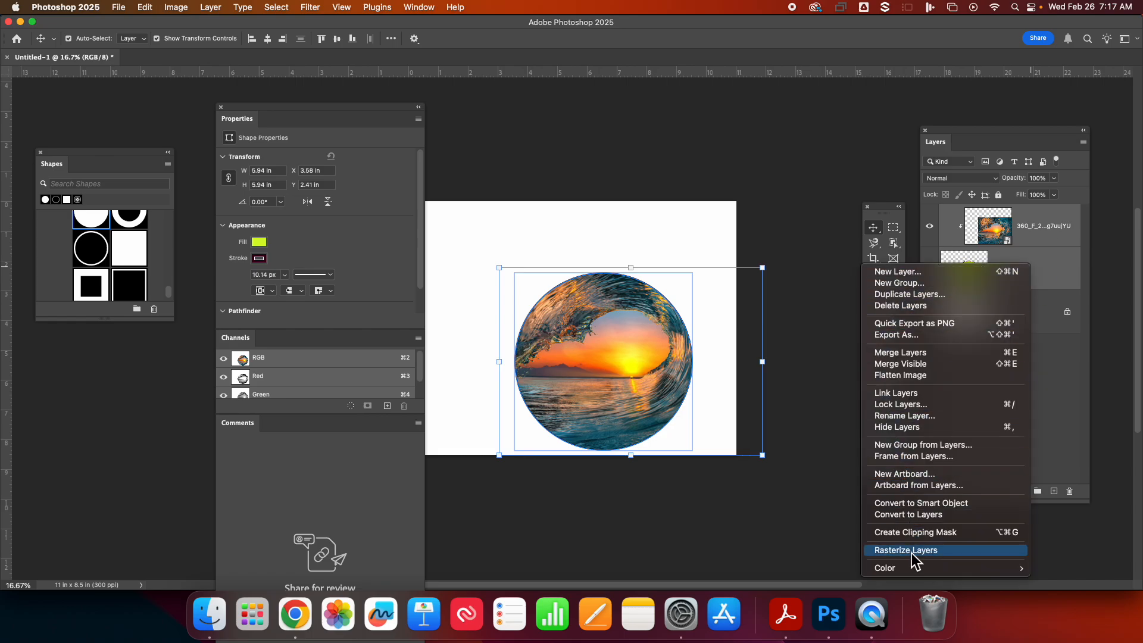
left_click(900, 393)
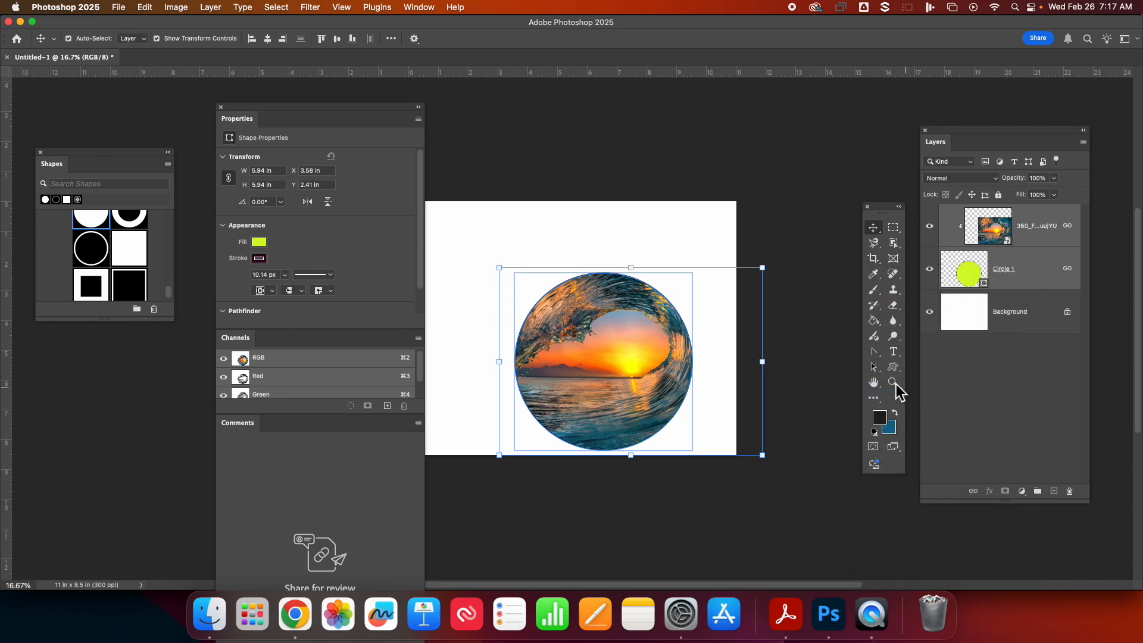
Move the linked wave image and circle together on the canvas, placing the image at about X 1.58 in, Y 1.1 in
left_click_drag(648, 361, 667, 331)
left_click(967, 436)
left_click_drag(581, 331, 546, 320)
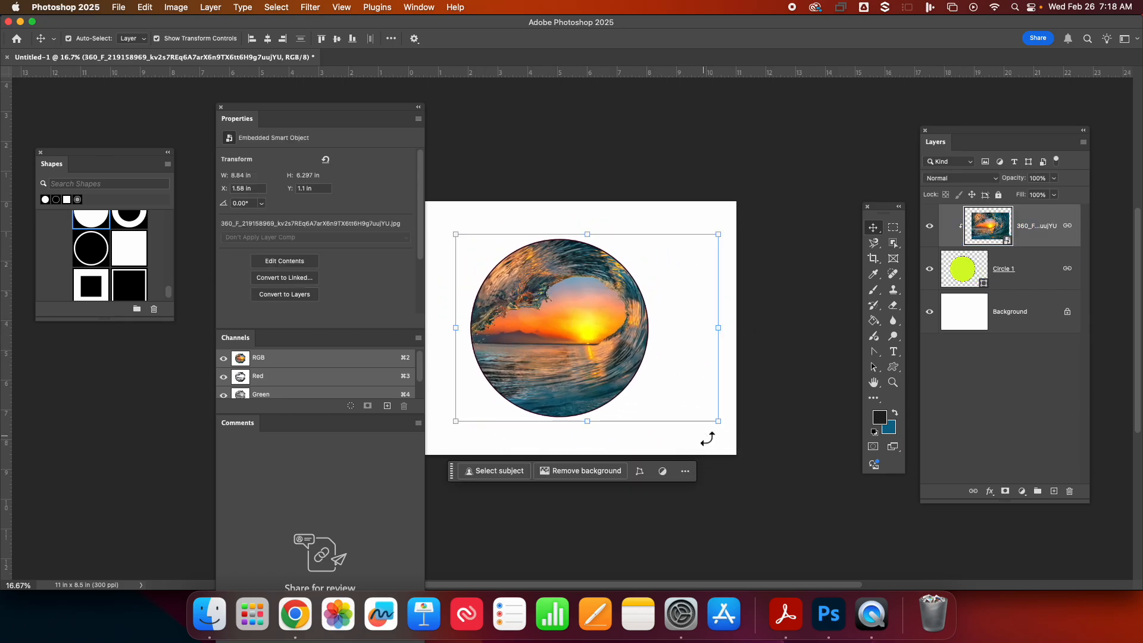
Scale the linked image and circle to about 108%, move them to about X 0.72 in, Y 0.68 in, and commit the transform
mouse_move(718, 422)
left_mouse_down()
mouse_move(849, 520)
mouse_move(625, 375)
mouse_move(811, 510)
mouse_move(720, 416)
left_mouse_up()
left_click_drag(554, 360, 526, 350)
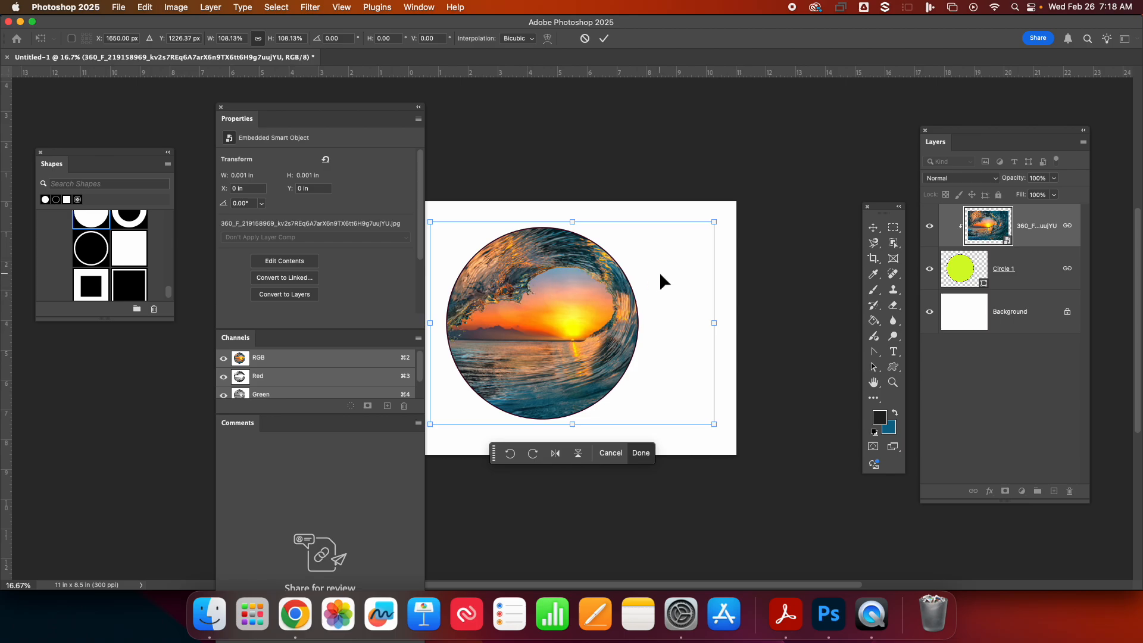
left_click(418, 338)
left_click(401, 317)
key("Return")
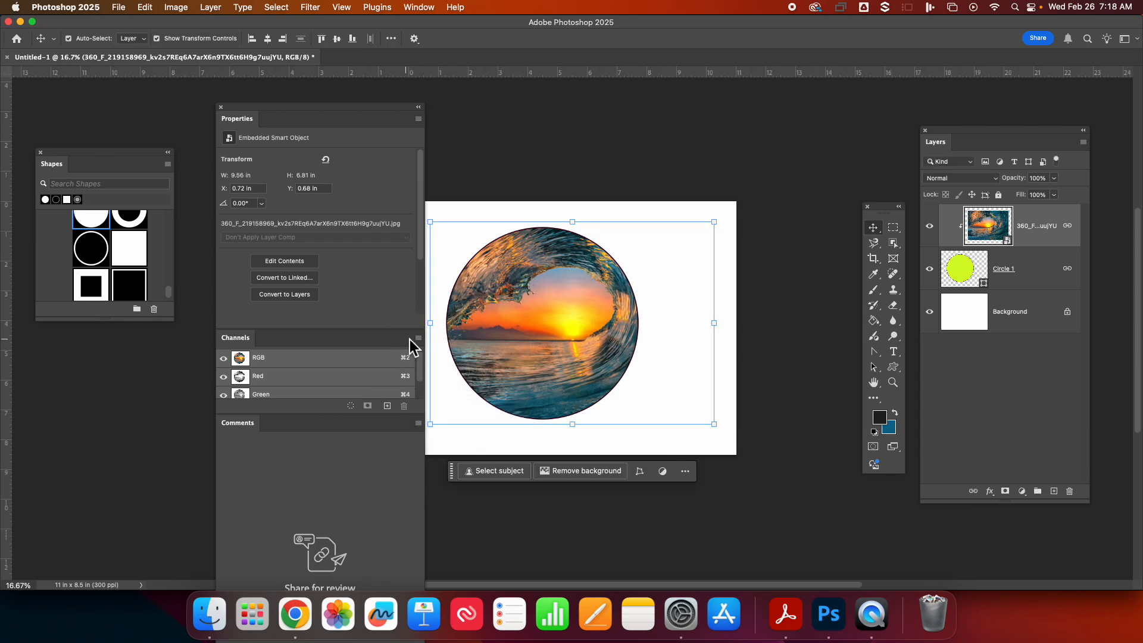
Close the Channels, Comments and Properties panels and move the Shapes panel closer to the canvas
left_click(418, 338)
left_click(461, 491)
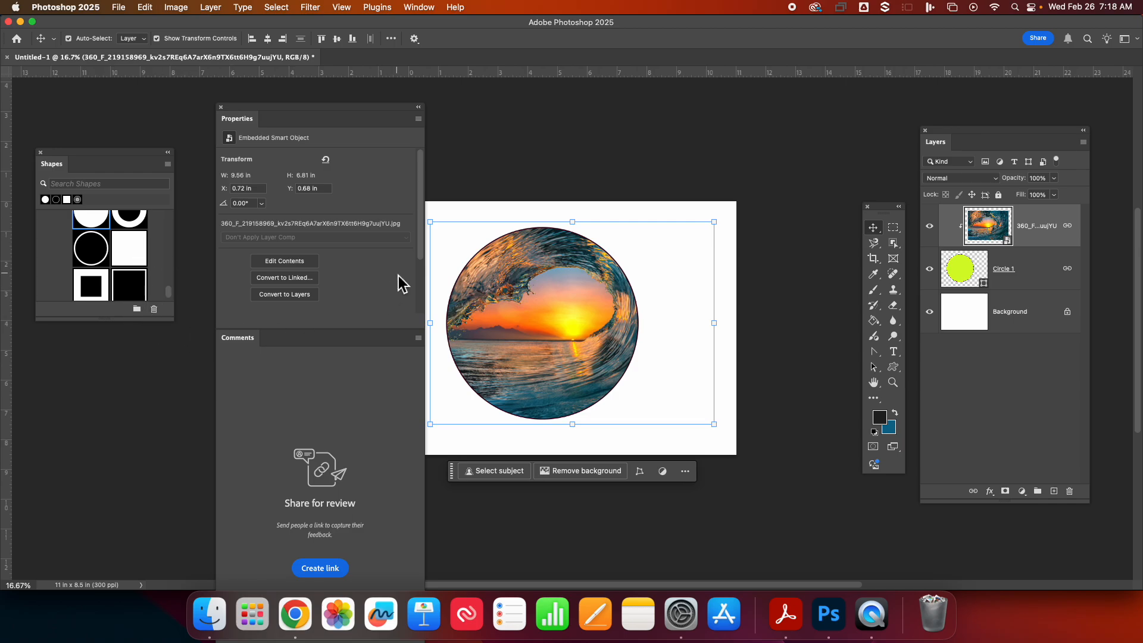
left_click(418, 338)
left_click(438, 359)
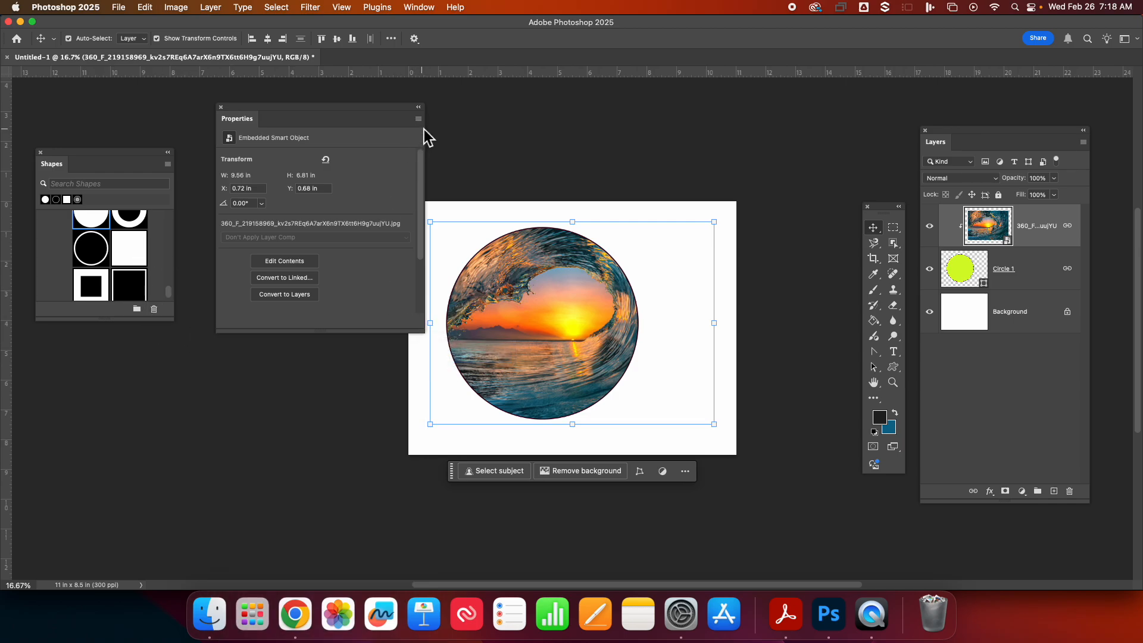
left_click(420, 122)
left_click(434, 148)
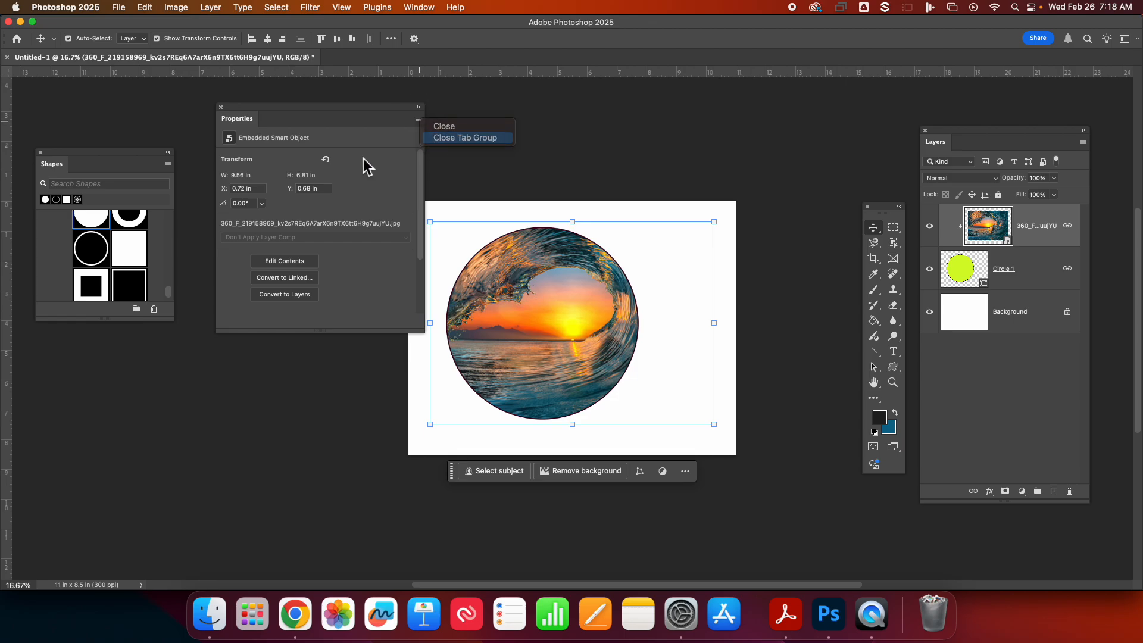
left_click_drag(126, 159, 351, 115)
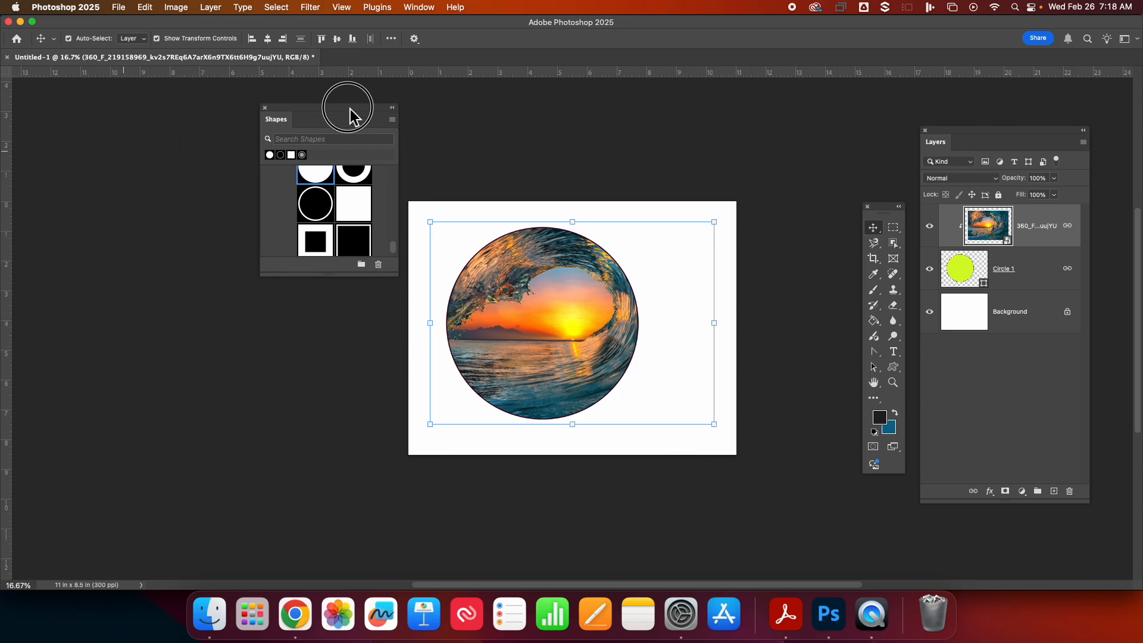